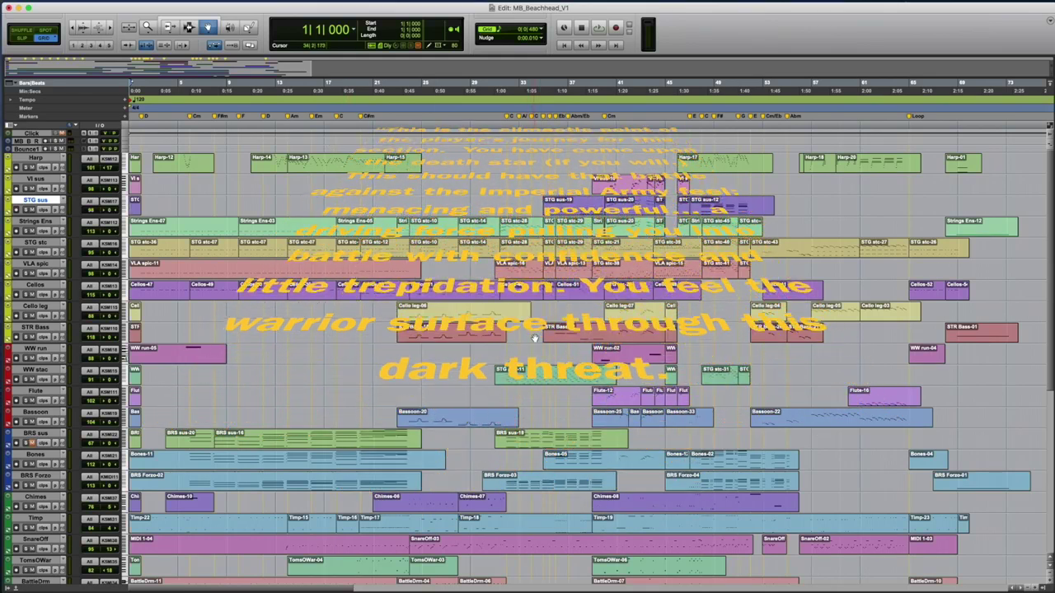
- Look over the orchestral tracks from Harp down to Master 1 and play the arrangement from bar 1
scroll(343, 354, down, 5)
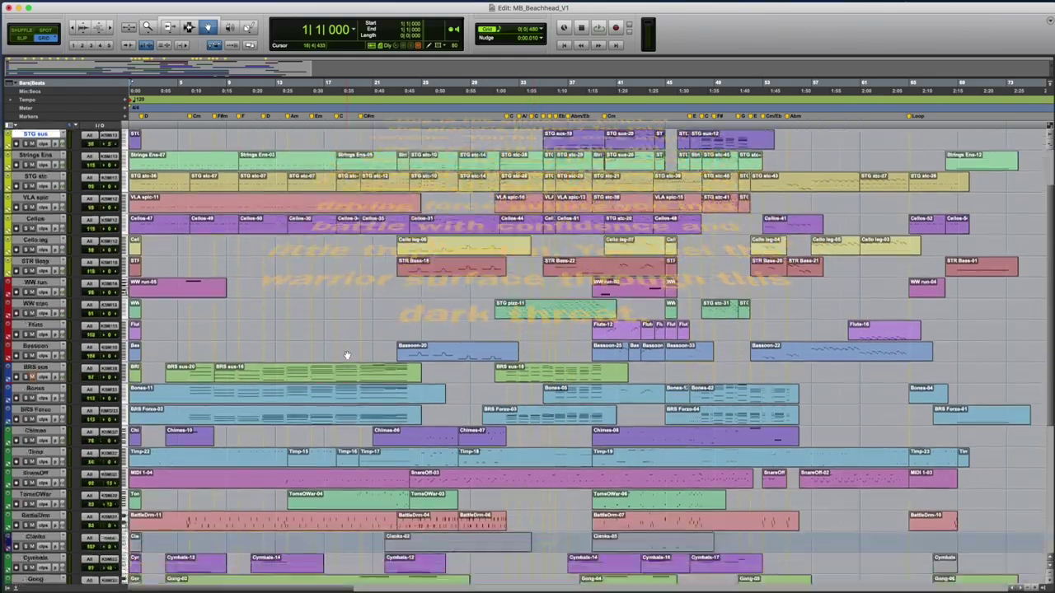
scroll(346, 356, up, 5)
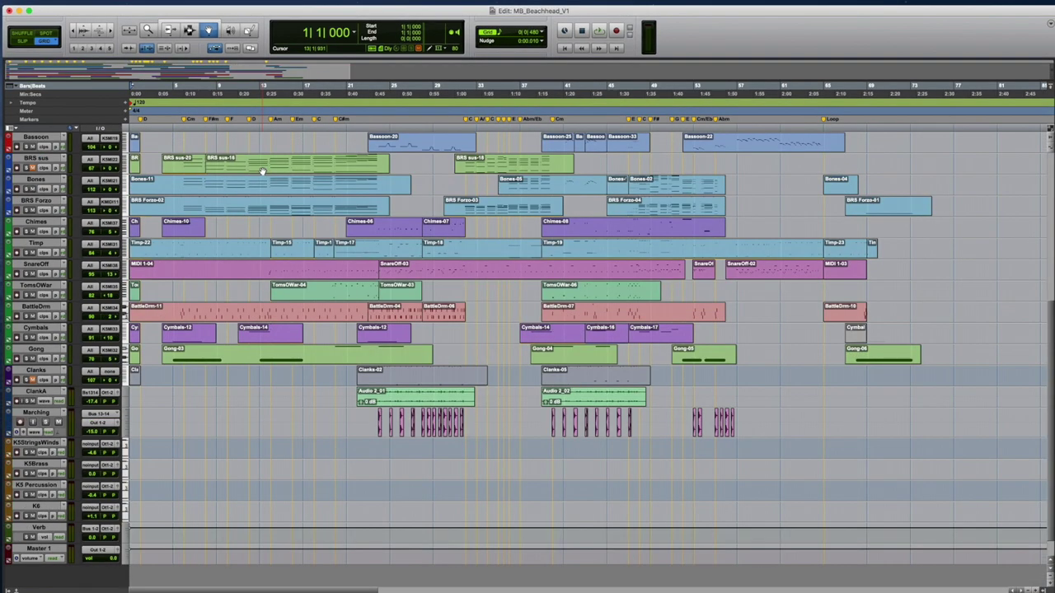
scroll(275, 187, up, 8)
scroll(270, 185, up, 4)
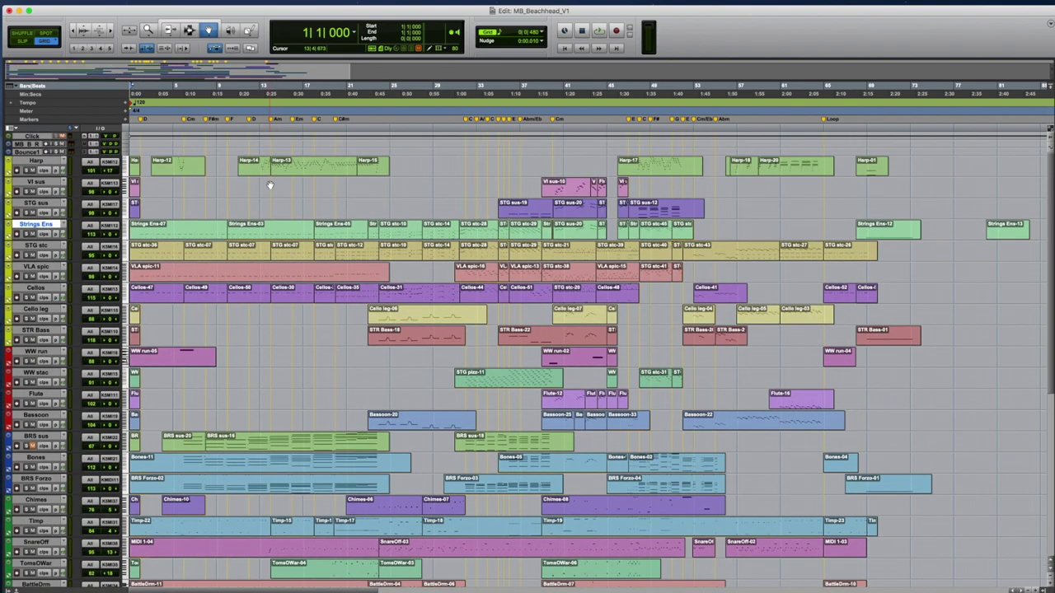
click(110, 33)
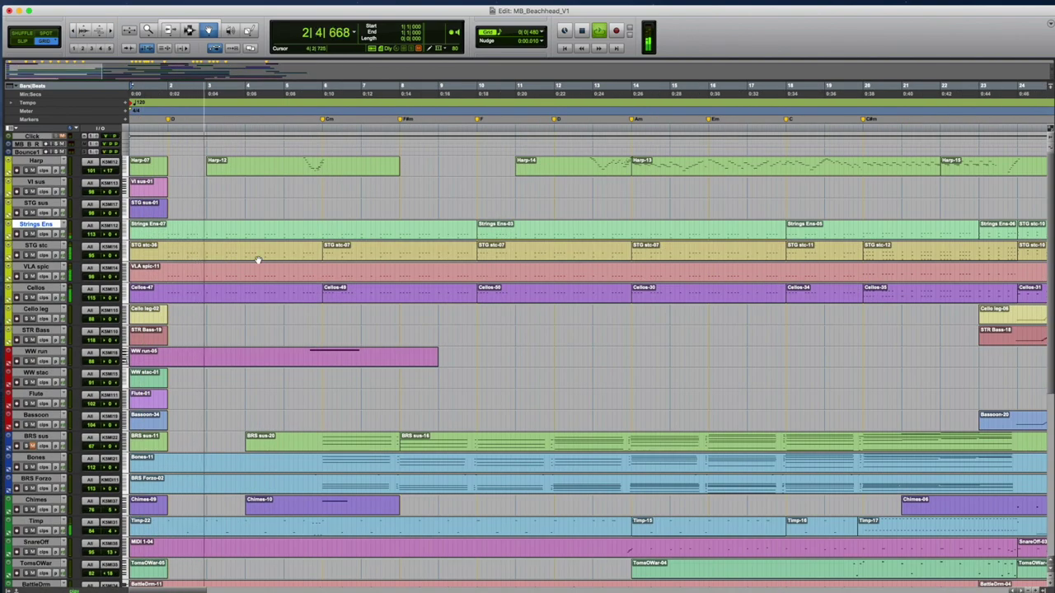
- View the Strings Ens-07 clip's notes in the MIDI Editor, including velocity and mod wheel data, and close the editor
double_click(269, 234)
scroll(571, 298, down, 6)
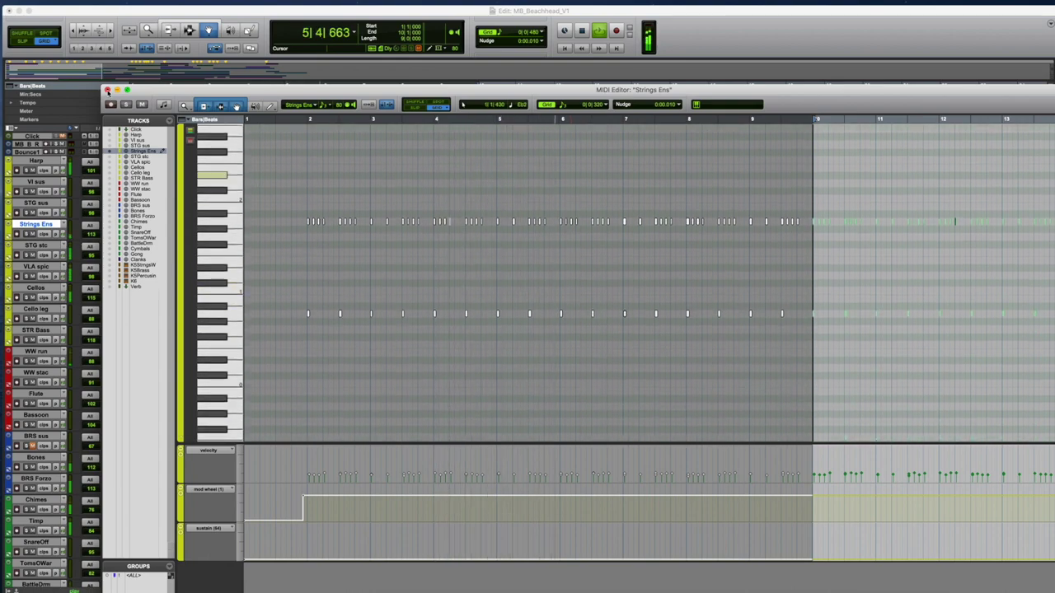
click(107, 90)
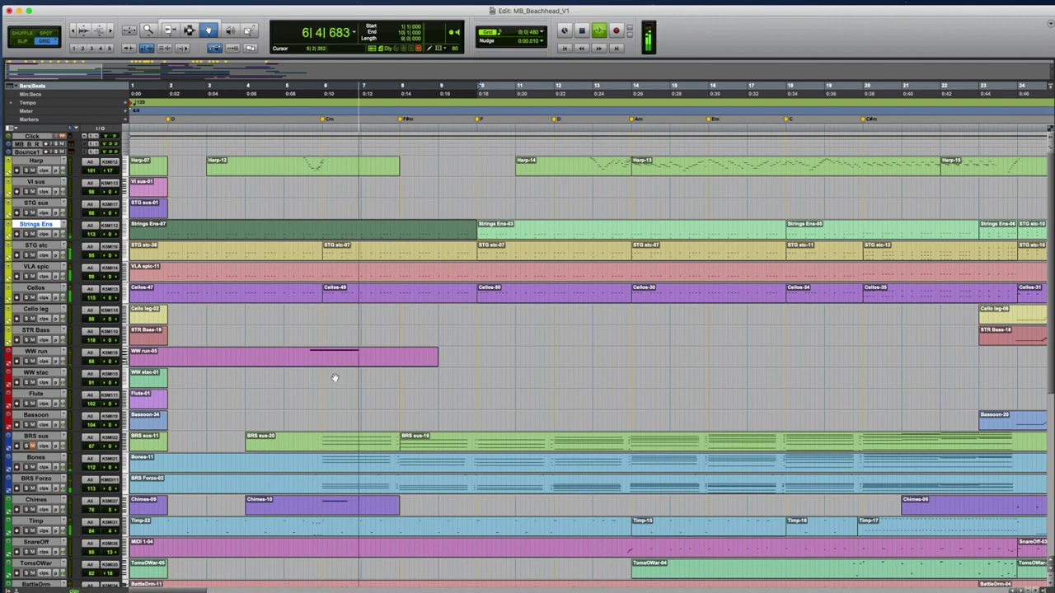
- Examine the sustained notes and mod wheel curve of the BRS sus clip starting at bar 8, and close its MIDI Editor
double_click(403, 454)
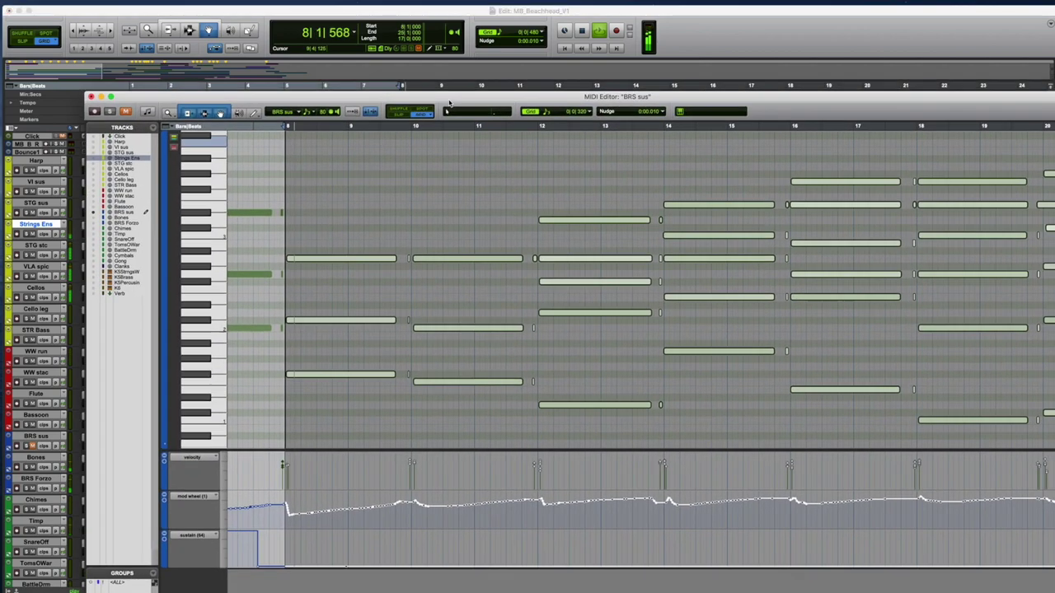
drag(449, 103, 410, 126)
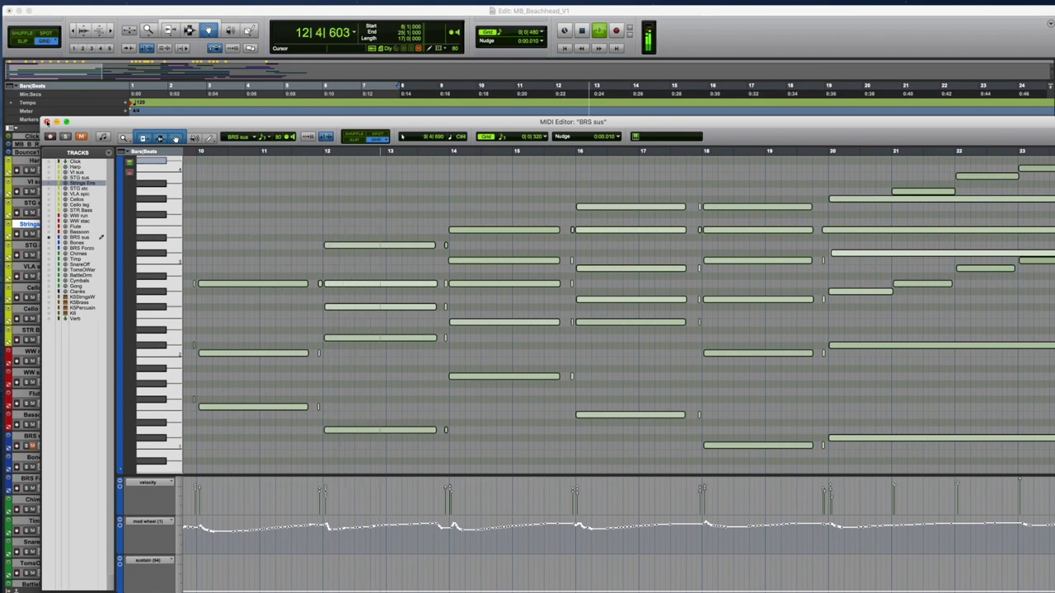
click(47, 122)
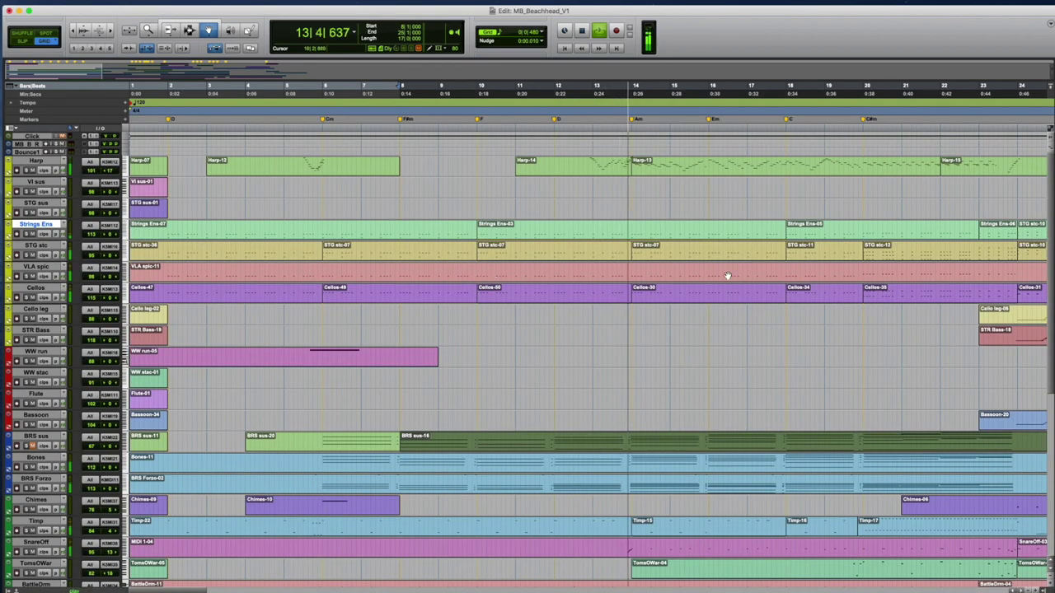
- Inspect the notes of the Harp-13 and TomsOWar-04 clips in the MIDI Editor, closing the editor after each
double_click(521, 162)
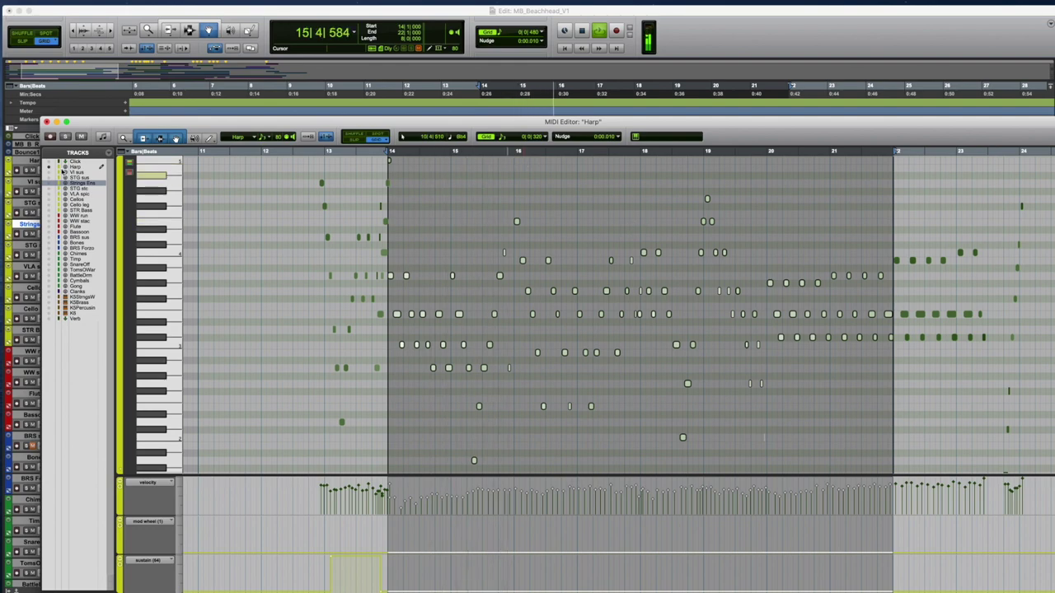
click(47, 122)
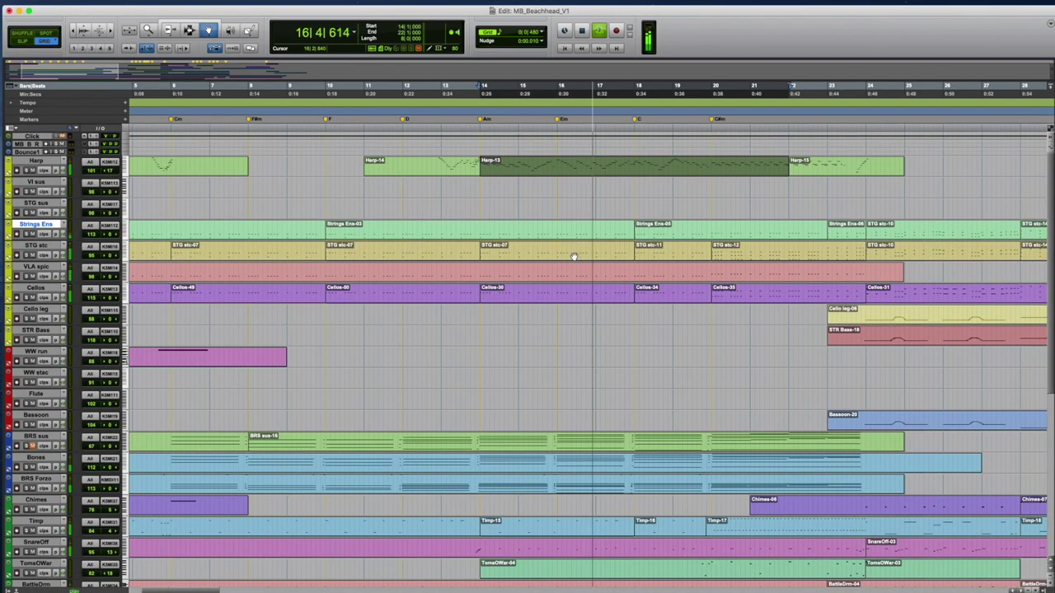
scroll(717, 330, down, 2)
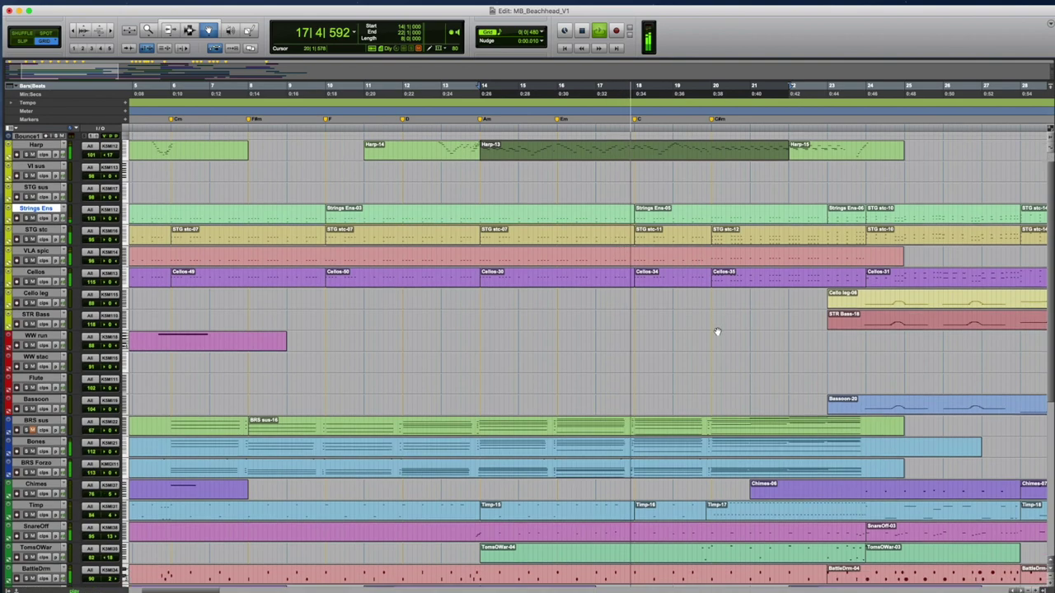
double_click(698, 545)
scroll(725, 445, right, 5)
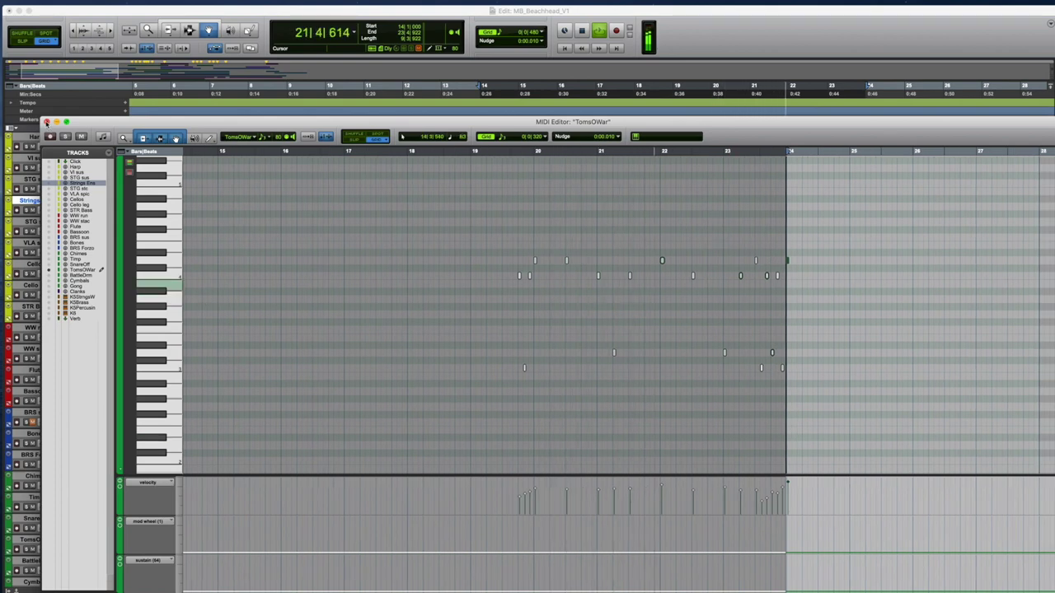
click(46, 121)
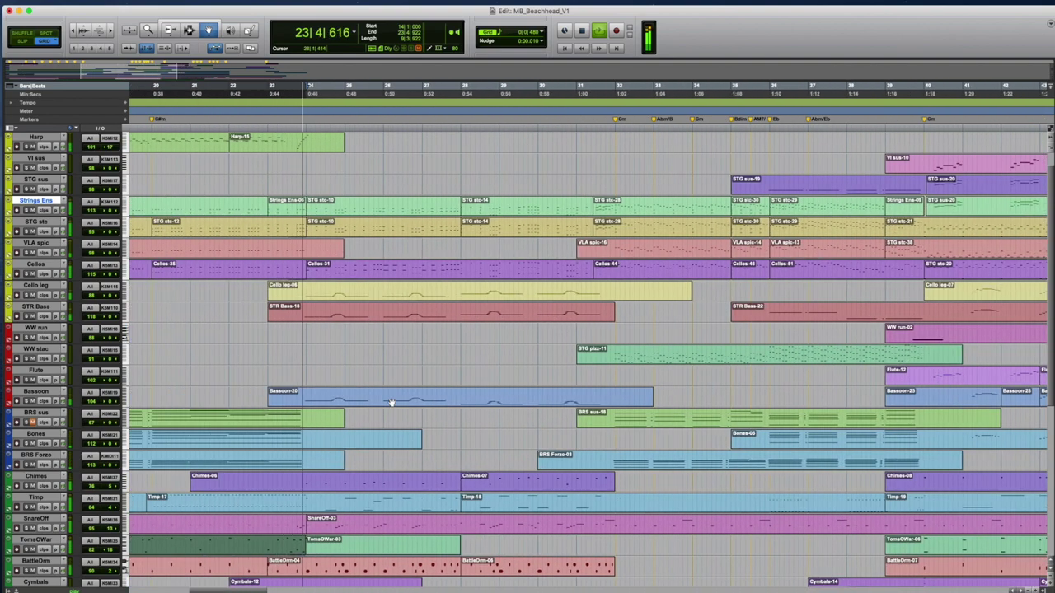
- Open the Bassoon-20 clip in the MIDI Editor and display the STR Bass and STG stc notes alongside it
click(393, 399)
double_click(393, 399)
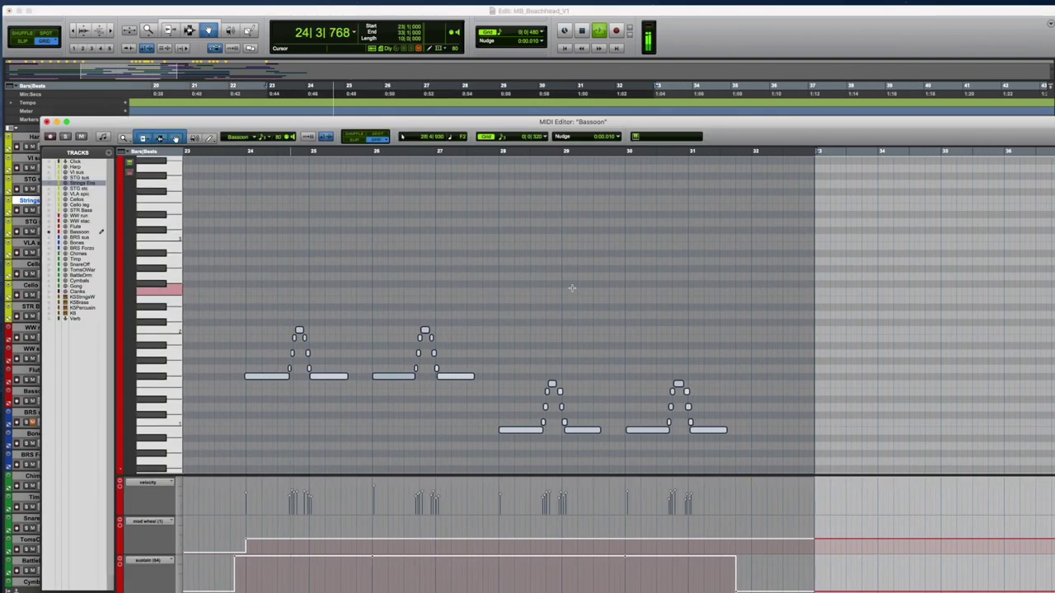
scroll(574, 289, down, 3)
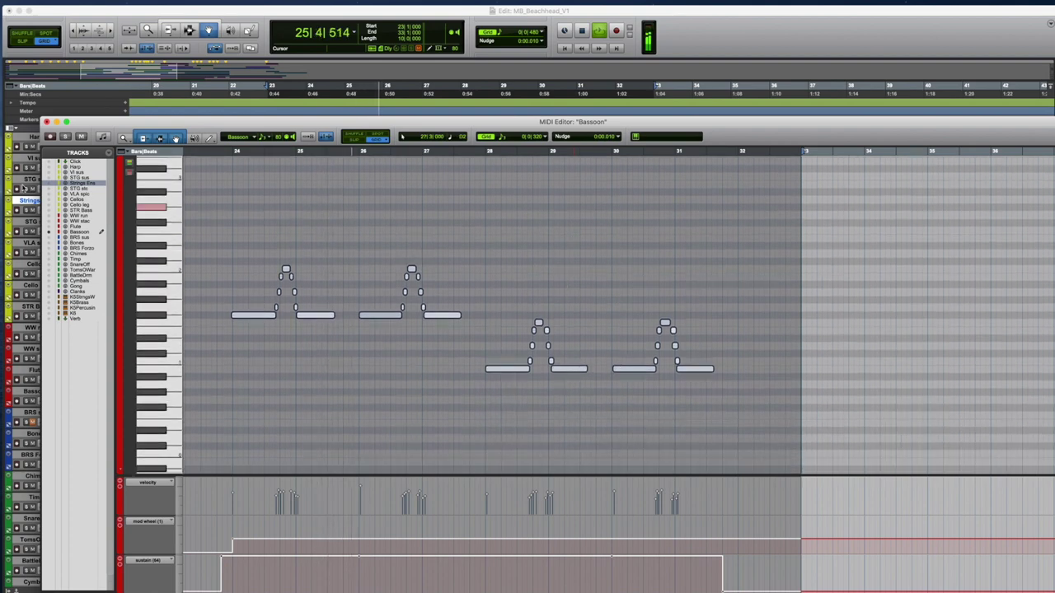
click(48, 211)
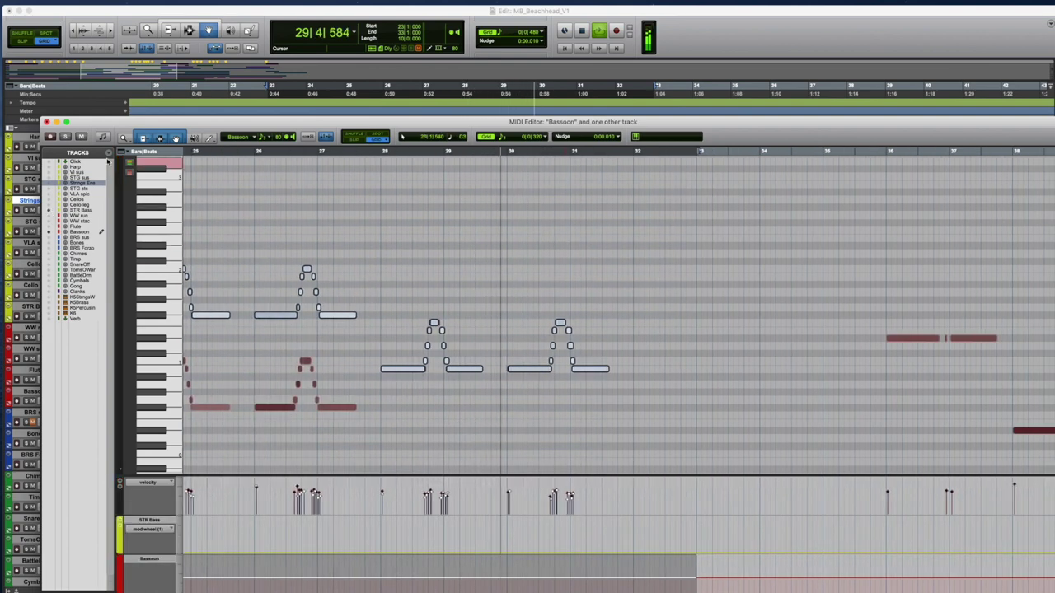
click(51, 189)
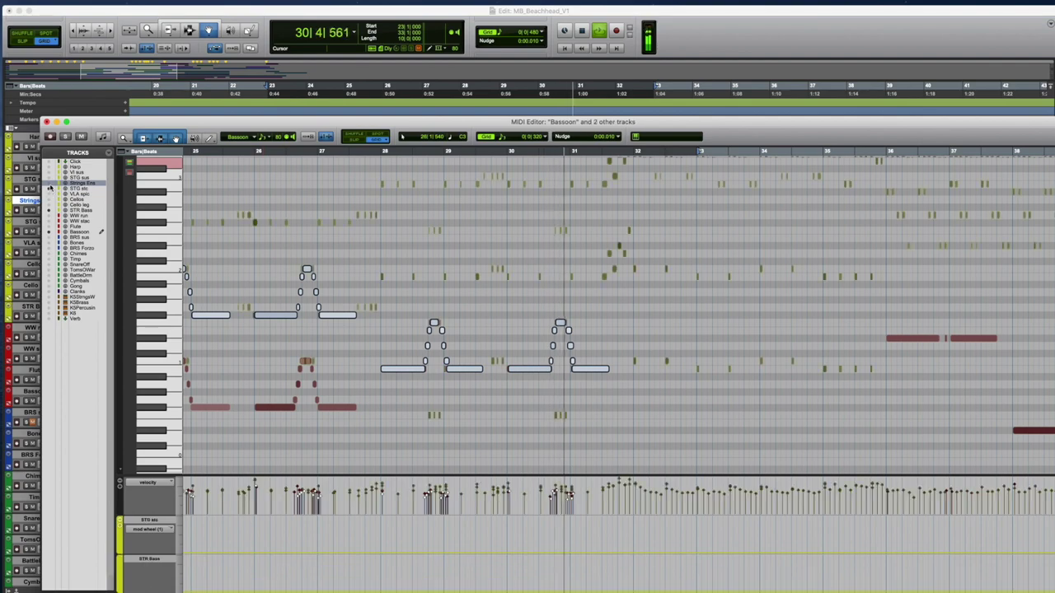
- Show only the STG stc track in the MIDI Editor, examine its notes around bars 28 to 41, and close the editor
scroll(464, 268, up, 5)
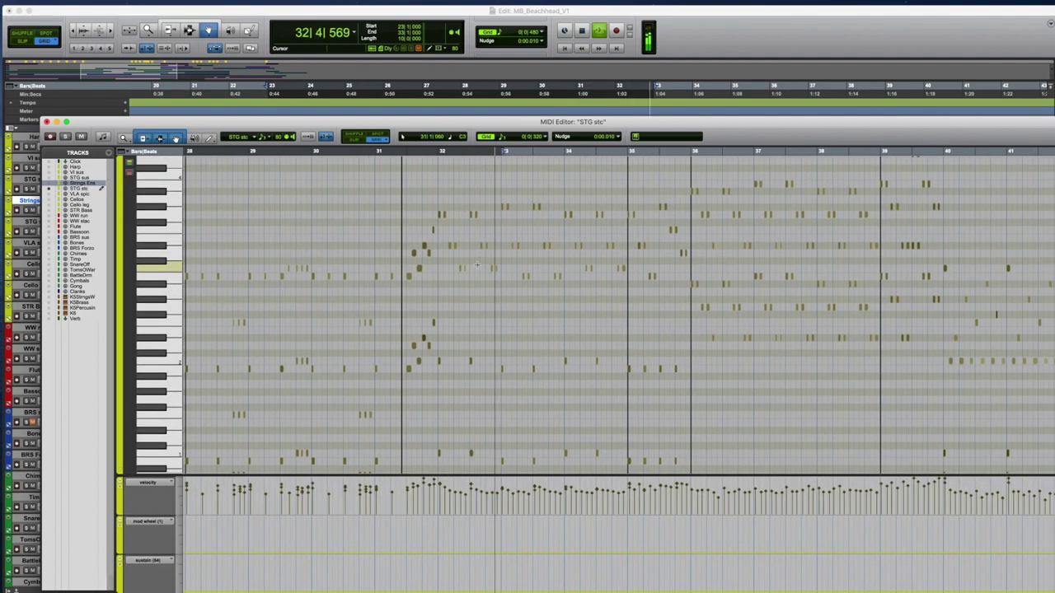
scroll(476, 265, right, 3)
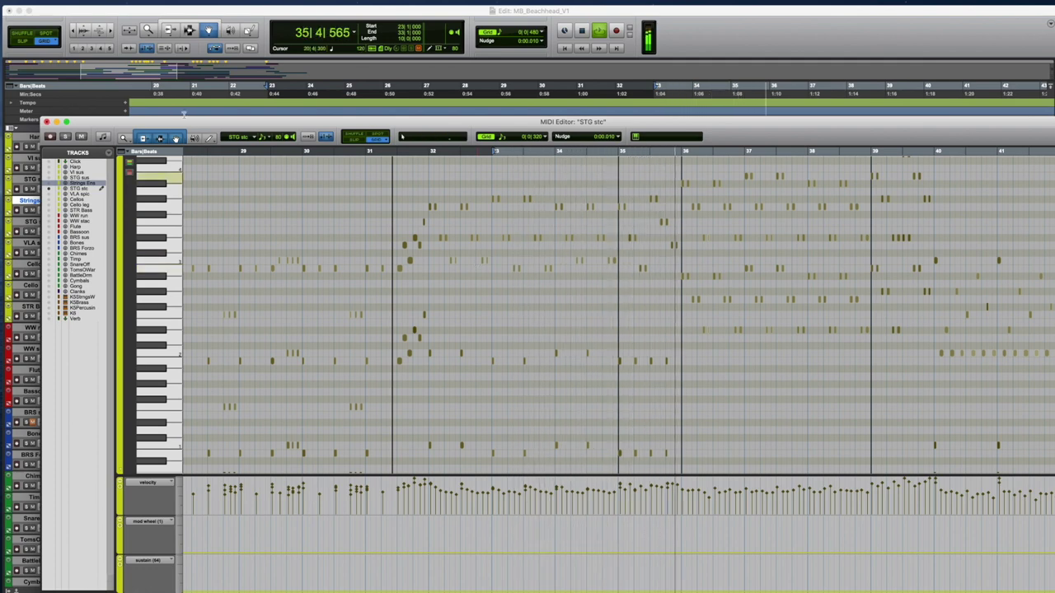
drag(186, 123, 180, 144)
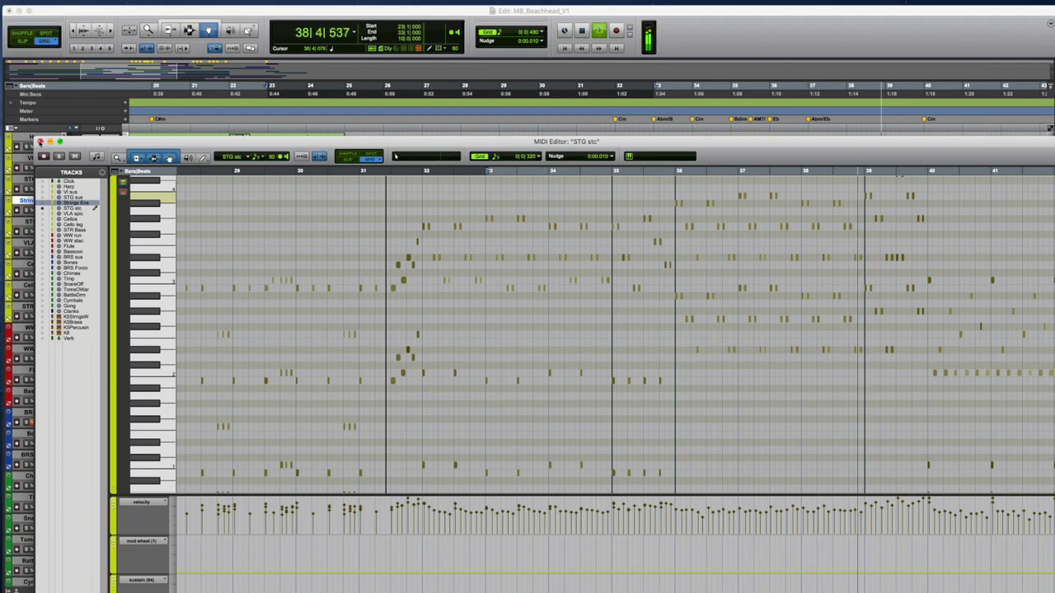
click(39, 142)
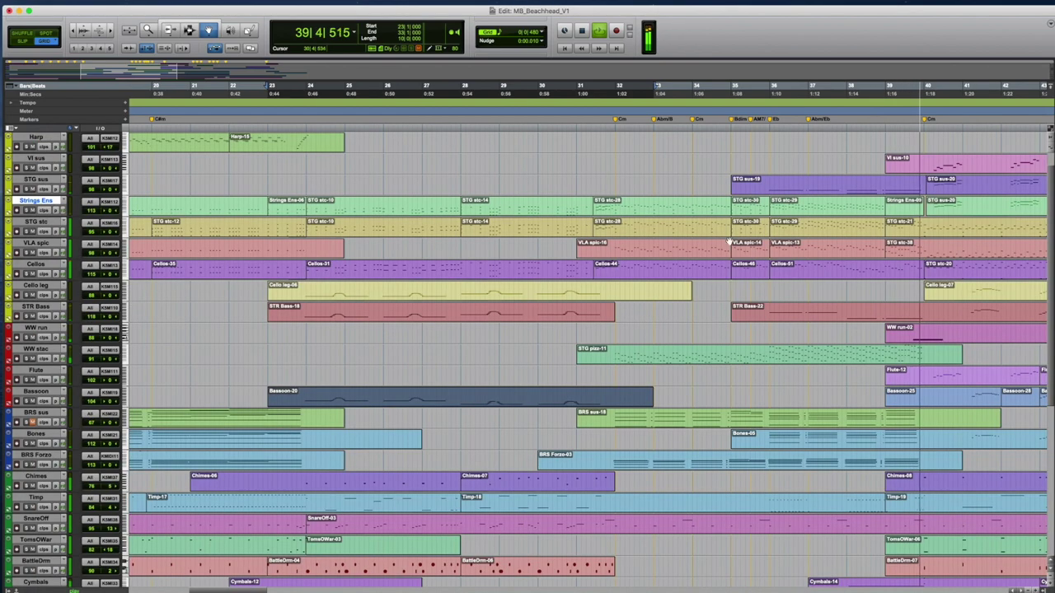
- View the VI sus clip starting at bar 39 together with the Bones track in the MIDI Editor, and close it
scroll(750, 200, right, 10)
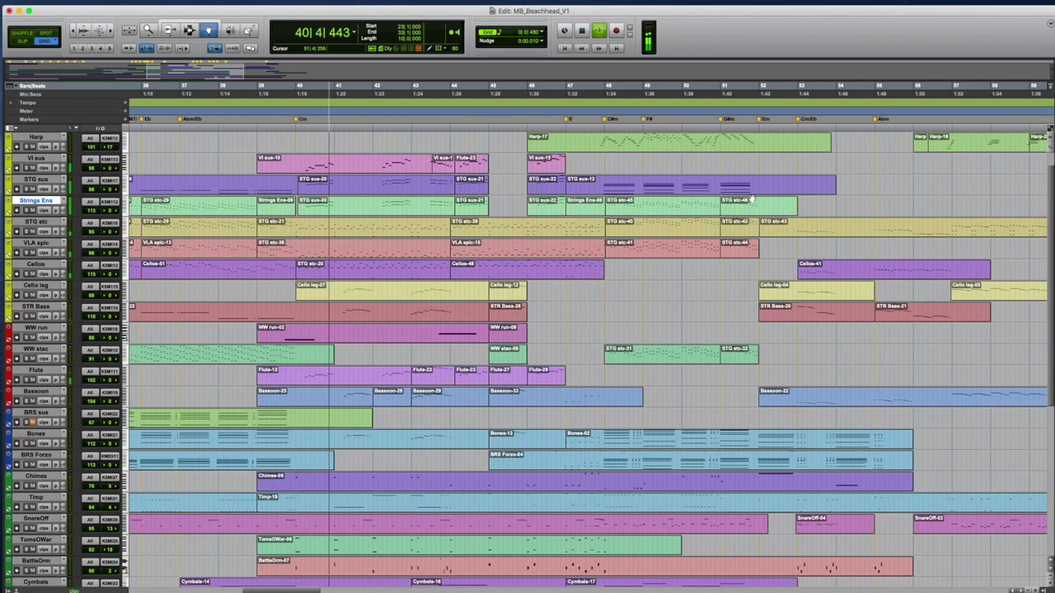
double_click(371, 169)
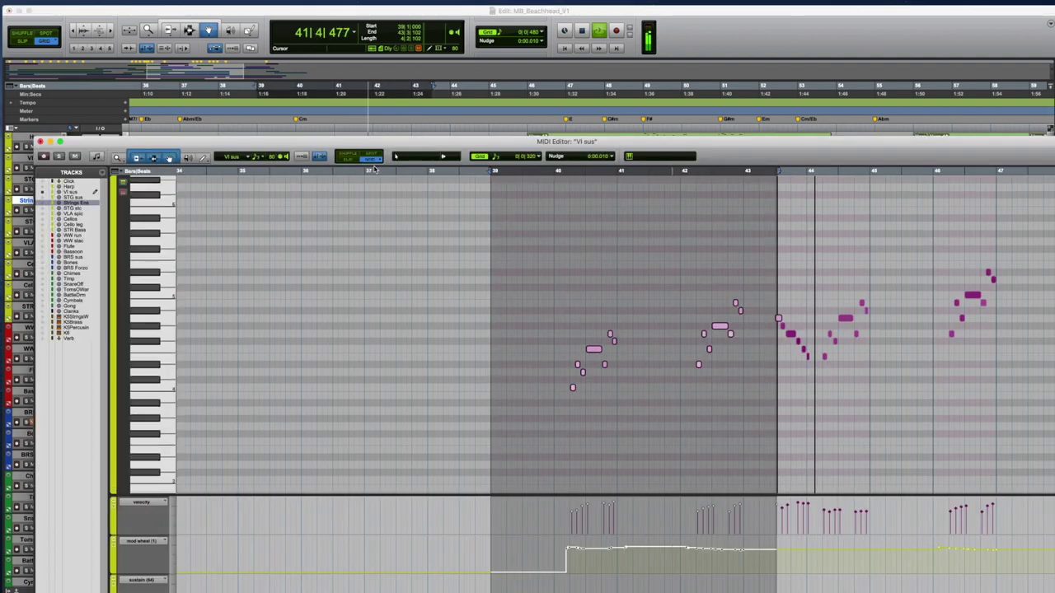
click(45, 264)
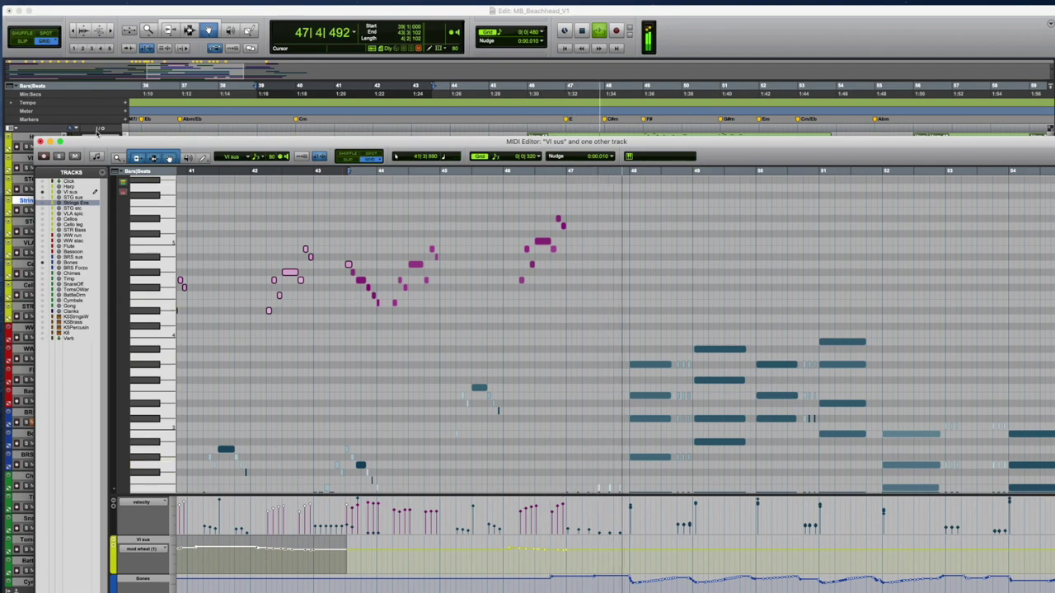
click(39, 142)
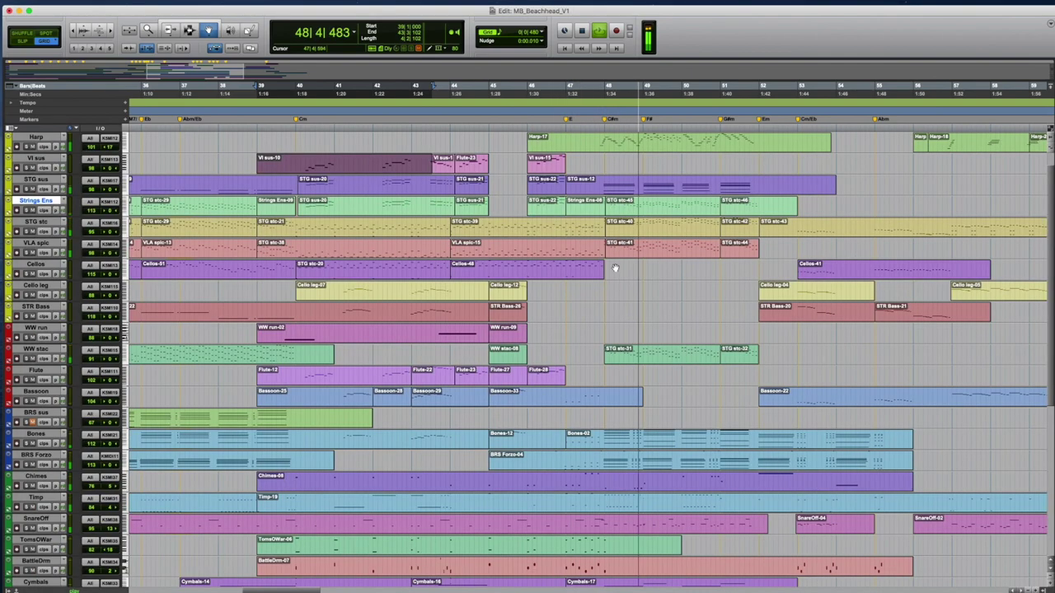
- Inspect the Harp-17 clip's notes in the MIDI Editor and close the editor
scroll(880, 216, up, 1)
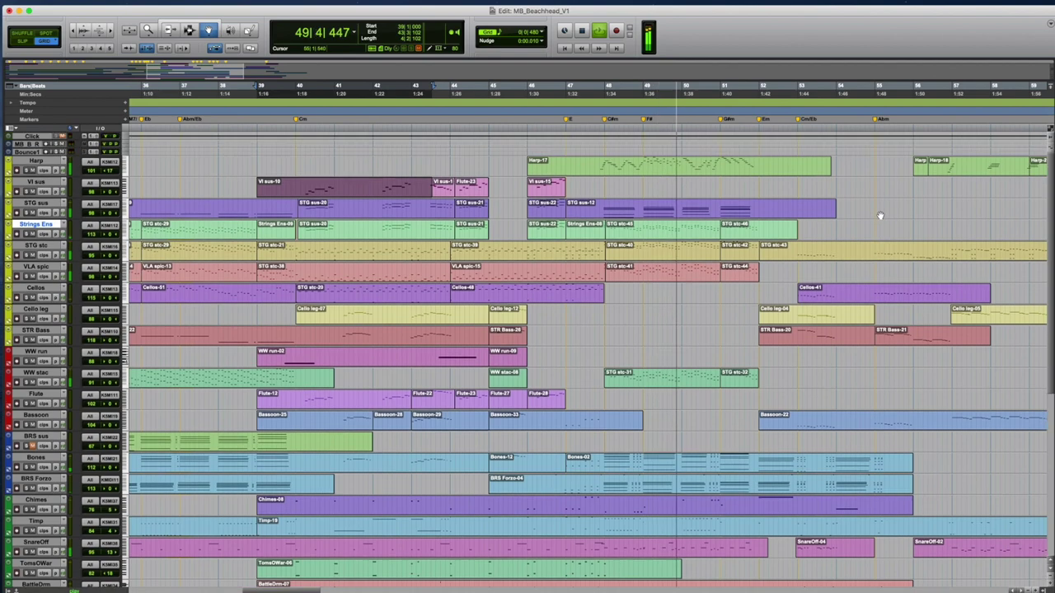
double_click(663, 171)
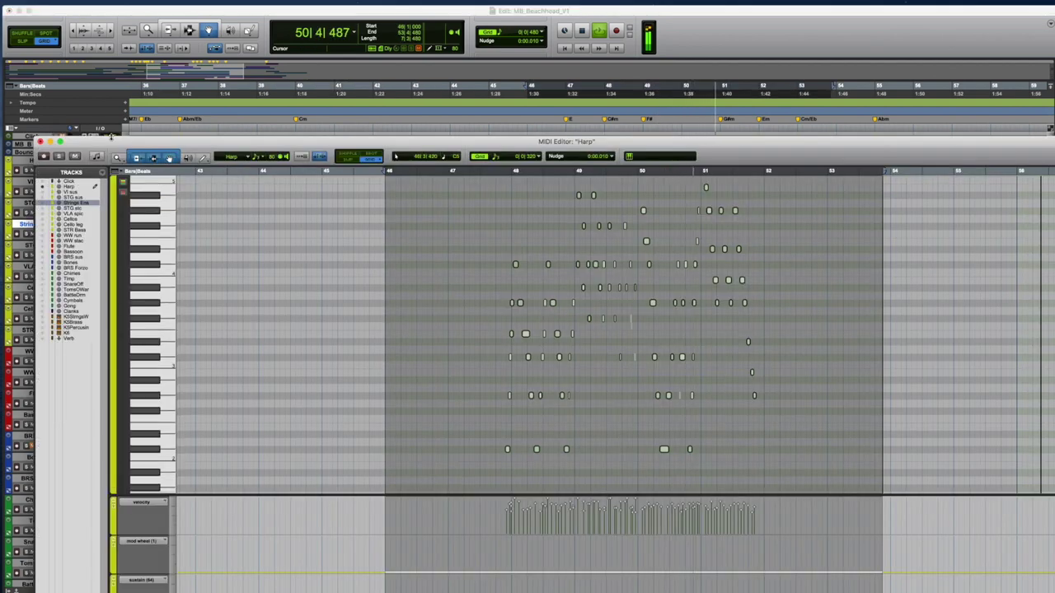
click(39, 142)
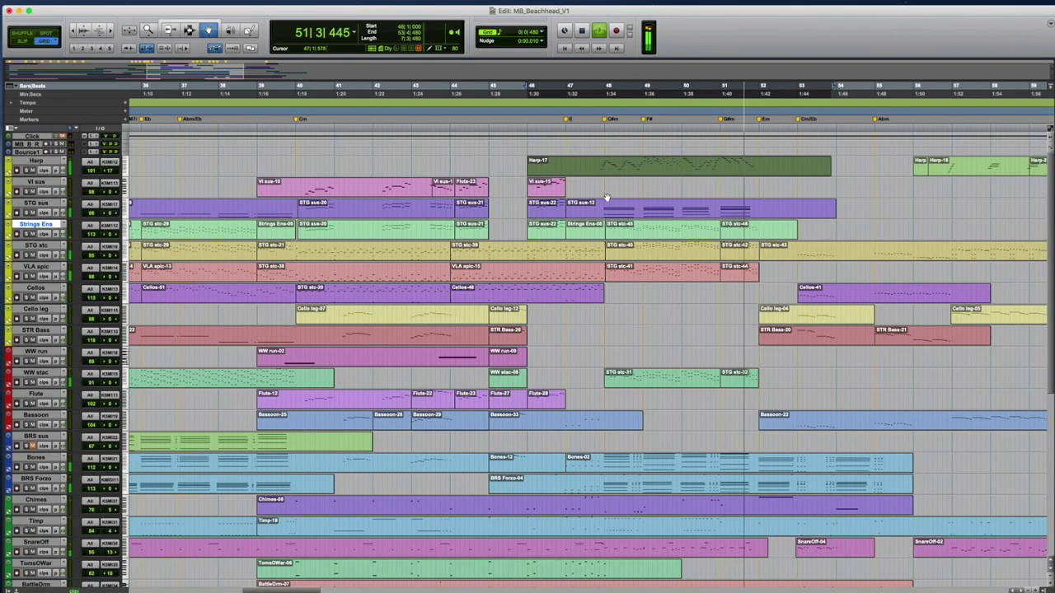
- Inspect the notes and mod wheel data of the Strings Ens track's clip starting at bar 51, and close the editor
double_click(745, 225)
scroll(461, 247, down, 2)
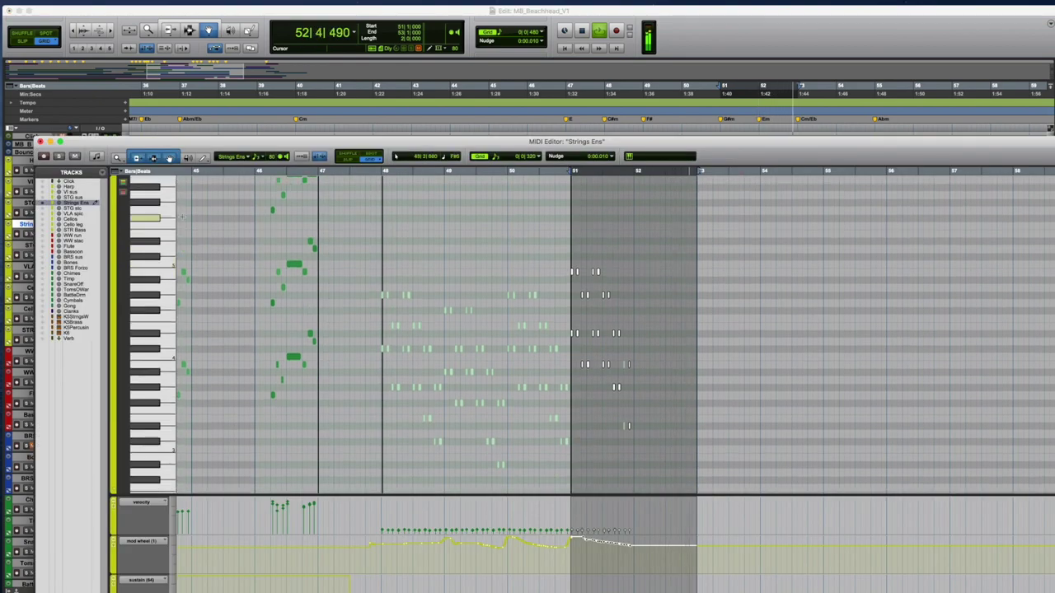
key(super+w)
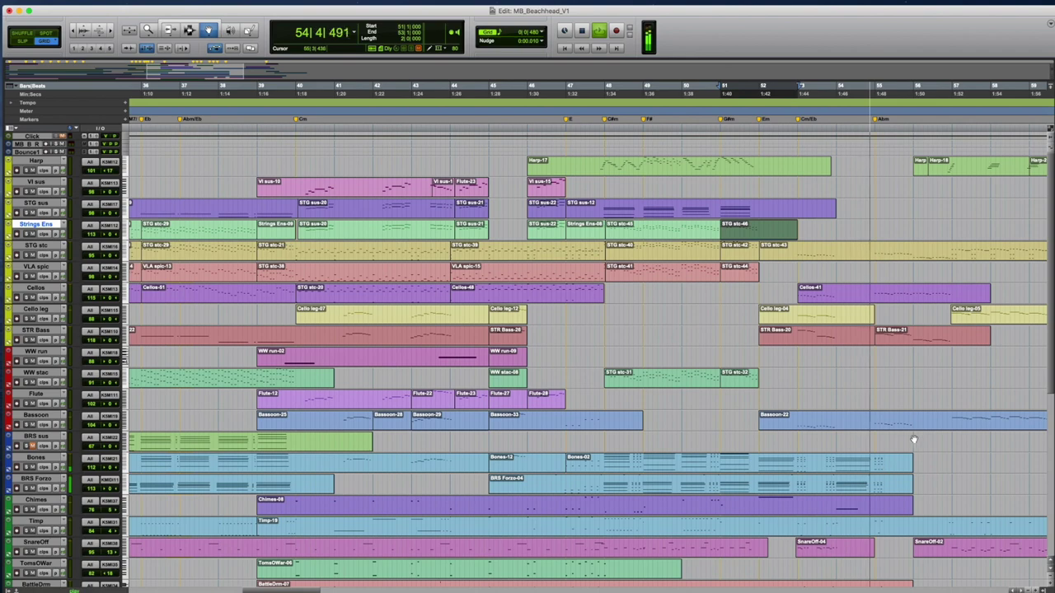
- View the Cello leg-05 clip in the MIDI Editor, close it, and look over the arrangement's ending around the Loop marker
double_click(968, 319)
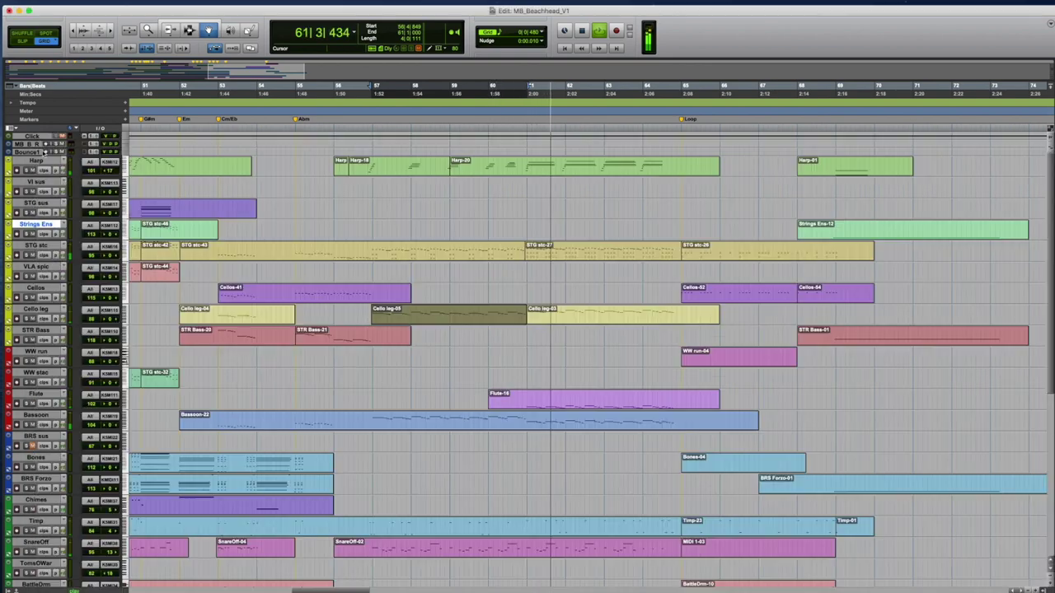
click(40, 142)
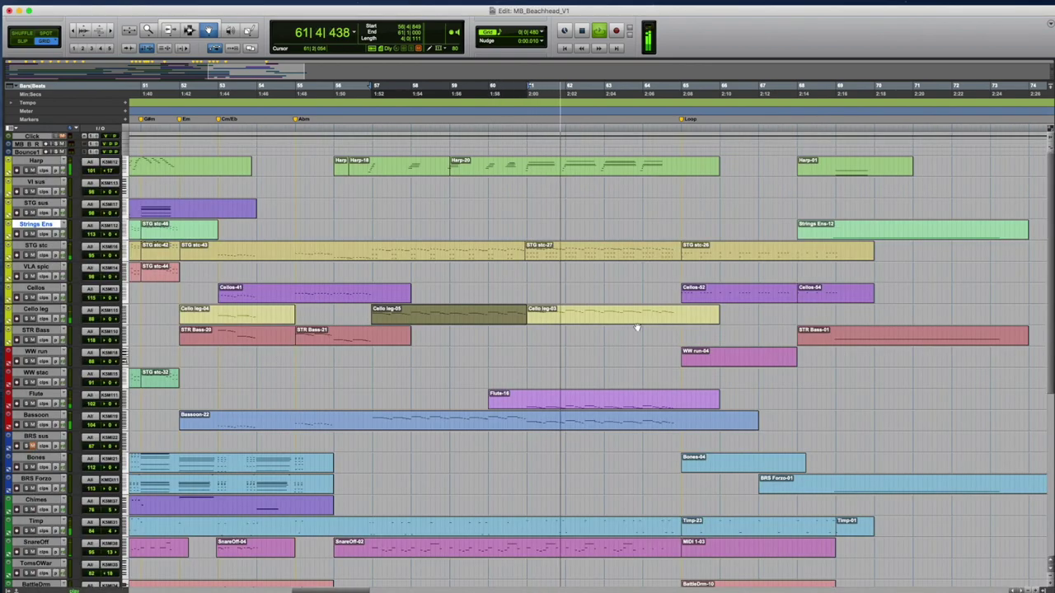
scroll(872, 296, right, 5)
scroll(872, 296, down, 5)
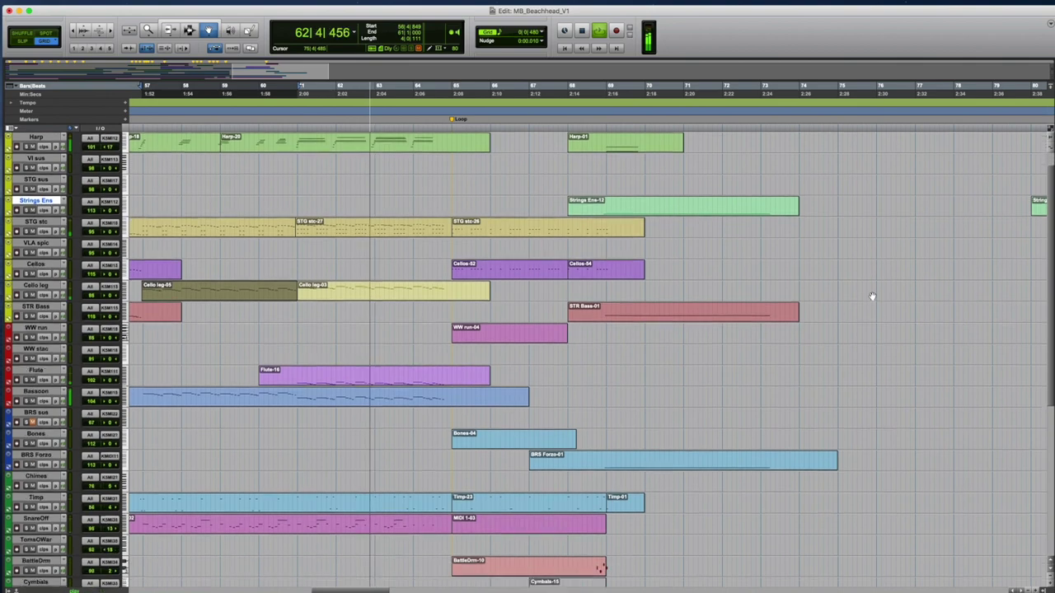
scroll(872, 296, down, 1)
scroll(872, 295, up, 6)
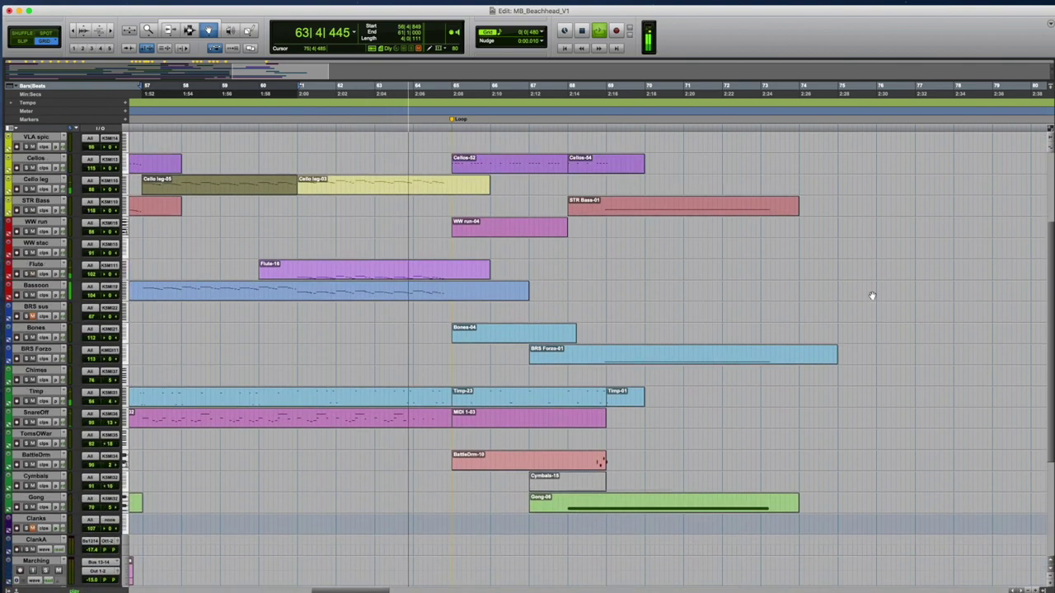
- Play the arrangement's ending past the Loop marker, stop playback, and place the edit cursor at bar 69
scroll(872, 296, down, 2)
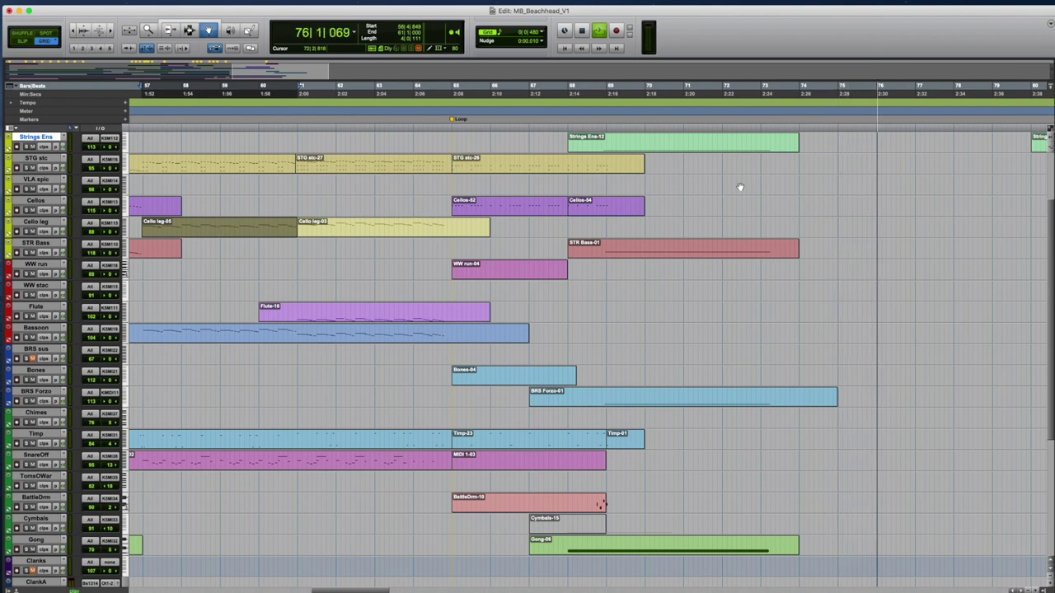
key(space)
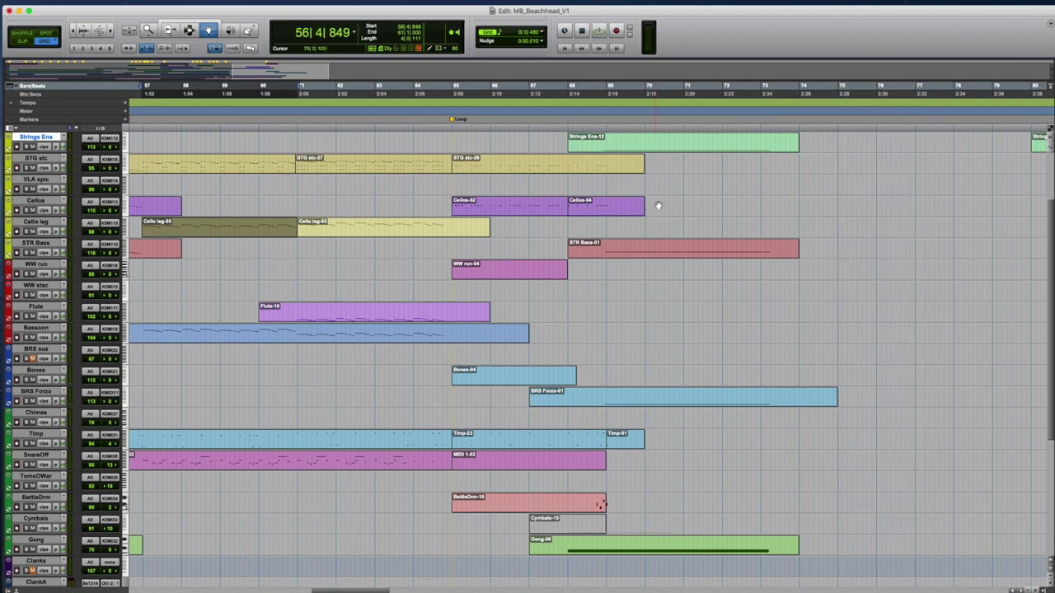
click(520, 155)
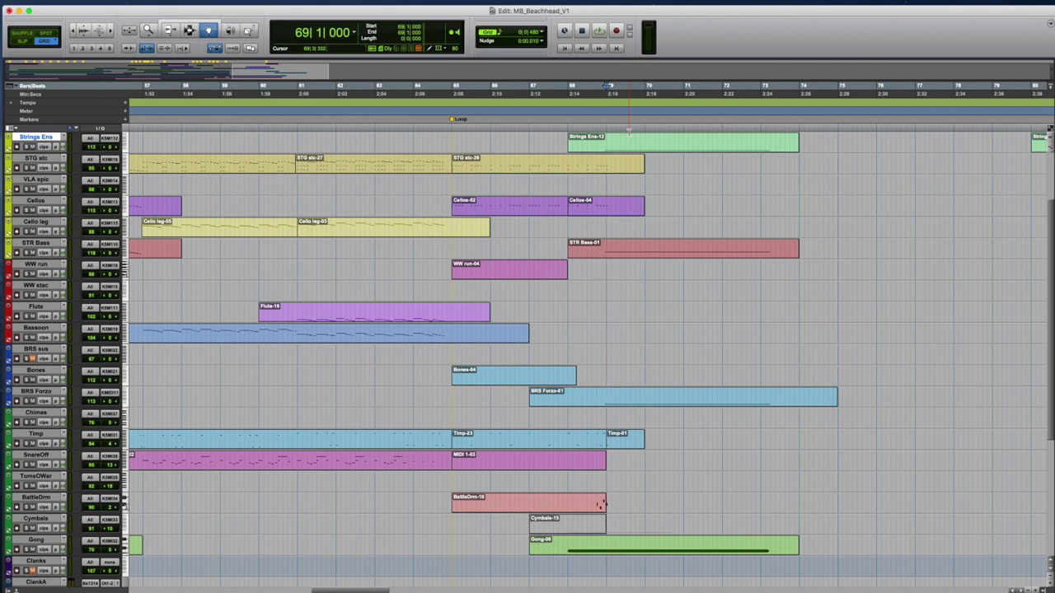
- Locate the ClankA and Marching audio tracks around bar 22 and look at the Audio 2_01 clip and the first marching clip
key(Home)
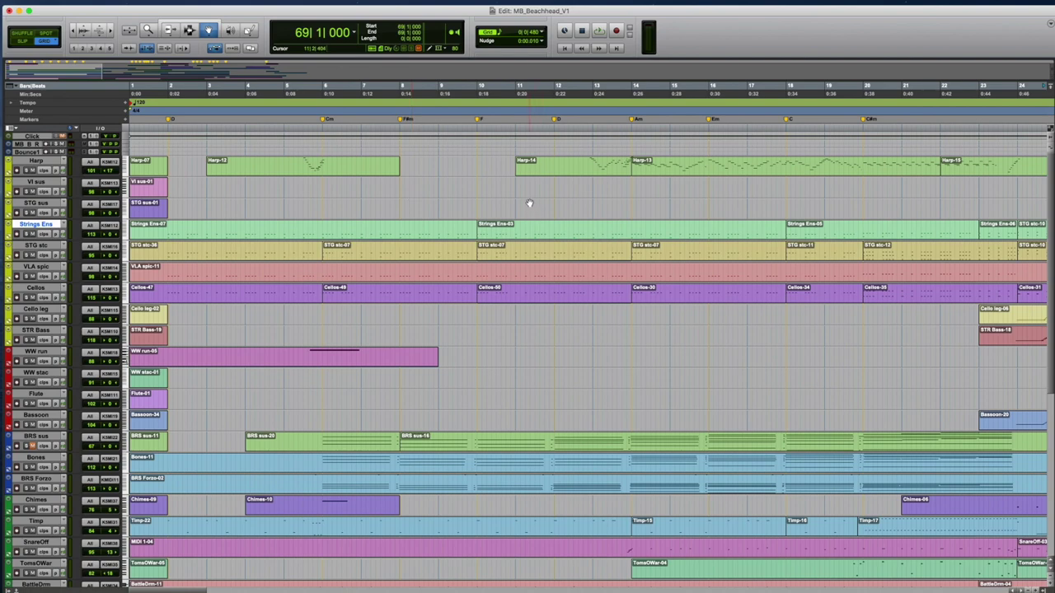
scroll(465, 204, down, 10)
scroll(465, 204, right, 10)
click(461, 422)
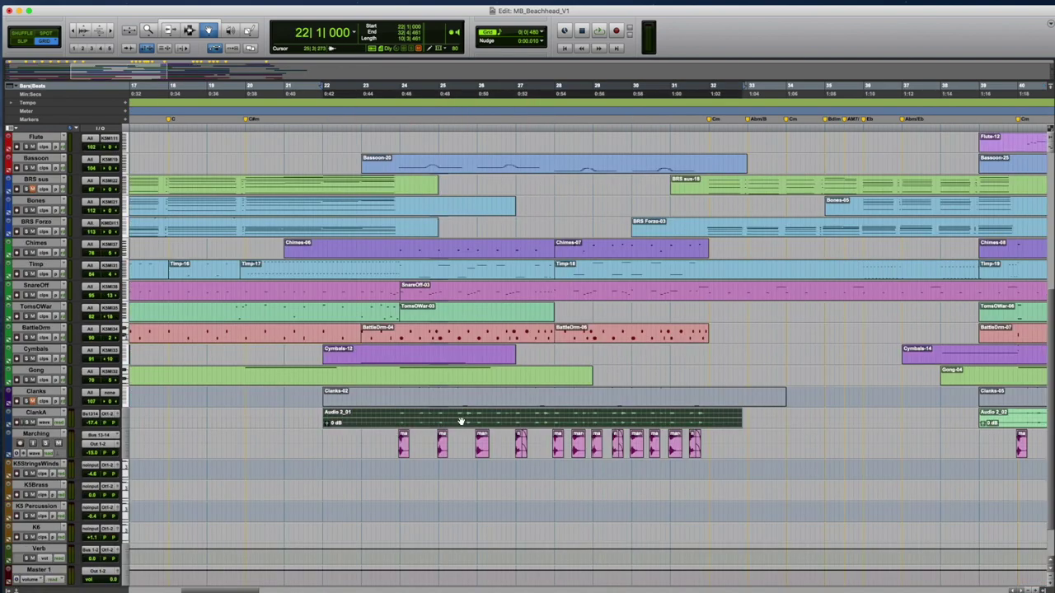
click(402, 453)
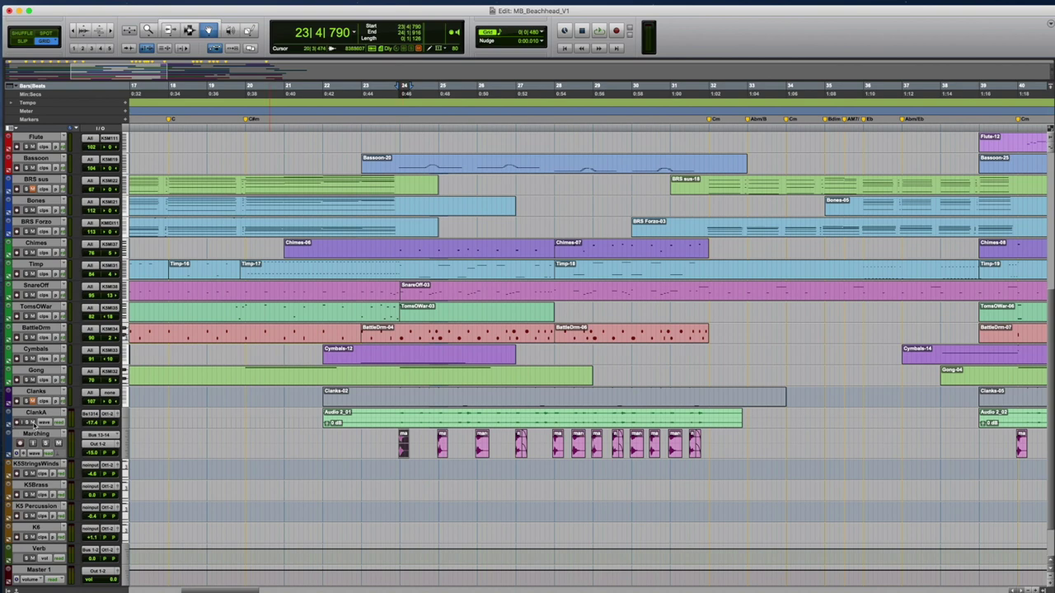
- Play the ClankA and Marching tracks' section from bar 23 beat 4 and replay it once
click(394, 132)
key(space)
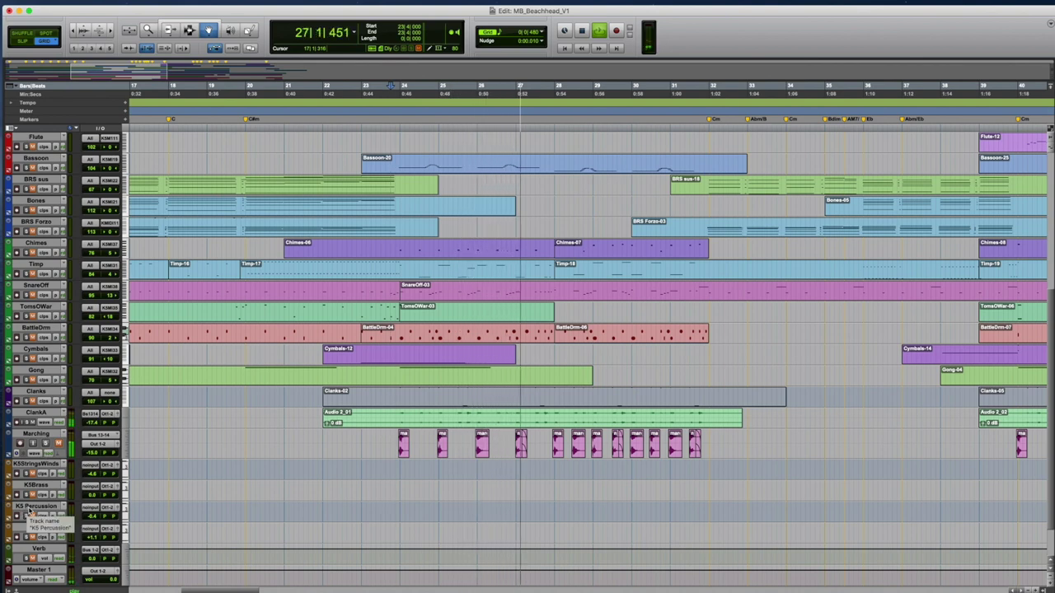
key(space)
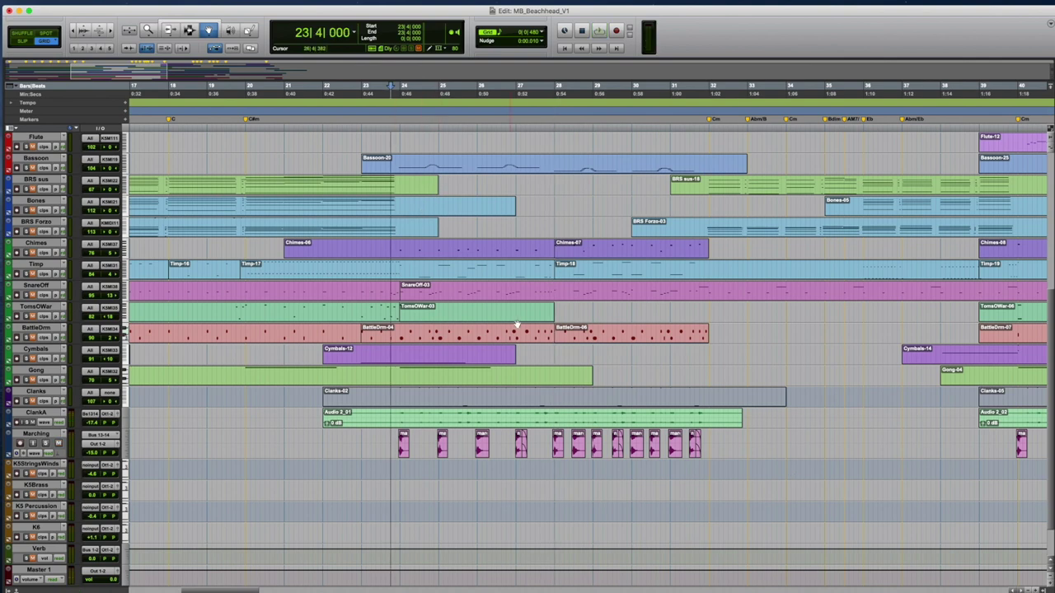
scroll(402, 471, right, 2)
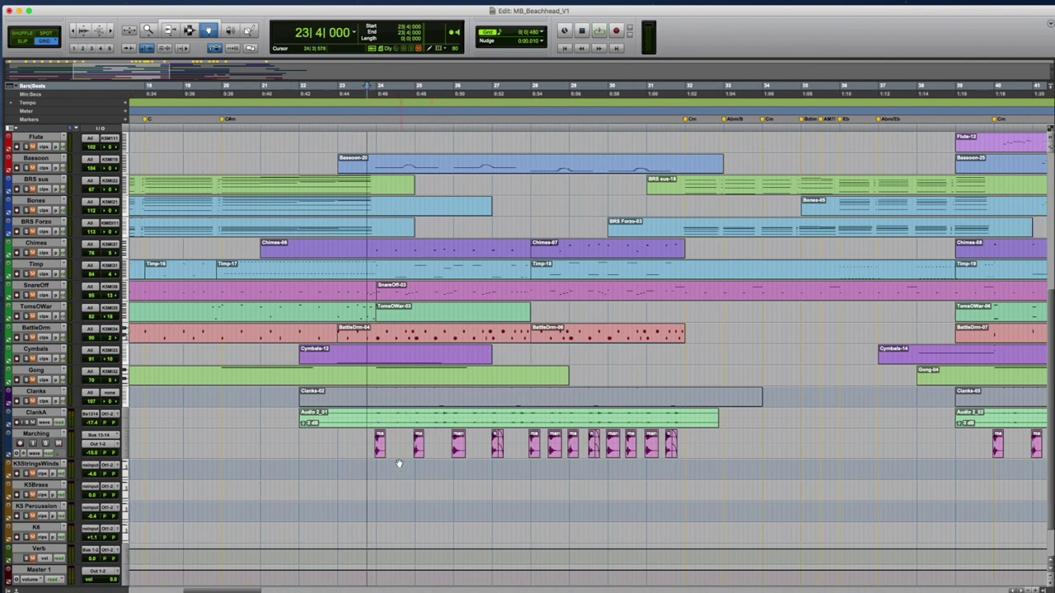
key(space)
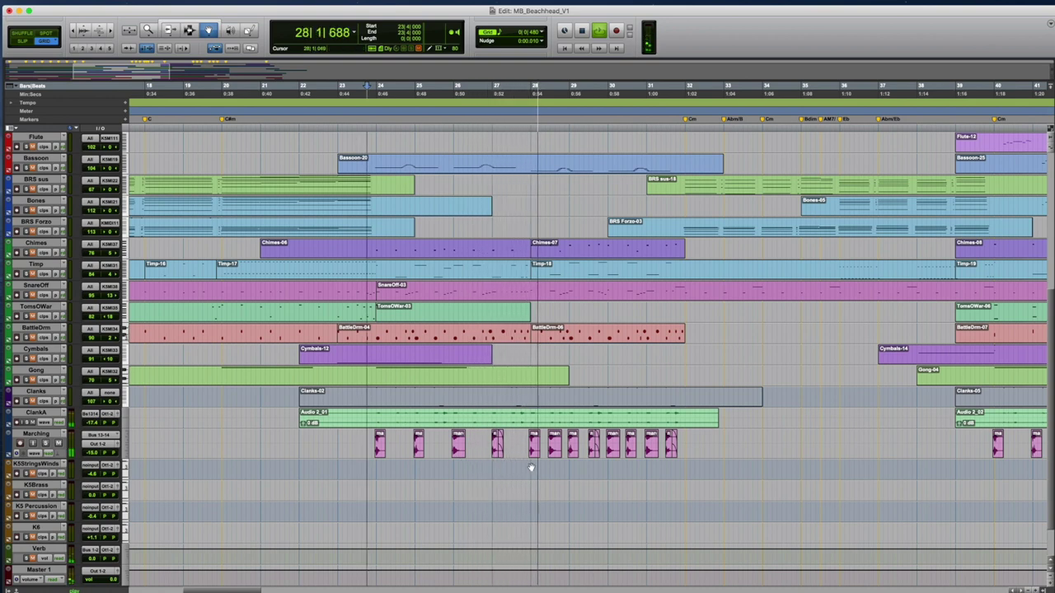
- Examine the march_step clips around bar 30 at an enlarged track height and closer zoom, and return to the full arrangement
click(612, 445)
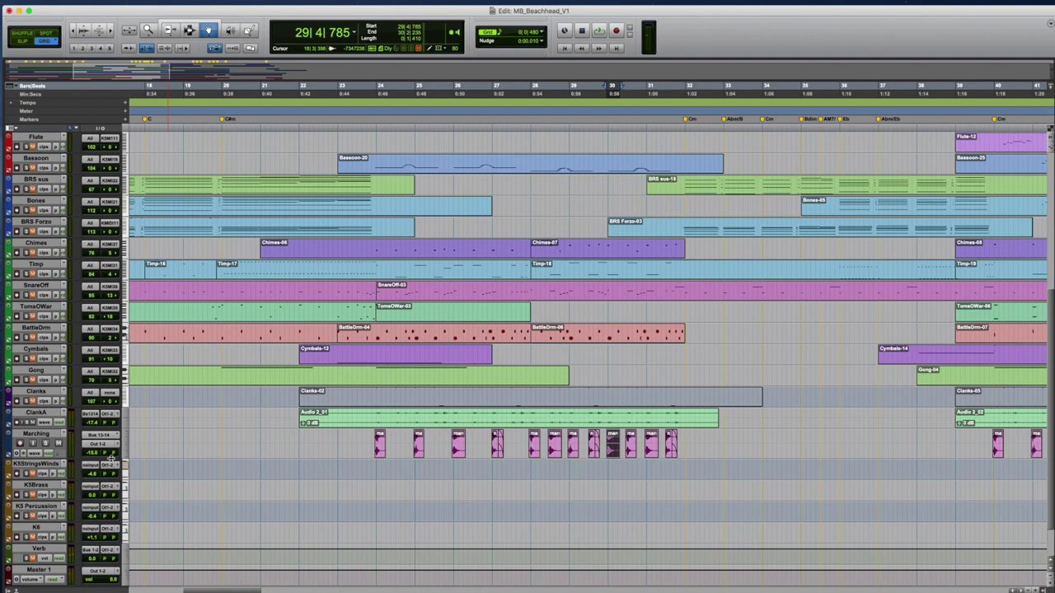
key(ctrl+Up)
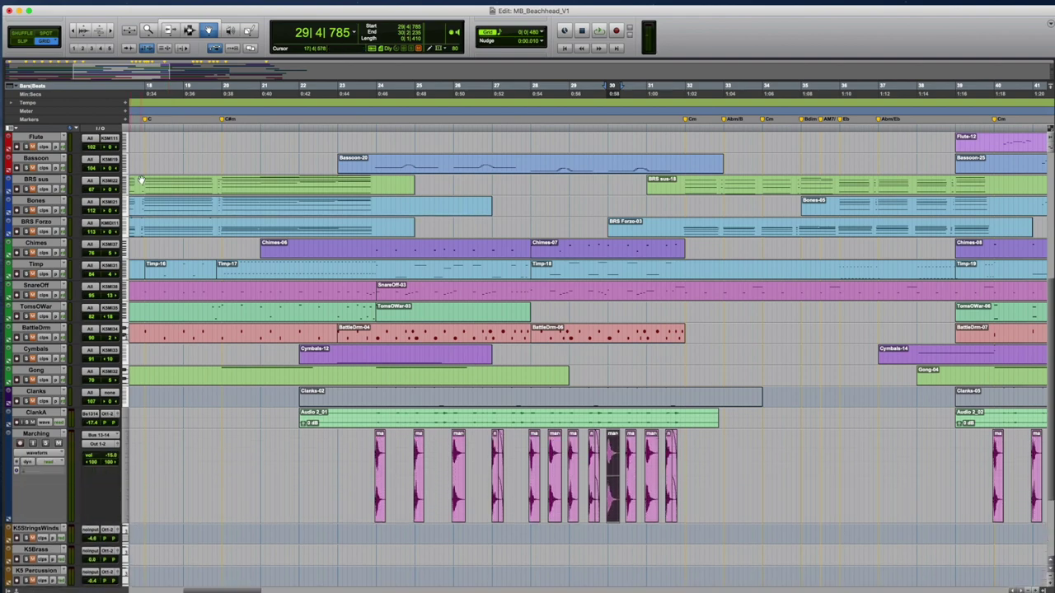
click(107, 32)
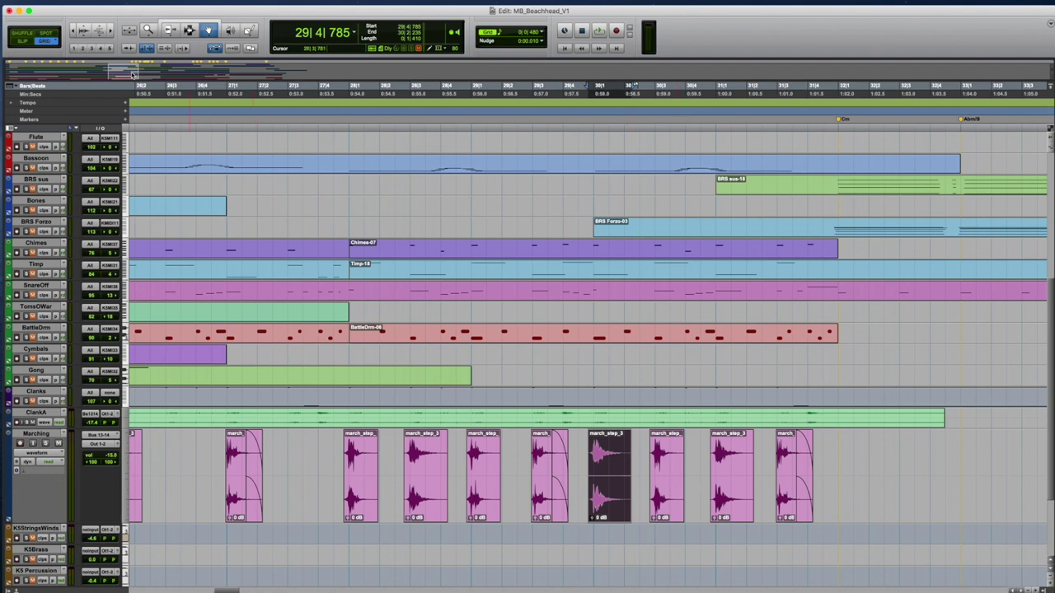
click(114, 32)
click(181, 485)
click(292, 483)
click(413, 476)
click(520, 477)
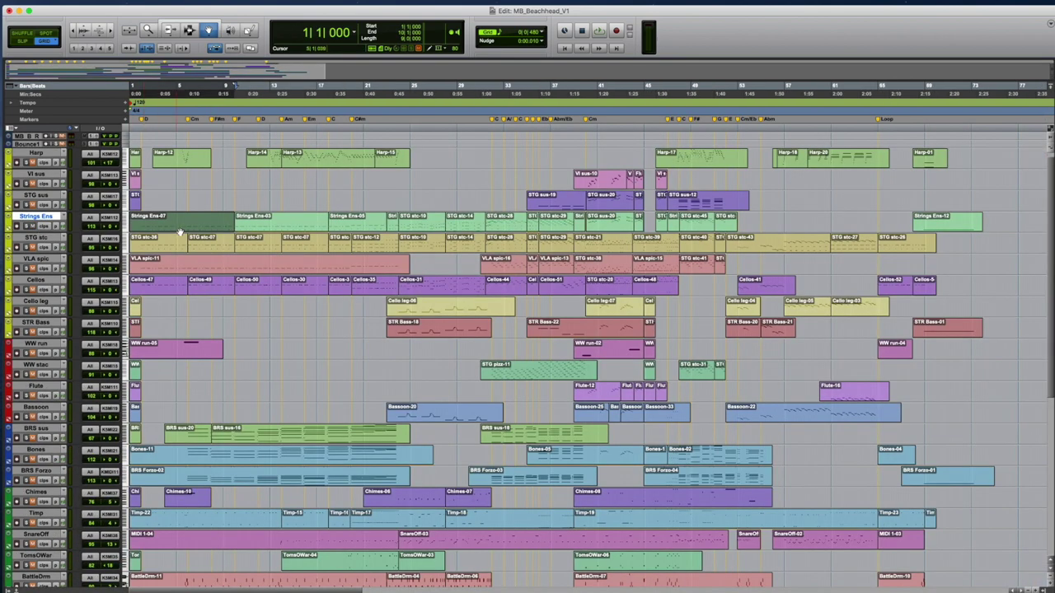
- Select the STG stc-36 clip and its track, and open the Kontakt instrument on the strings and winds channel from the mixer
mouse_move(179, 232)
mouse_down()
mouse_move(247, 238)
mouse_move(207, 228)
mouse_move(176, 241)
mouse_up()
click(175, 241)
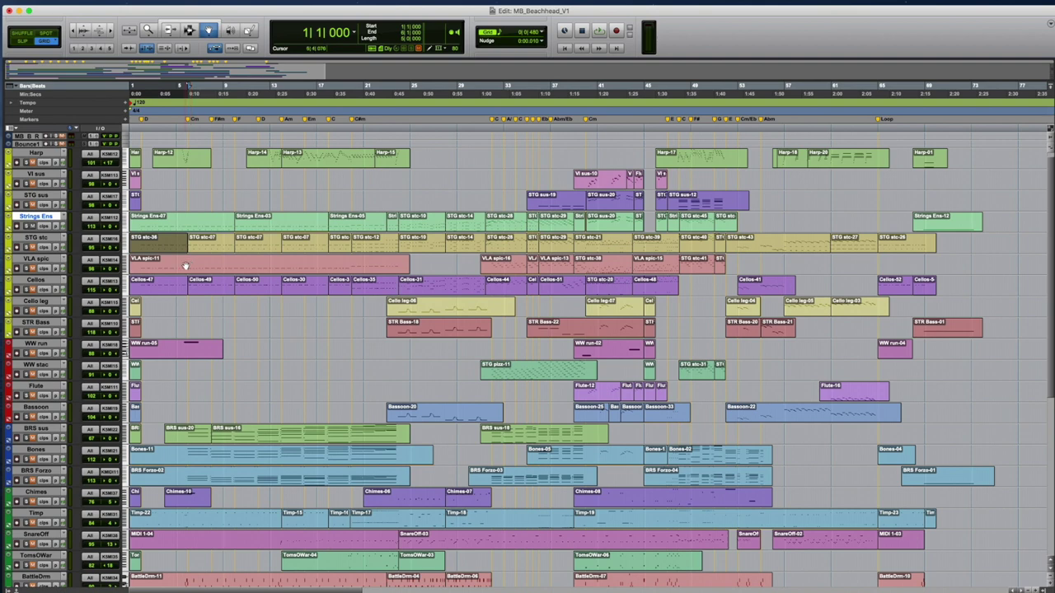
click(40, 241)
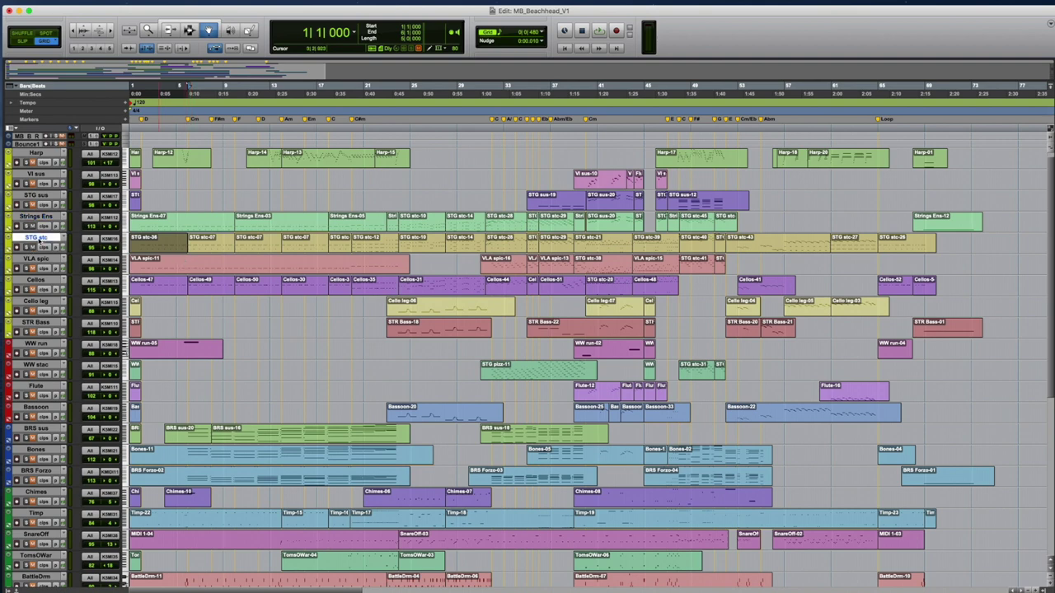
key(super+equal)
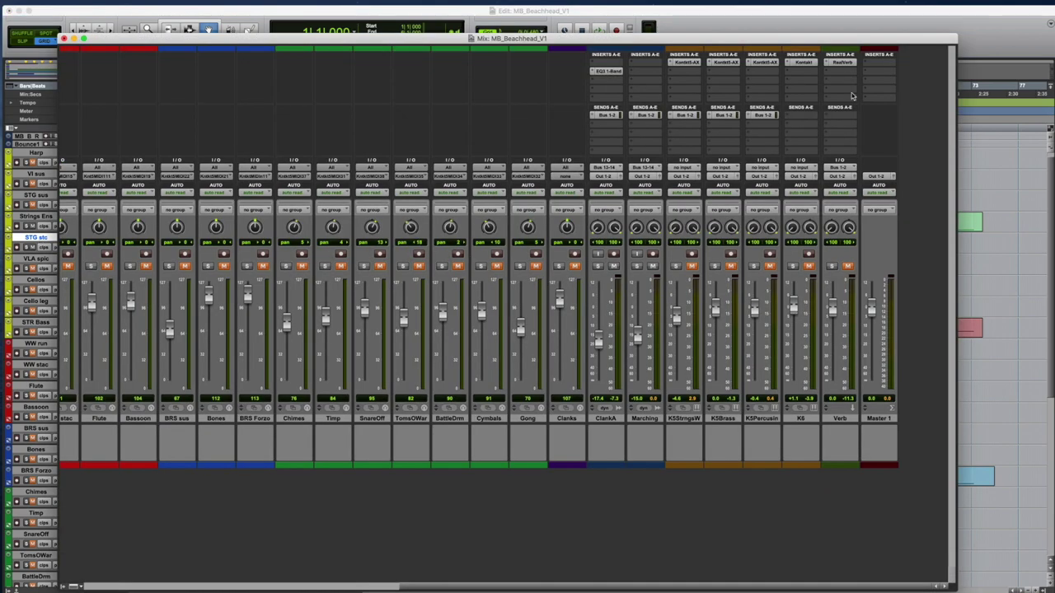
click(687, 63)
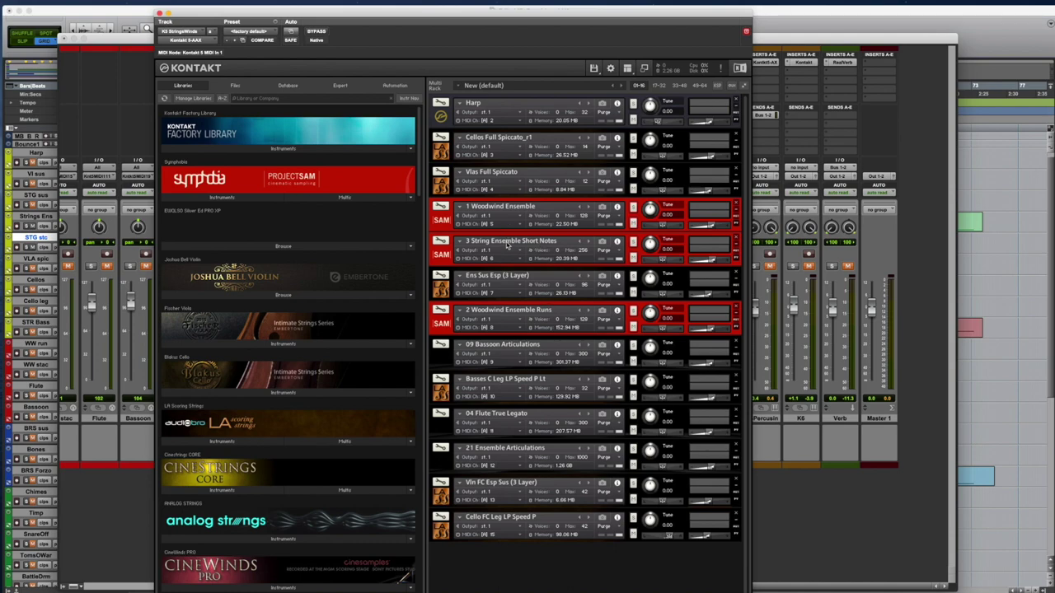
- Play the STG stc part in the Edit window while viewing the 3 String Ensemble Short Notes patch in Kontakt
key(super+equal)
key(space)
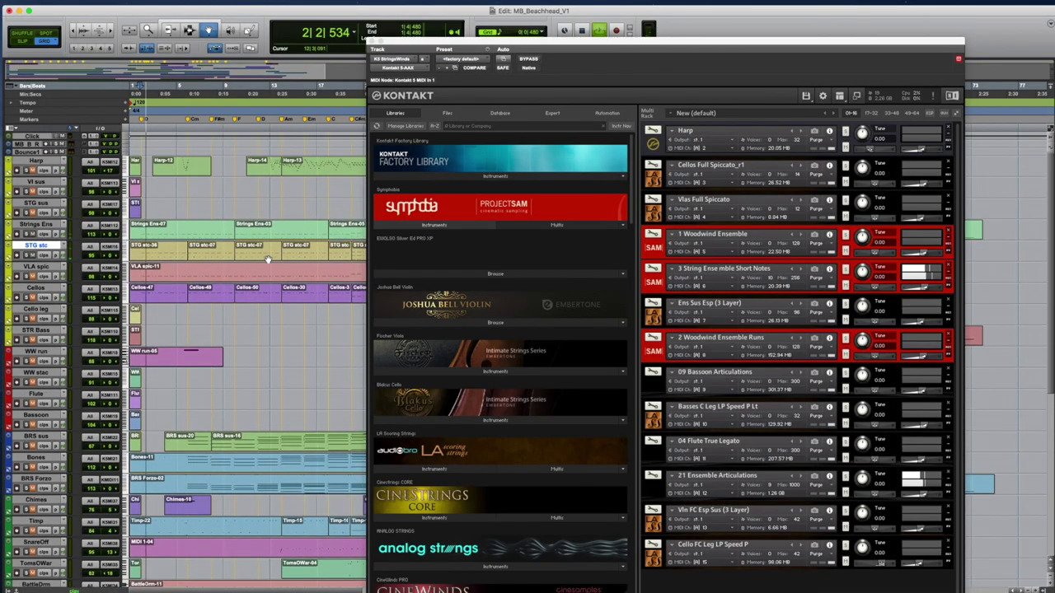
click(176, 253)
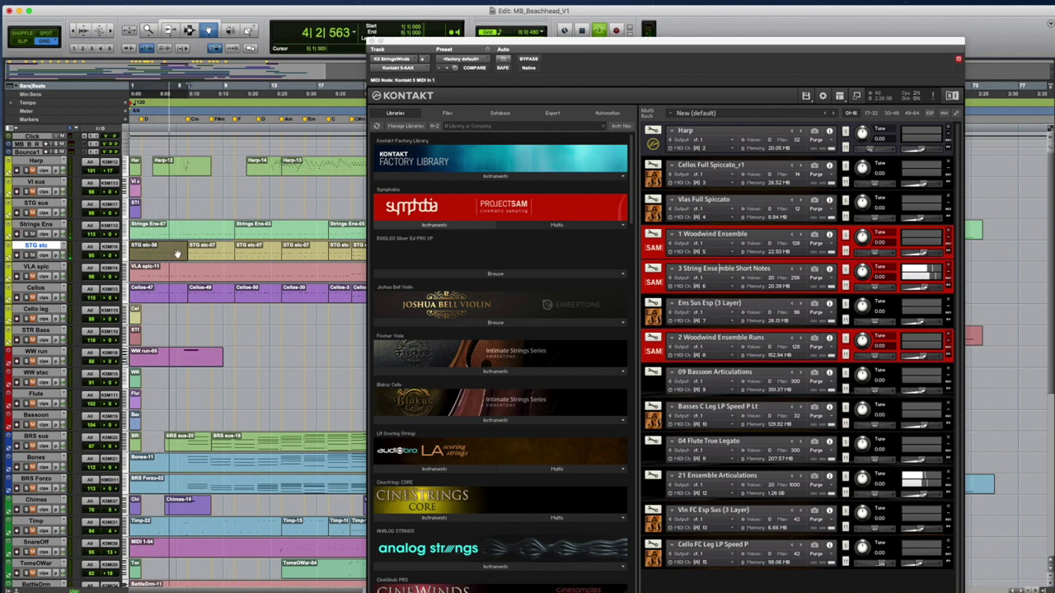
key(space)
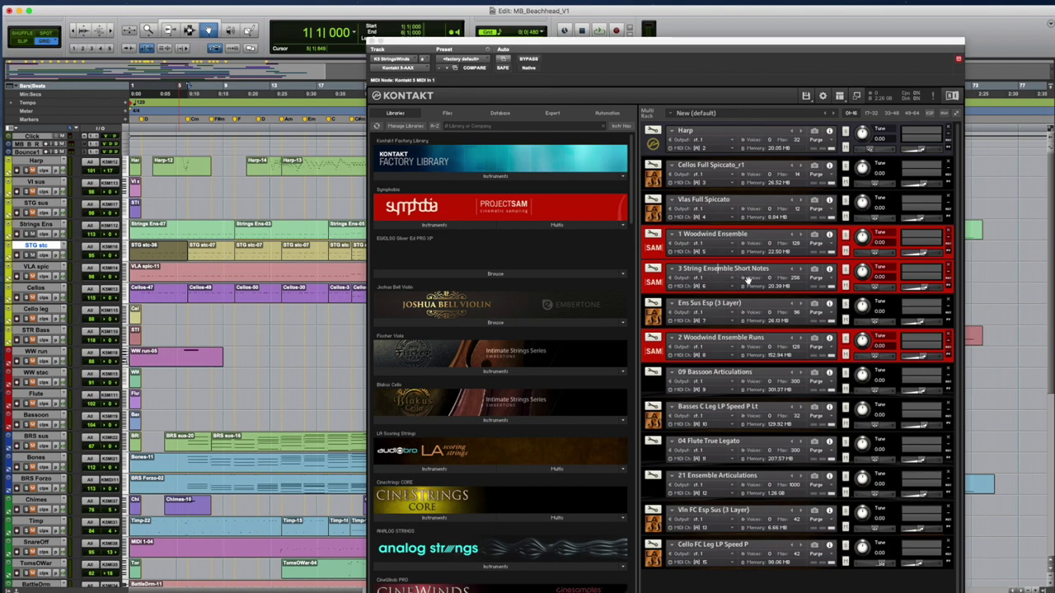
- Inspect the Vlas Full Spiccato patch's controls in Kontakt and play the VLA spic part from bar 1 beat 4
click(139, 266)
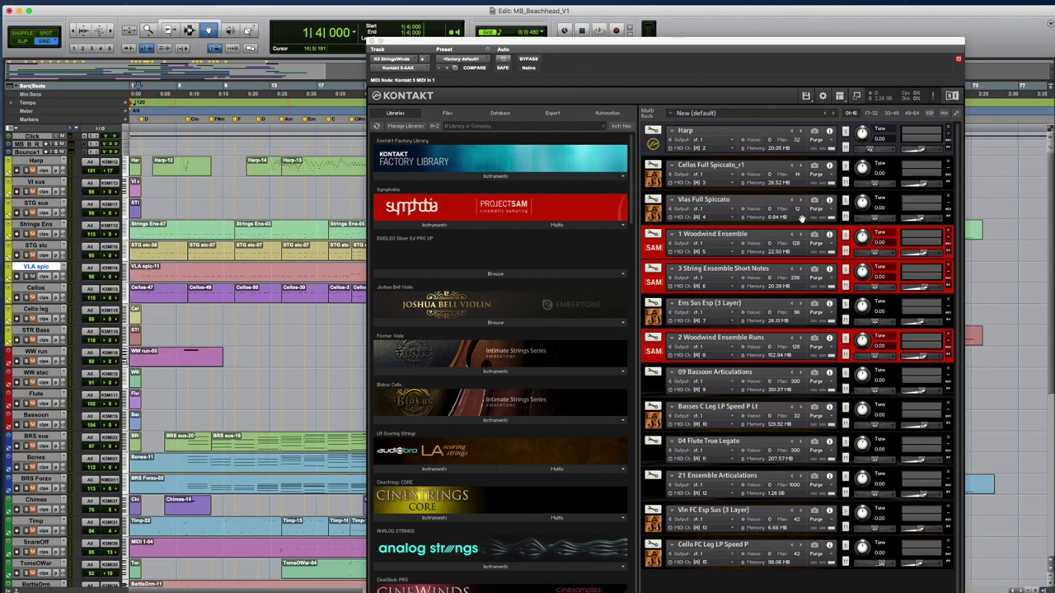
click(651, 214)
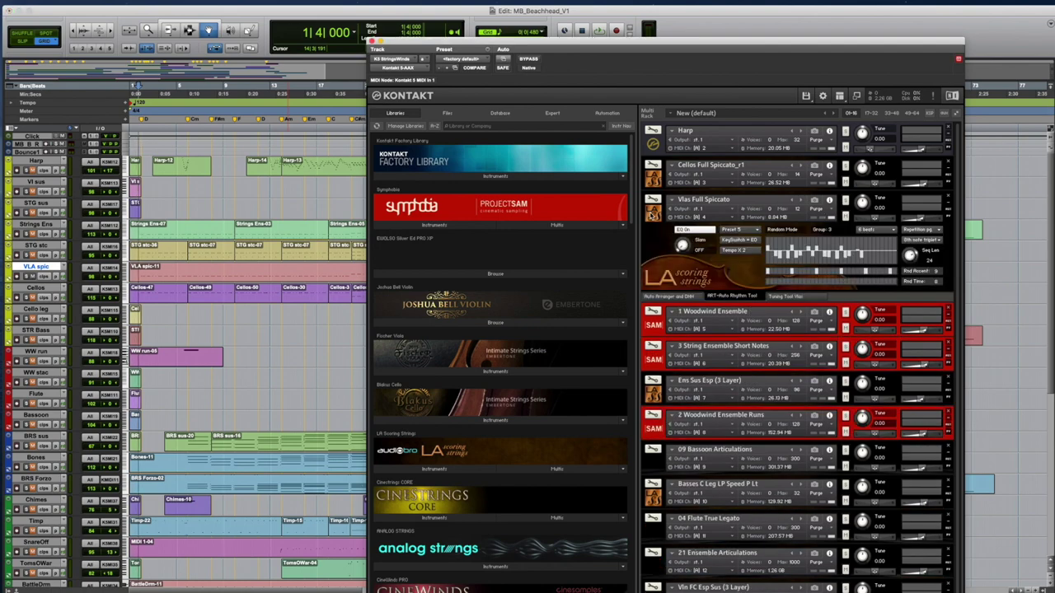
click(653, 212)
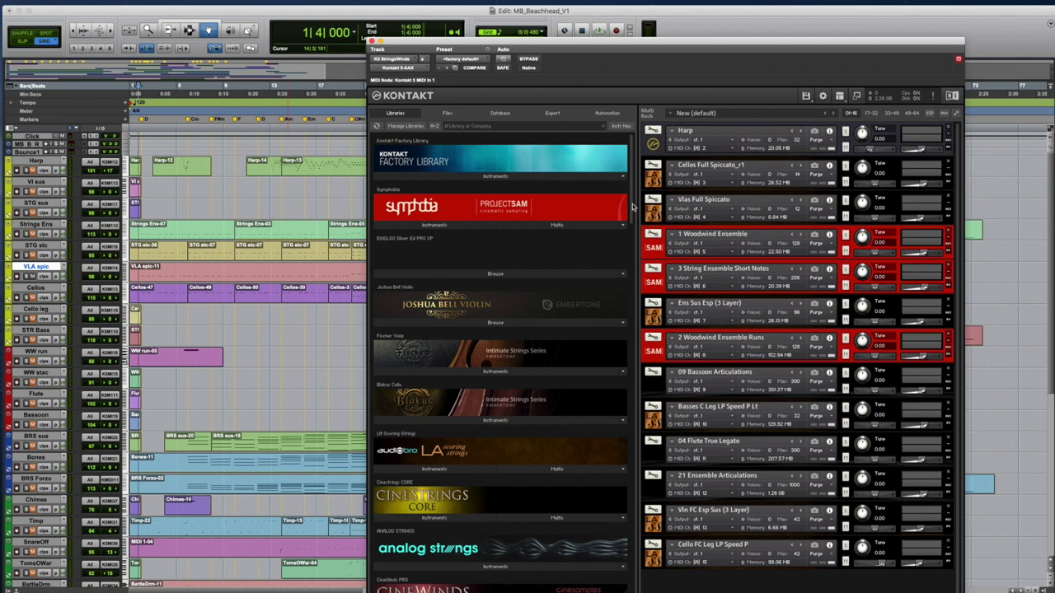
key(space)
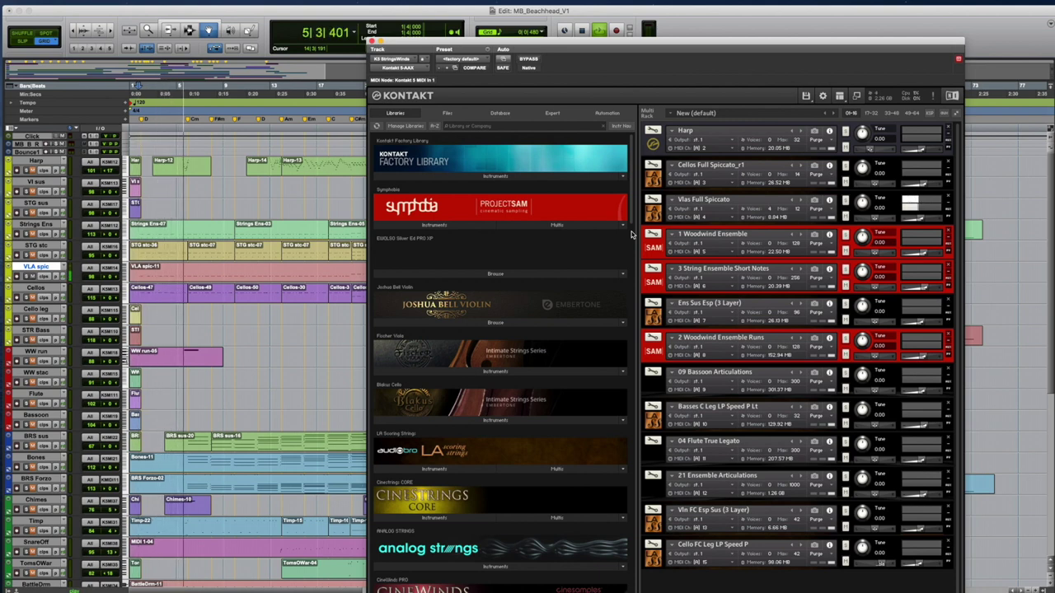
key(space)
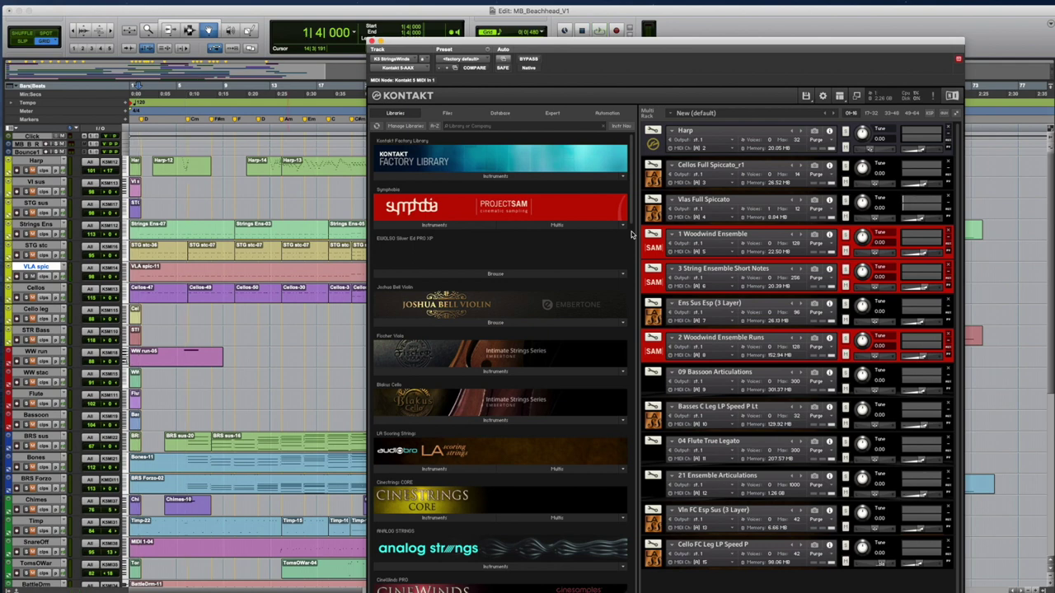
- Play the STG stc and VLA spic parts together from bar 1 beat 4, and replay them with the Cellos part added
click(32, 255)
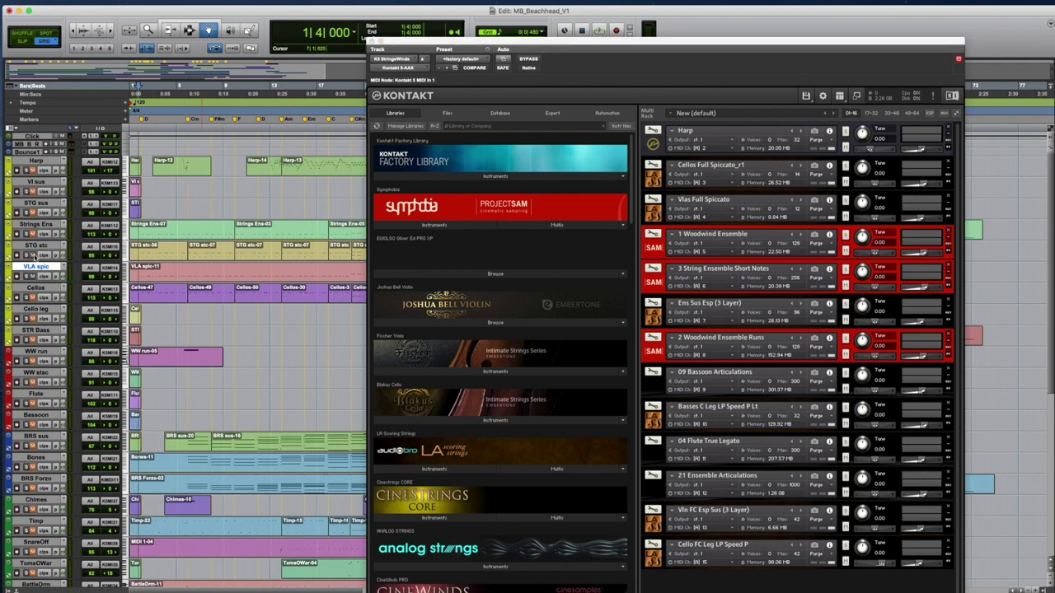
click(155, 250)
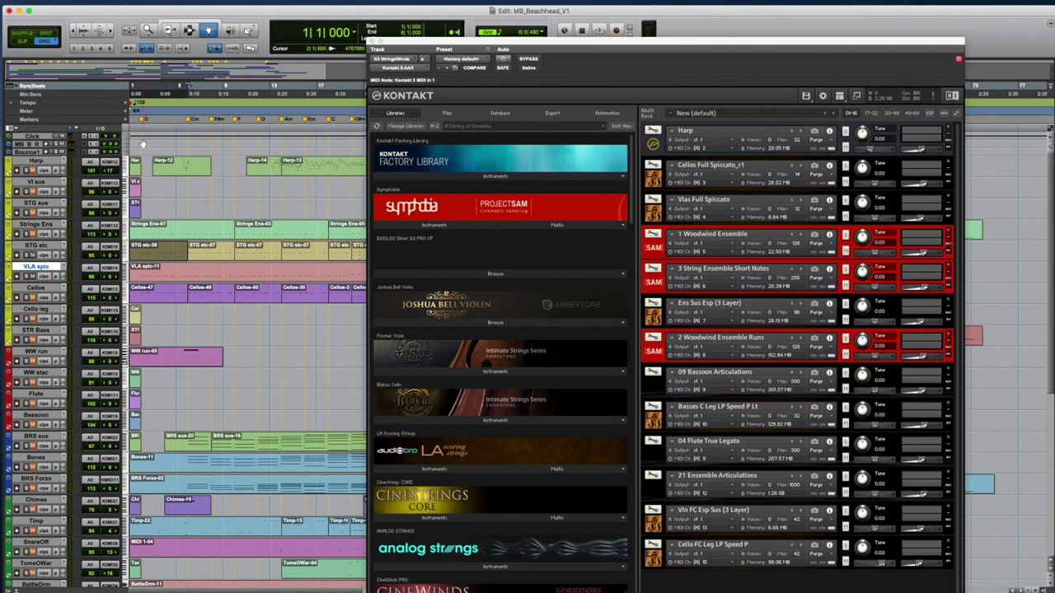
key(space)
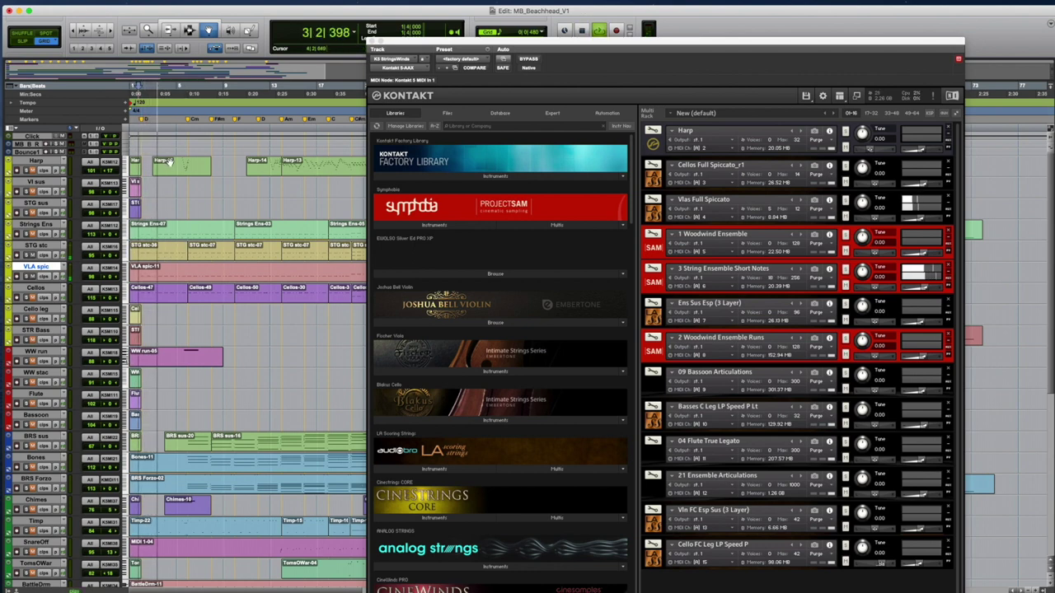
key(space)
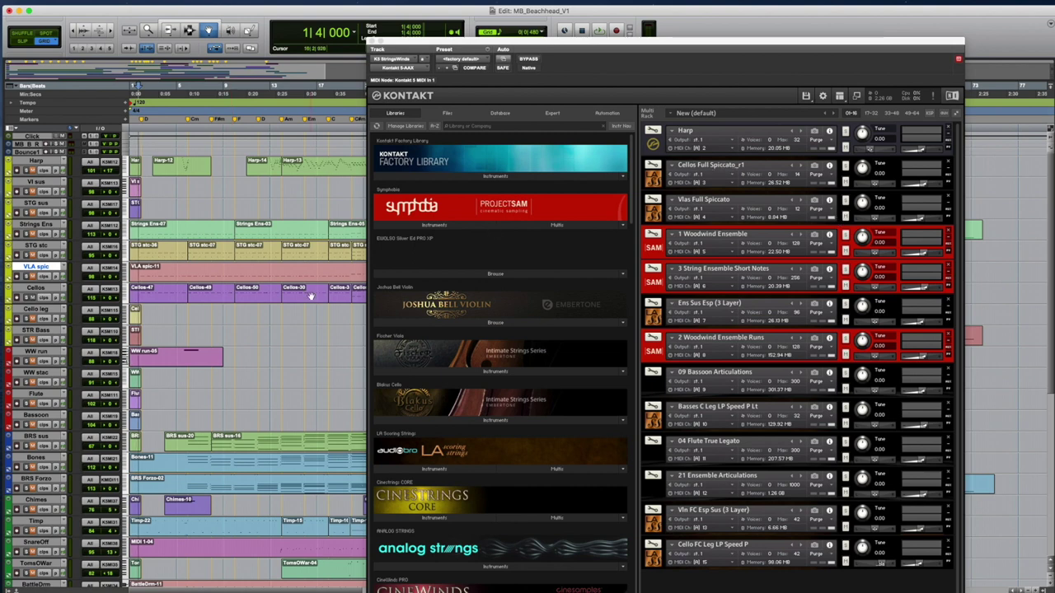
key(space)
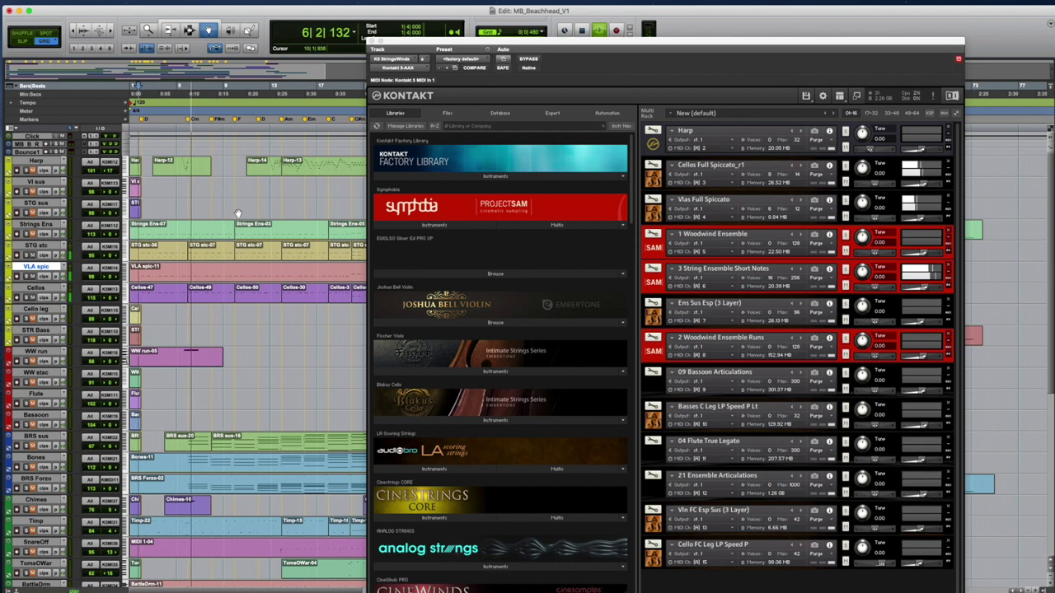
key(space)
- Inspect the 21 Ensemble Articulations patch's CineStrings Core mixer in Kontakt while playing the Strings Ens part, and stop playback
click(32, 245)
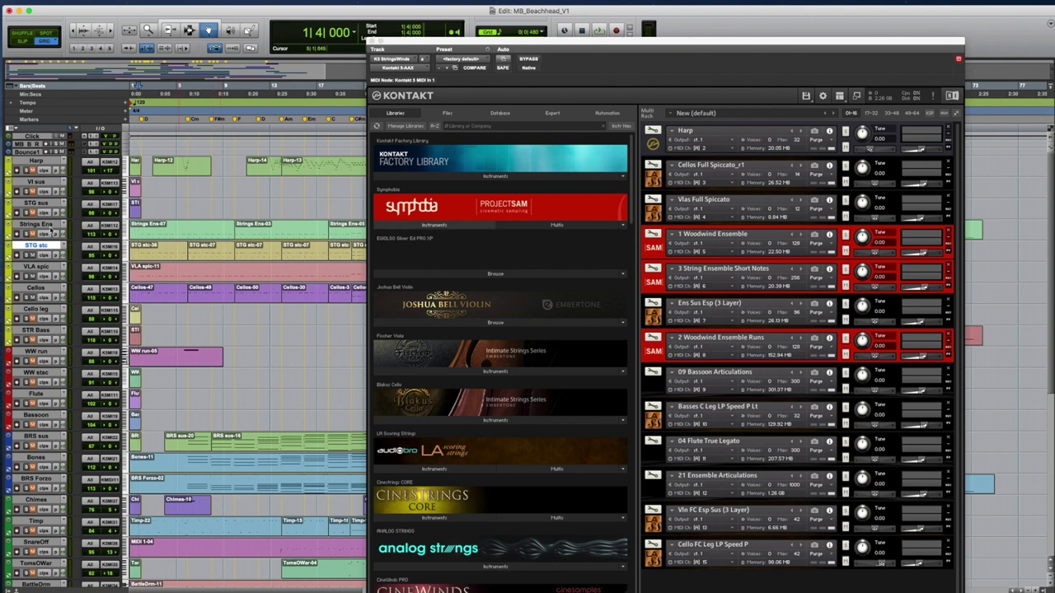
key(p)
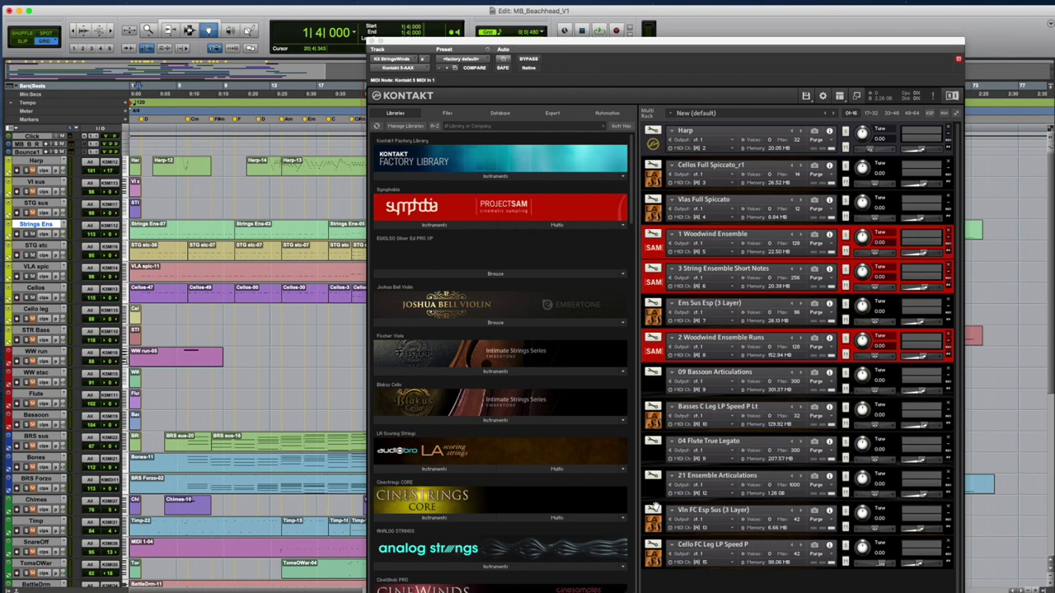
click(650, 495)
scroll(792, 371, down, 3)
key(space)
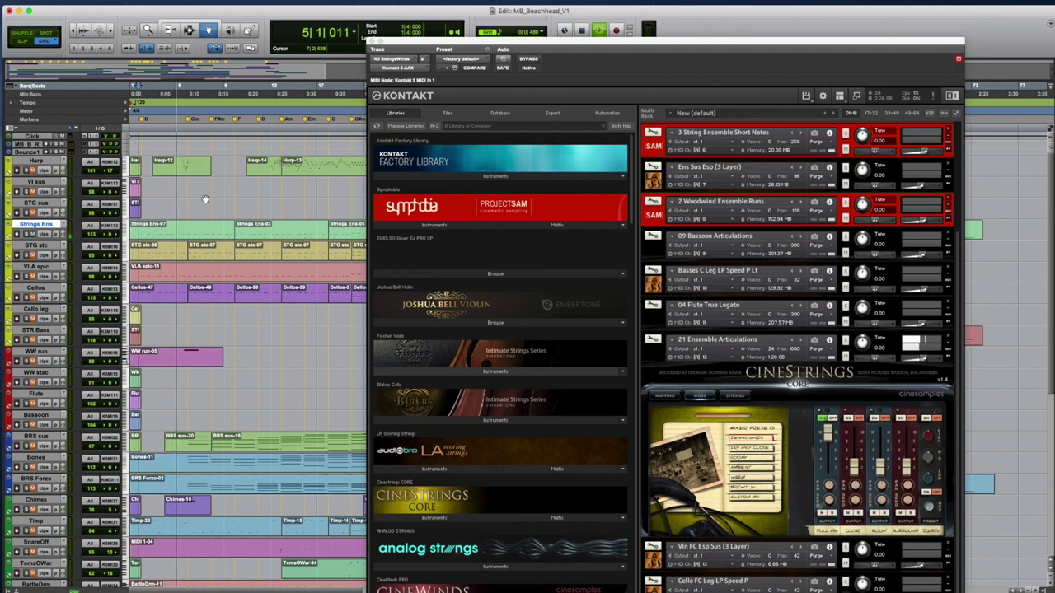
key(space)
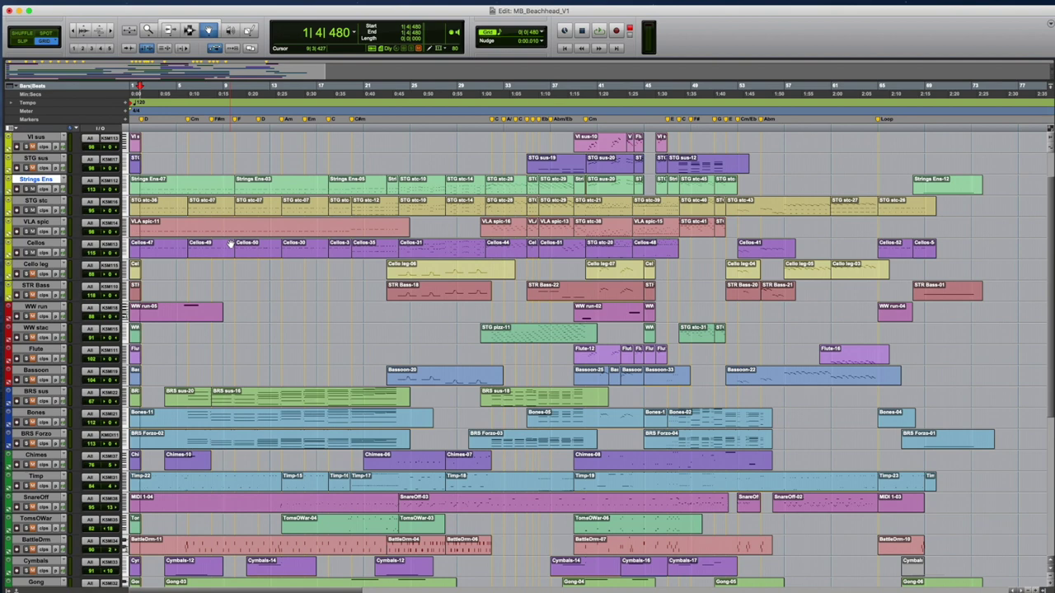
- Return to the start of the session, play the arrangement through its opening bars, and stop playback
key(Return)
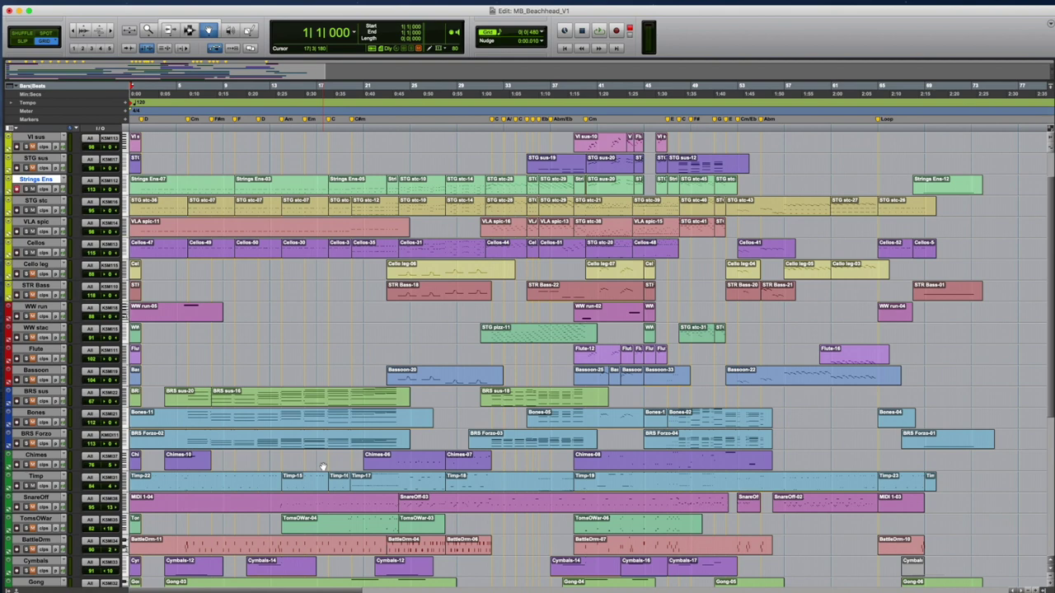
key(space)
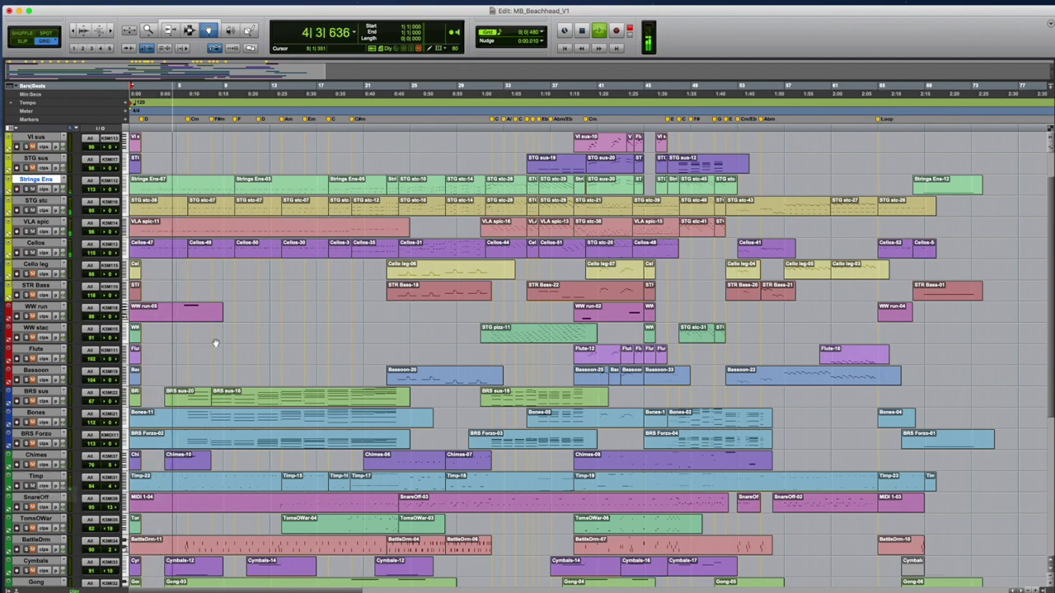
key(space)
- Open the first STG stc clip in the MIDI Editor, examine its short notes and velocities, and close the editor
scroll(186, 227, down, 1)
double_click(183, 221)
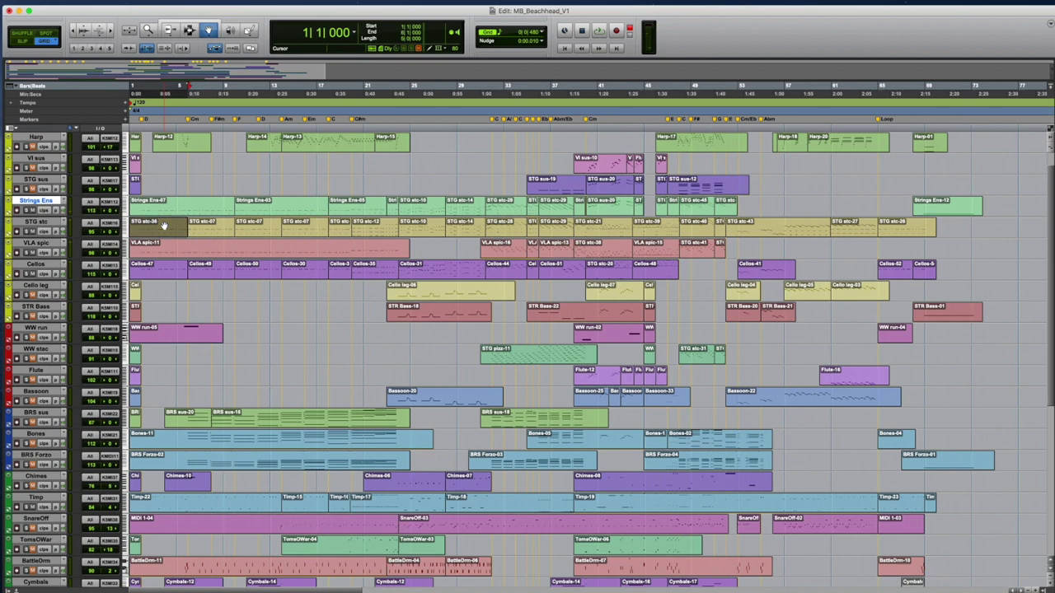
scroll(618, 423, down, 6)
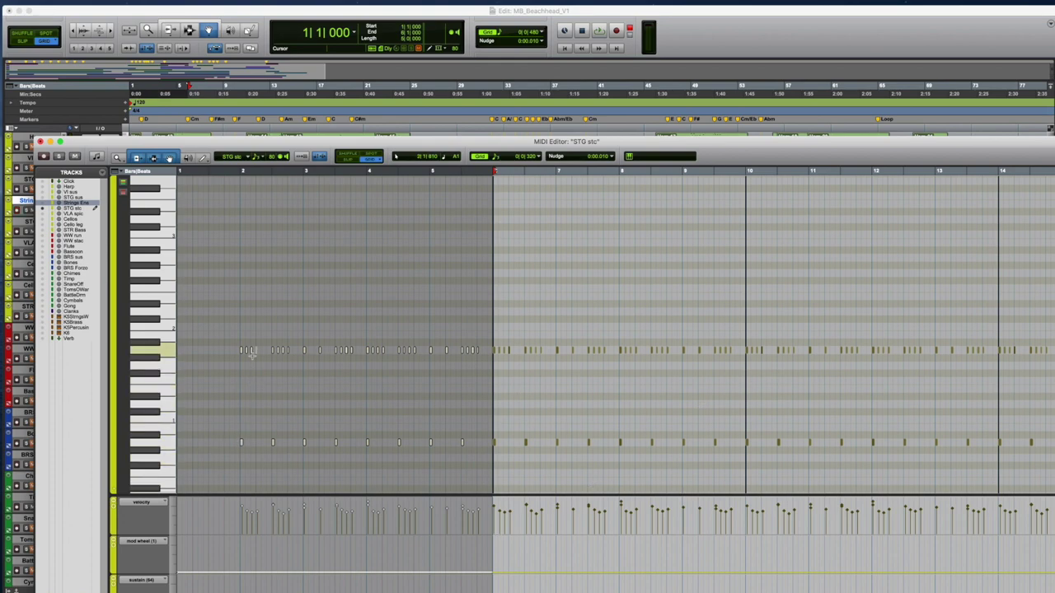
key(super+w)
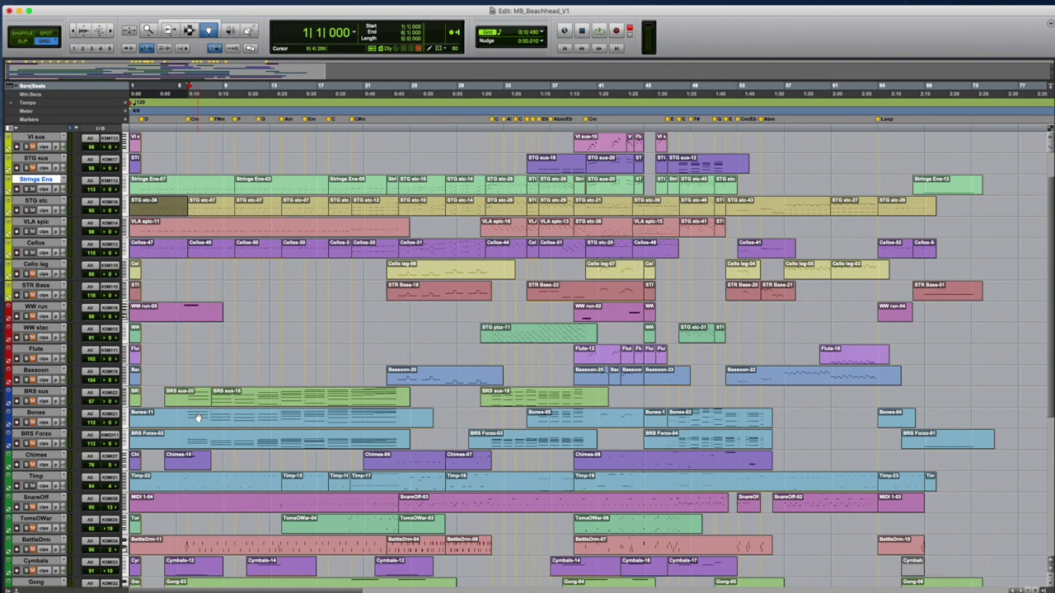
- Play the arrangement from bar 5 beat 3, and stop playback
click(185, 146)
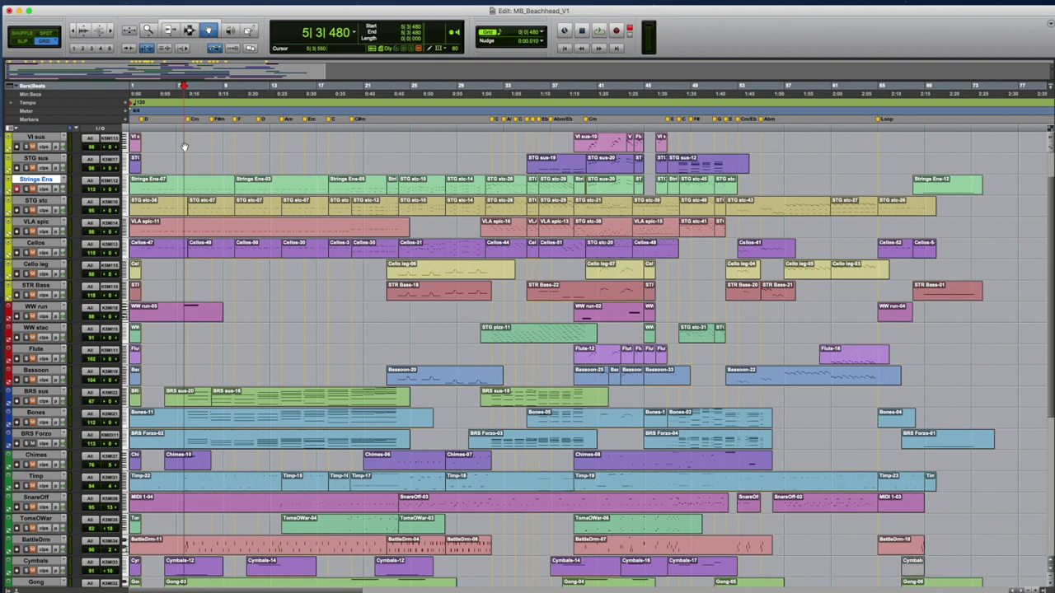
key(space)
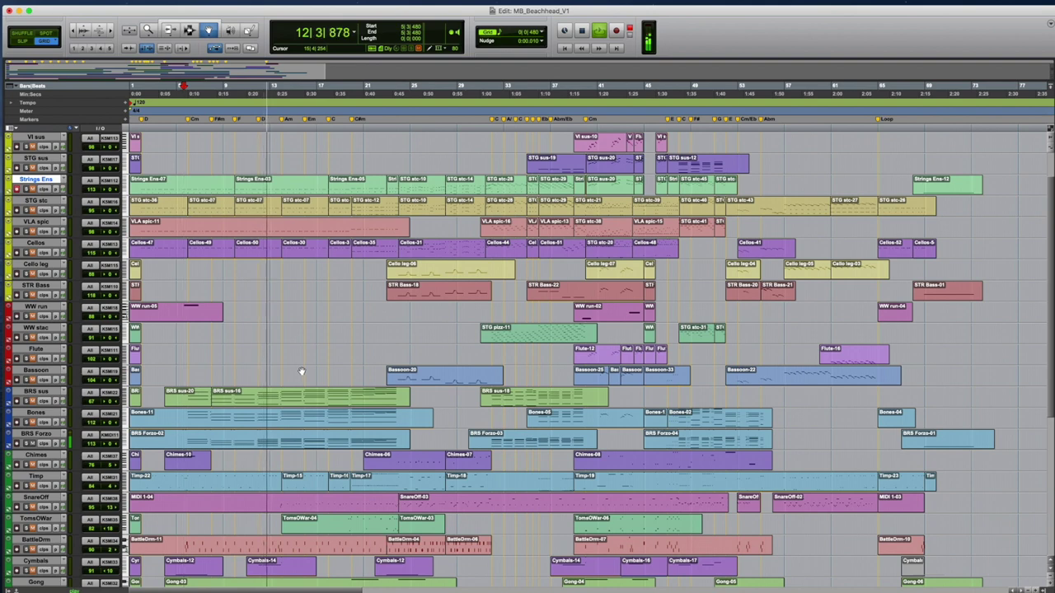
key(space)
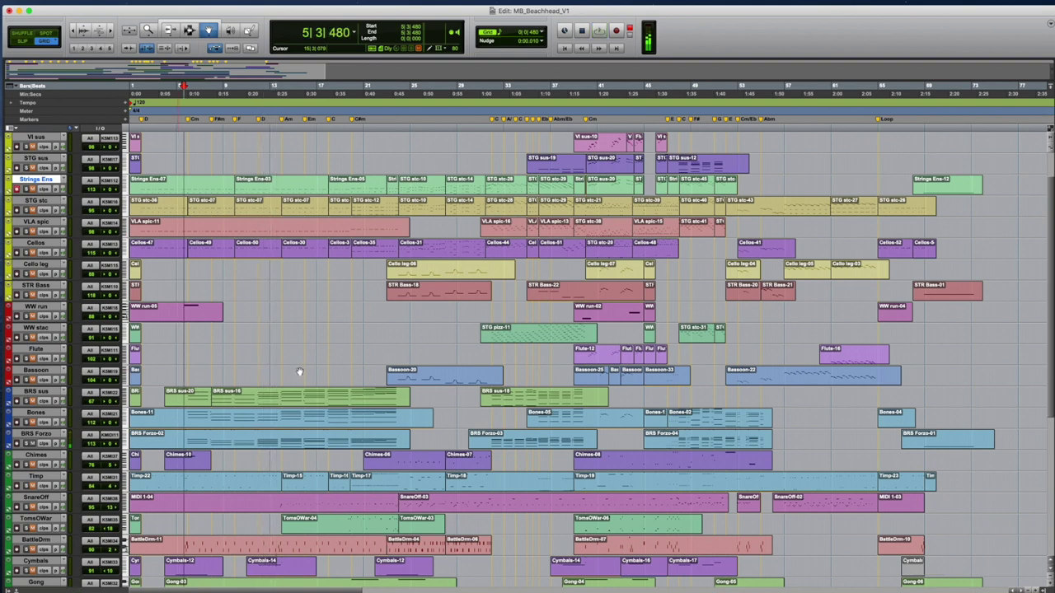
- Select the BRS sus-20 and BRS sus-16 clips together, and play the sustained brass part from bar 4
click(207, 398)
shift+click(229, 399)
key(space)
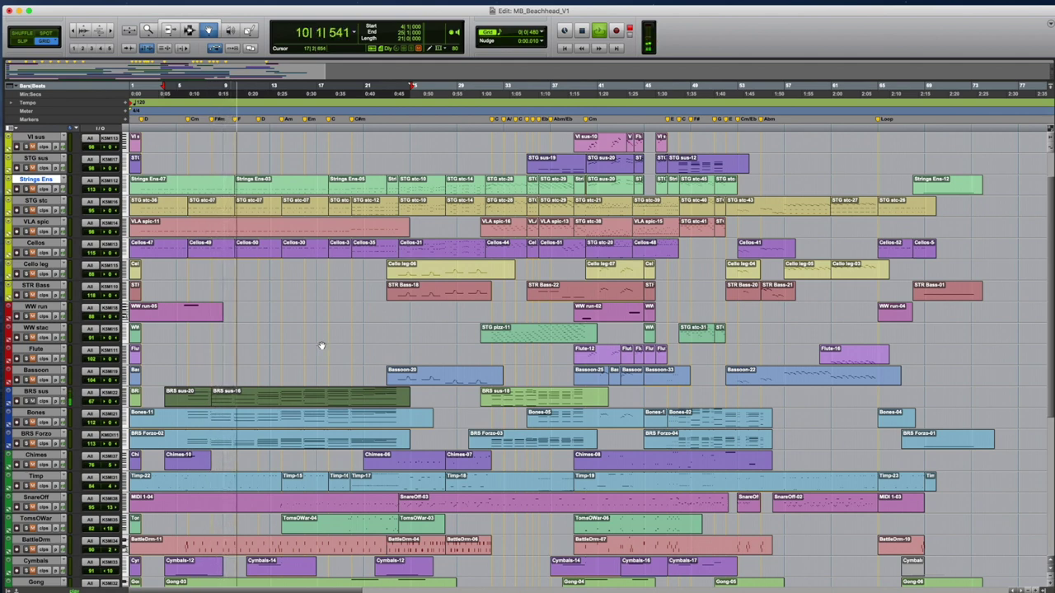
key(space)
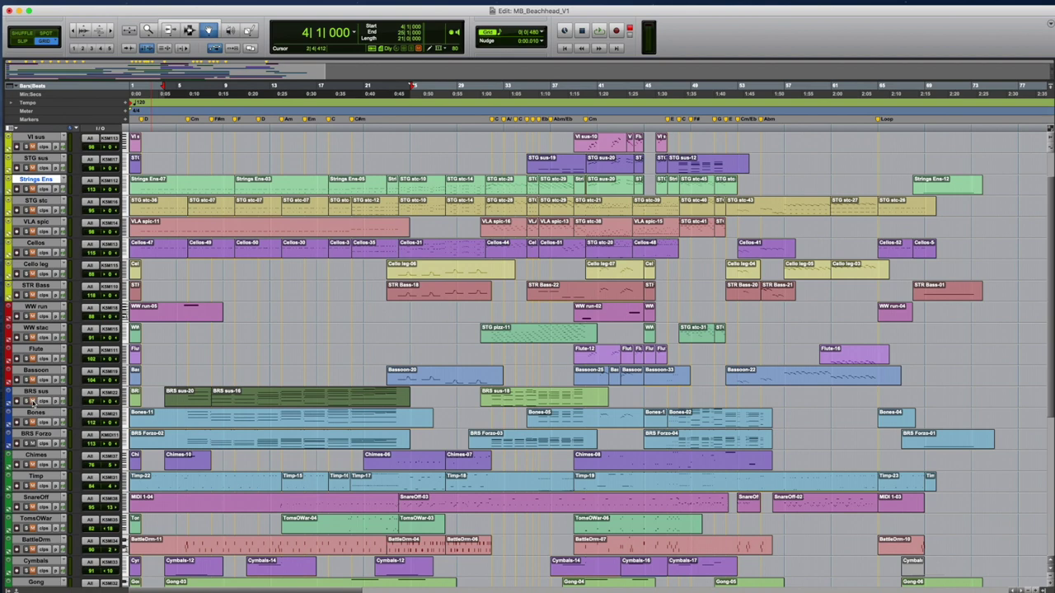
- Select the BRS Forzo-02 clip and the Bones track, and play the Bones part from bar 5 beat 4
click(230, 445)
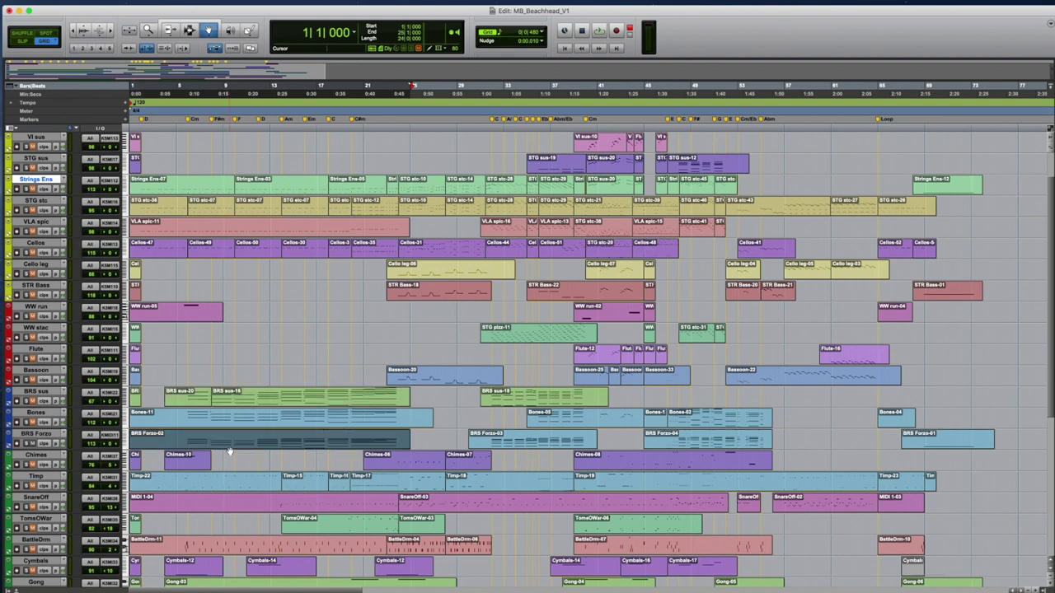
click(47, 434)
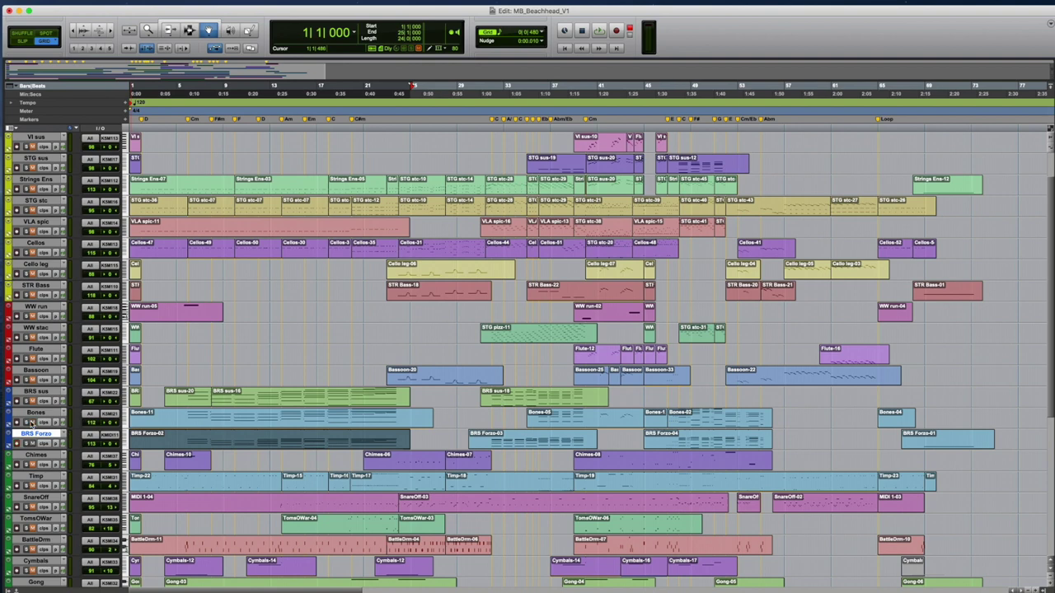
click(33, 415)
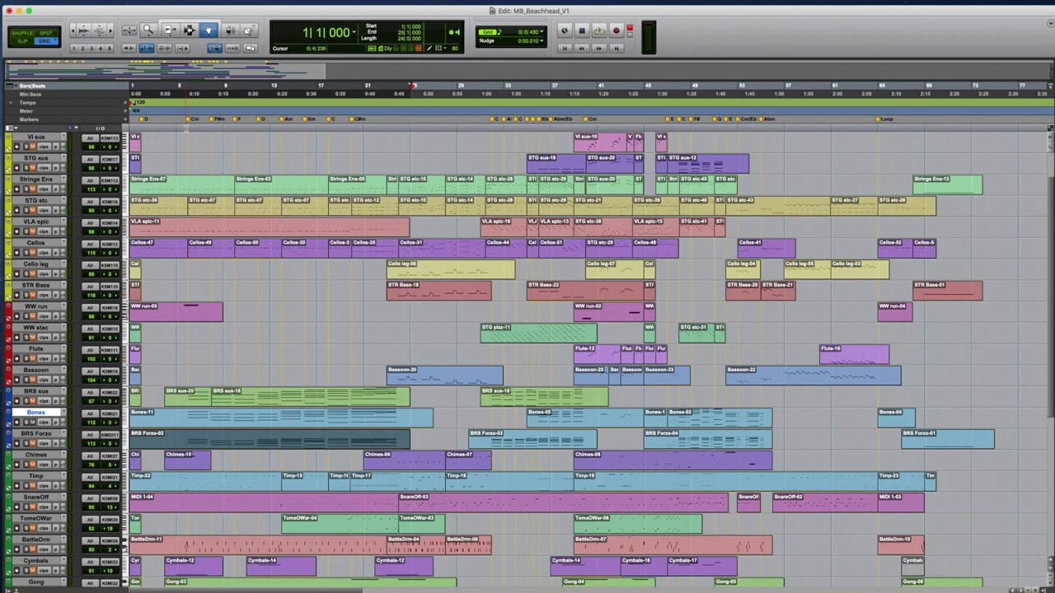
click(187, 126)
key(space)
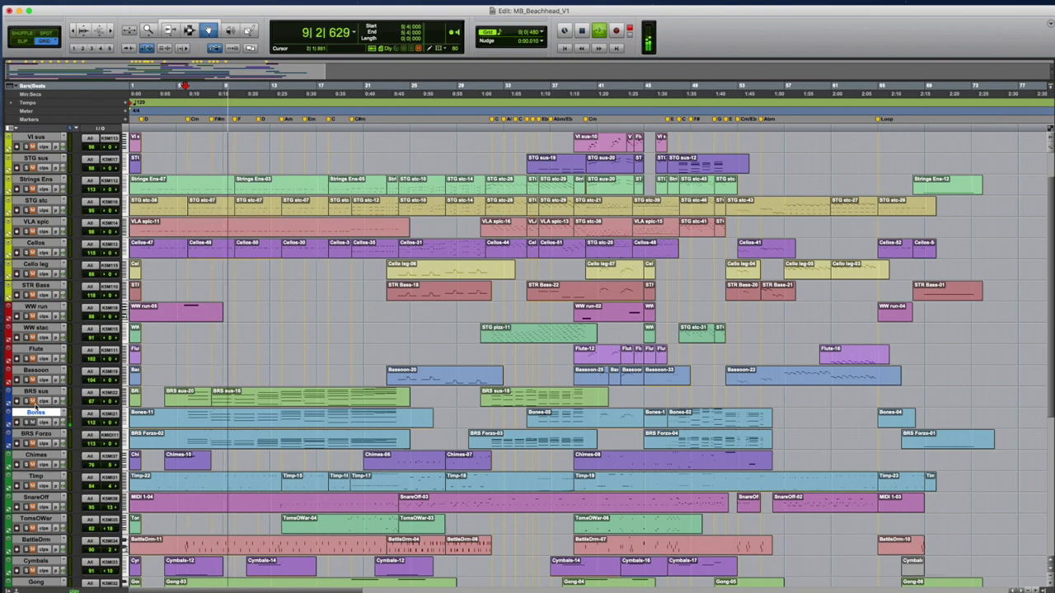
- Open the Bones-11 clip in the MIDI Editor, reposition the editor window, and stop playback
double_click(254, 420)
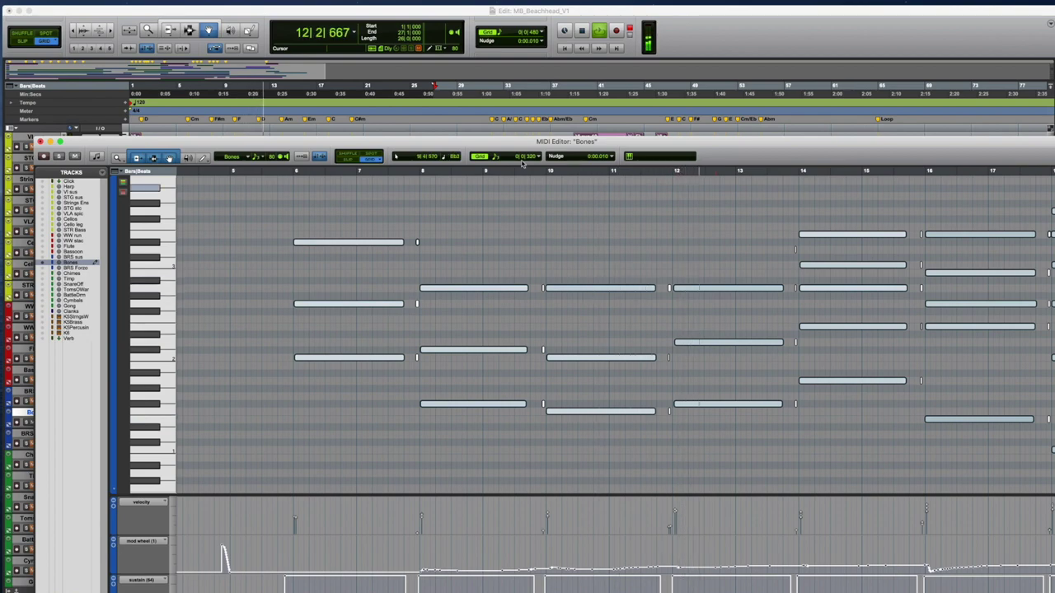
drag(506, 142, 489, 83)
key(space)
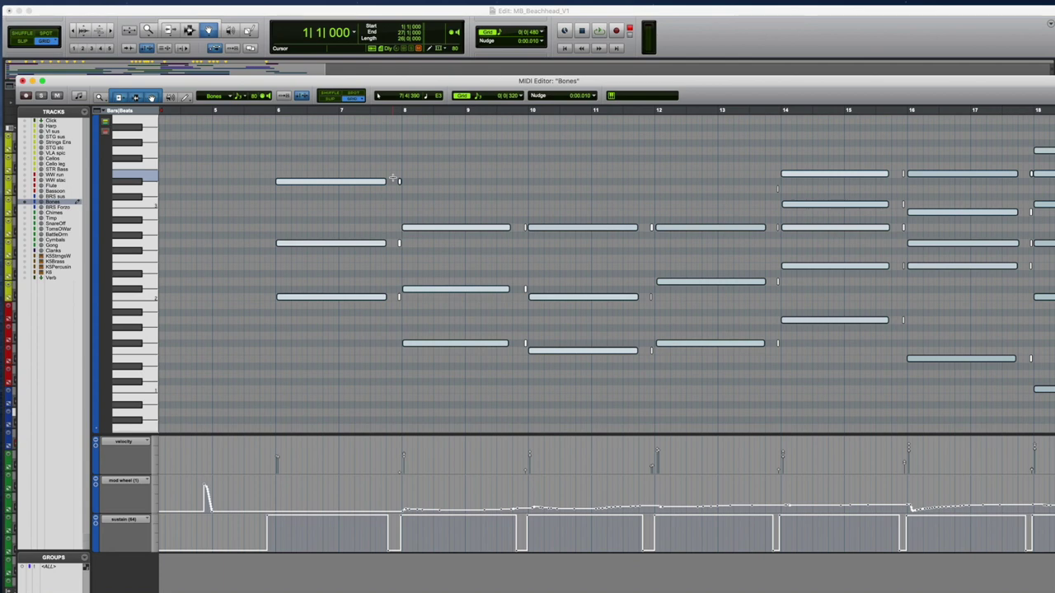
- Place the playback position on the short notes in bar 7 beat 4, and play the Bones part twice from there
click(392, 178)
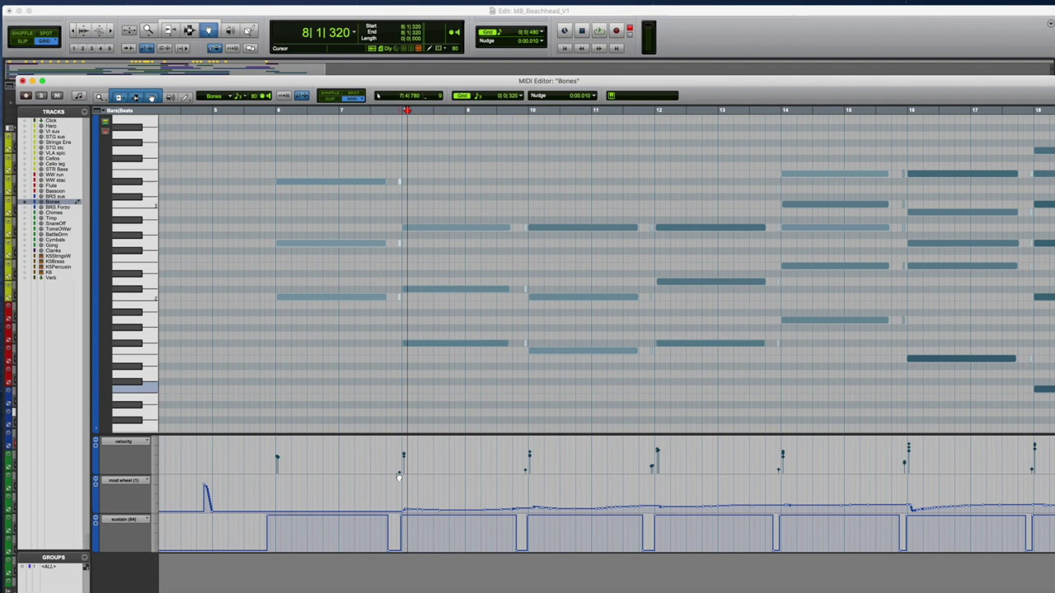
click(397, 295)
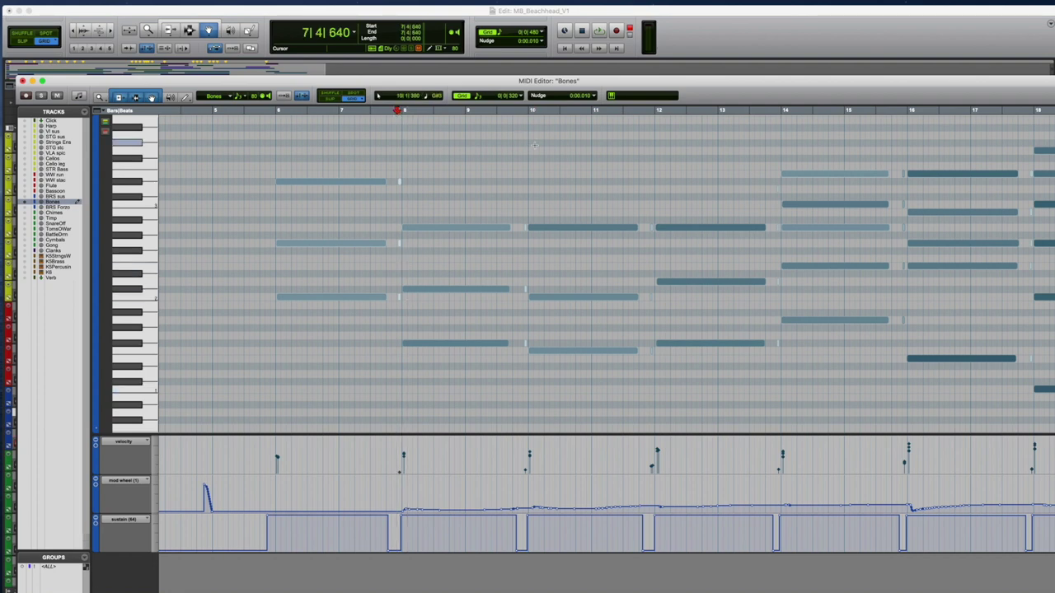
key(space)
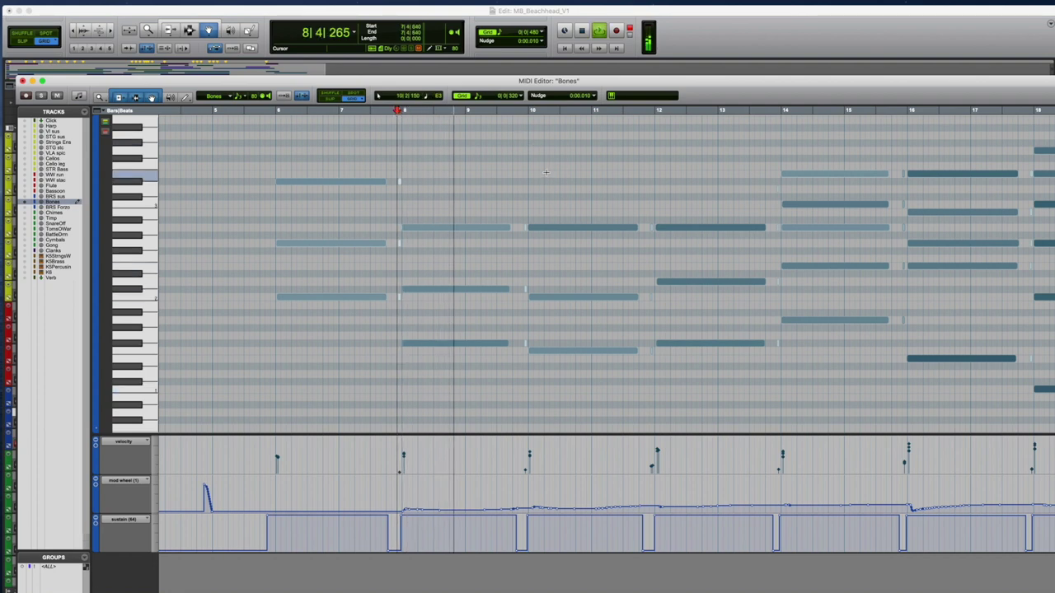
key(space)
key(space)
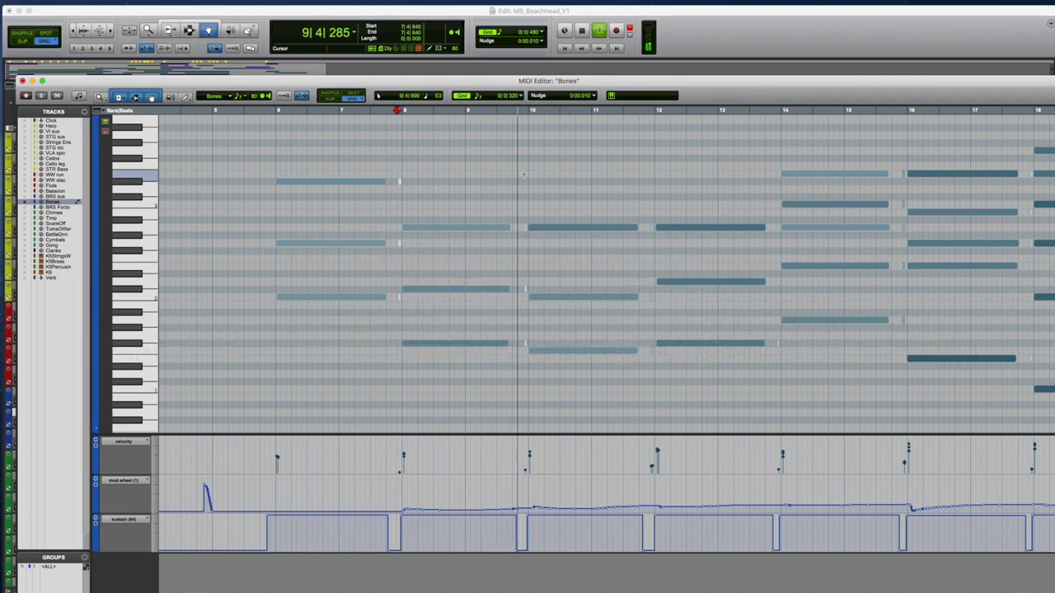
key(space)
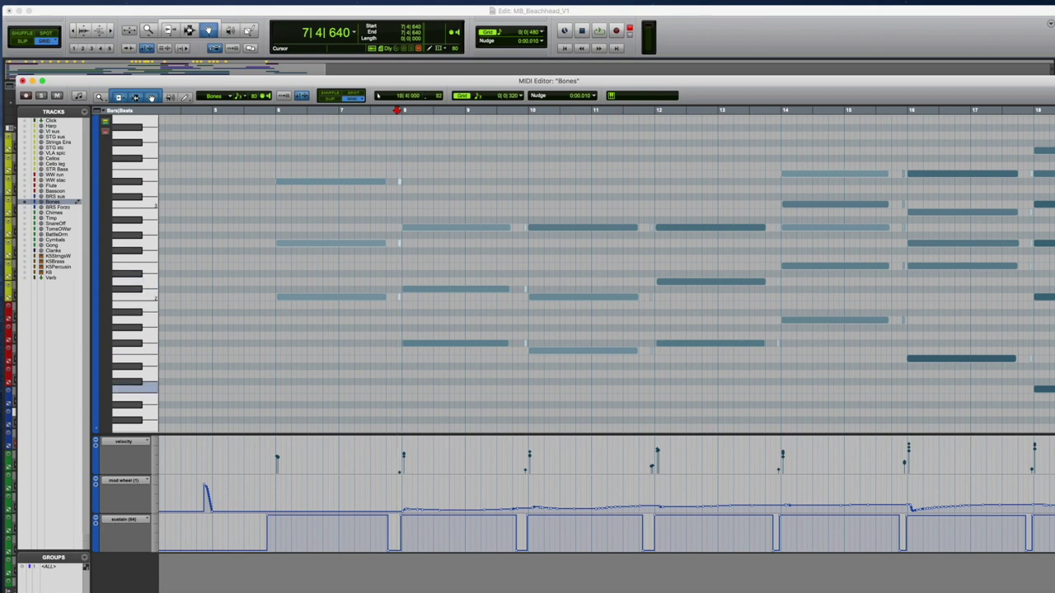
- Examine the Bones keyswitch notes and sustain pedal gaps between chords around bar 8 at a closer horizontal zoom
scroll(583, 330, right, 1)
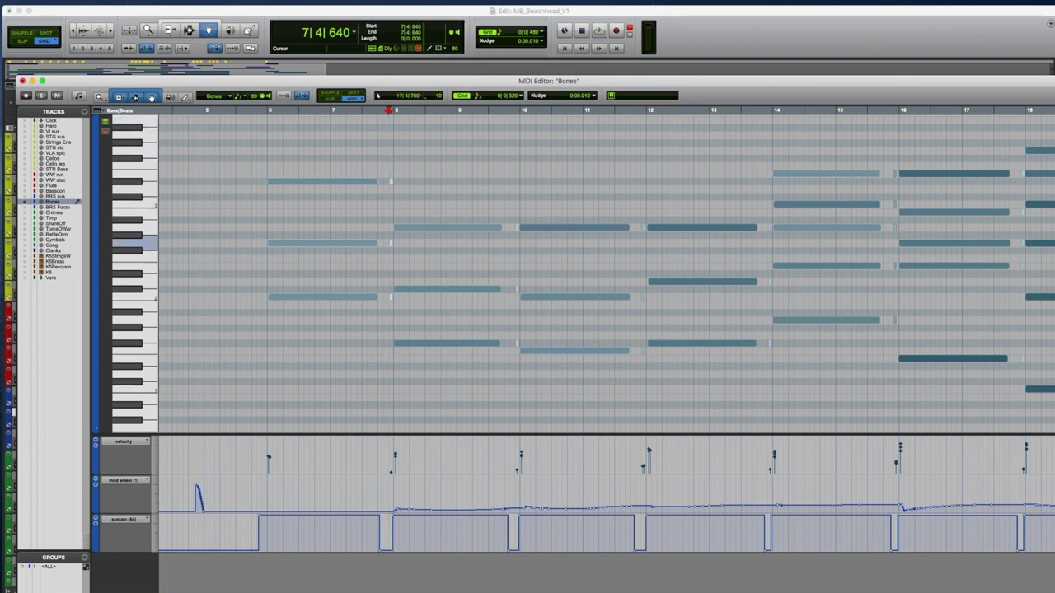
key(super+bracketright)
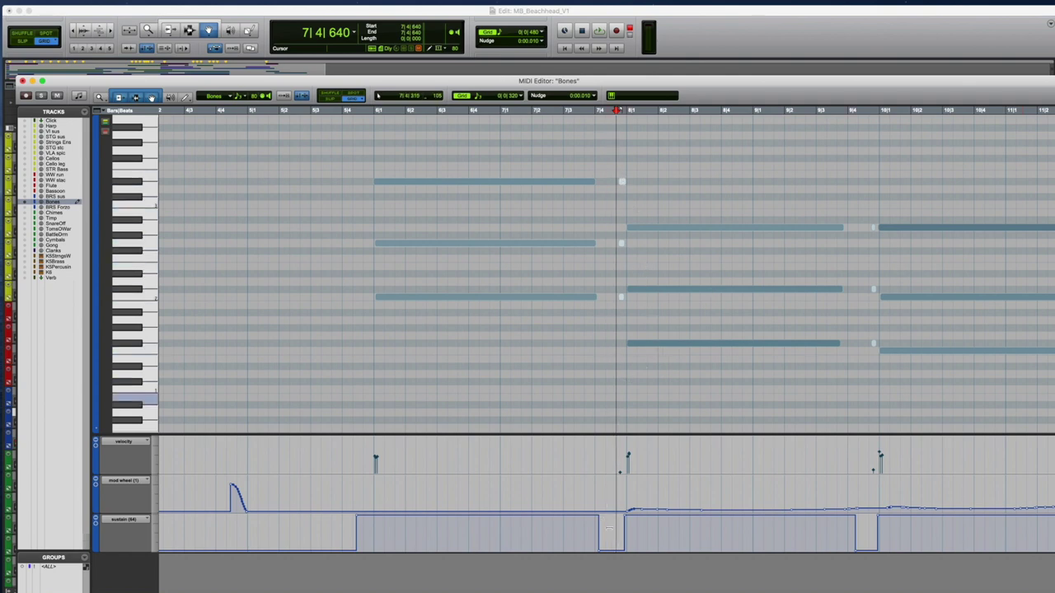
scroll(607, 329, left, 1)
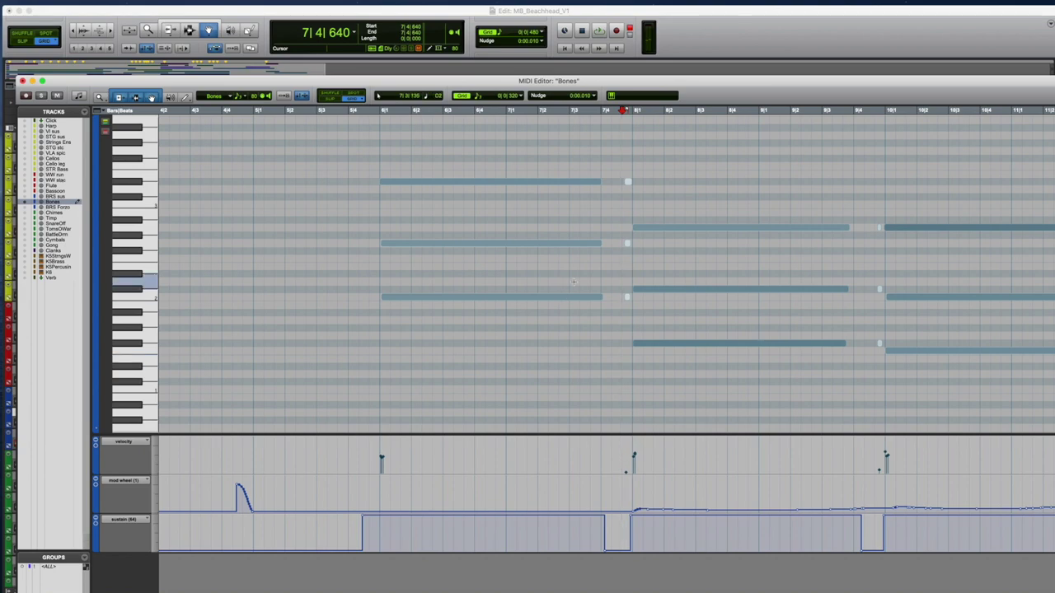
scroll(574, 282, right, 3)
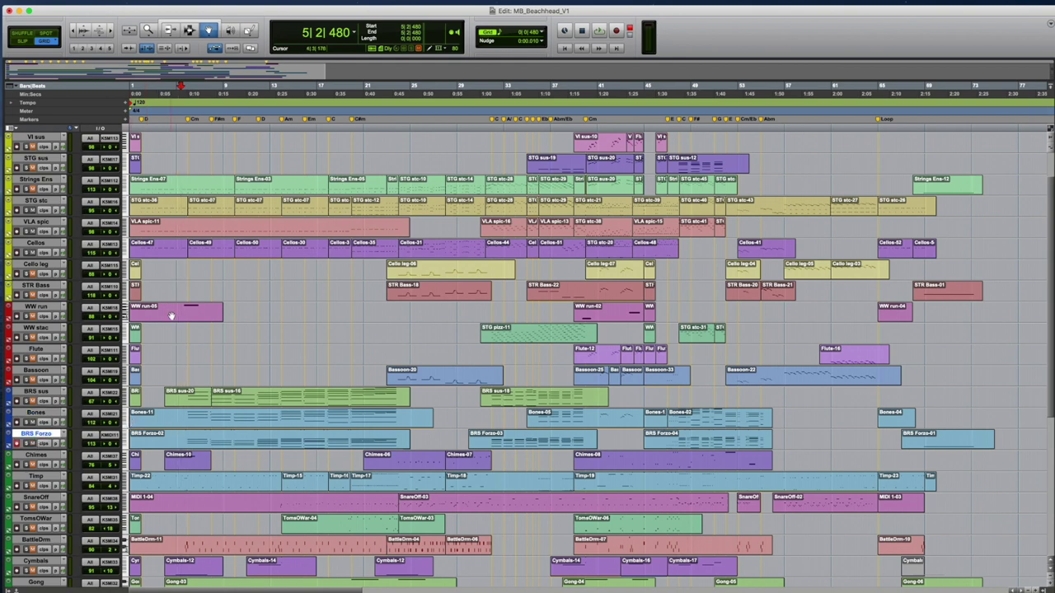
- Play the BRS Forzo part from bar 5 beat 2, and select its first clip and the Bones-11 clip in turn
key(space)
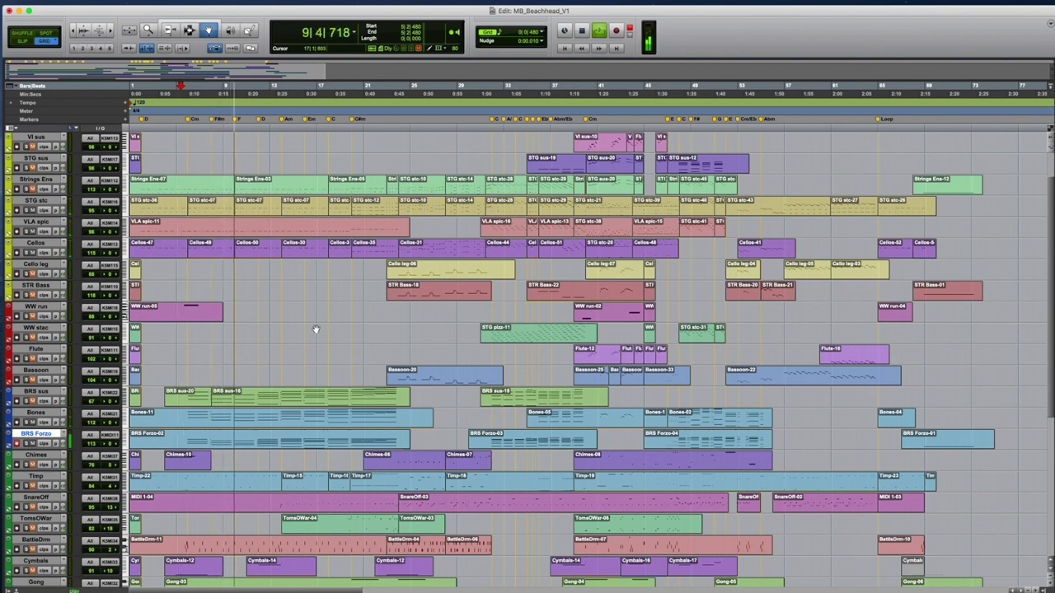
scroll(263, 338, down, 1)
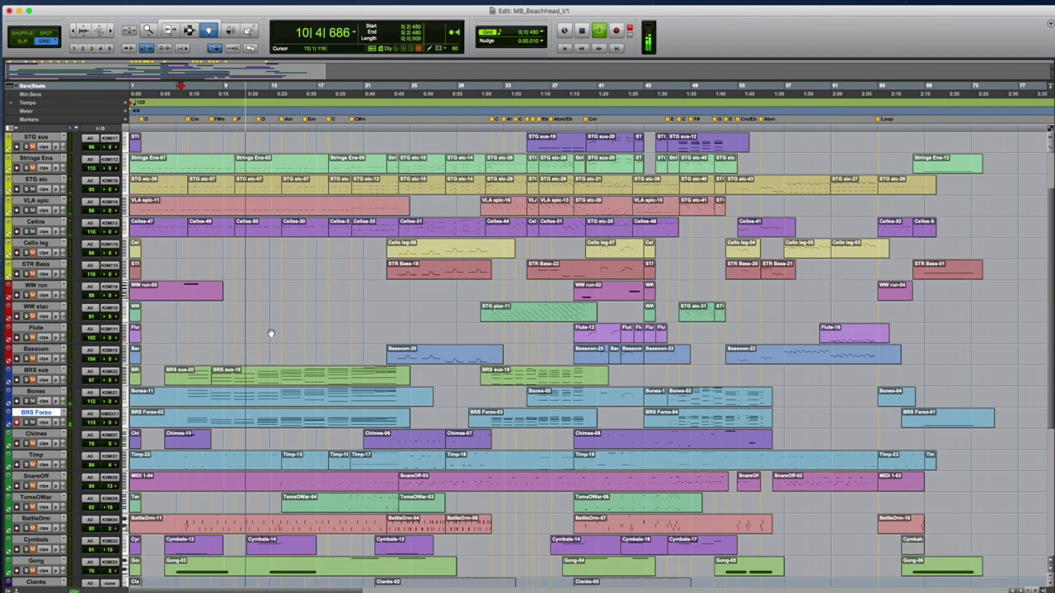
key(space)
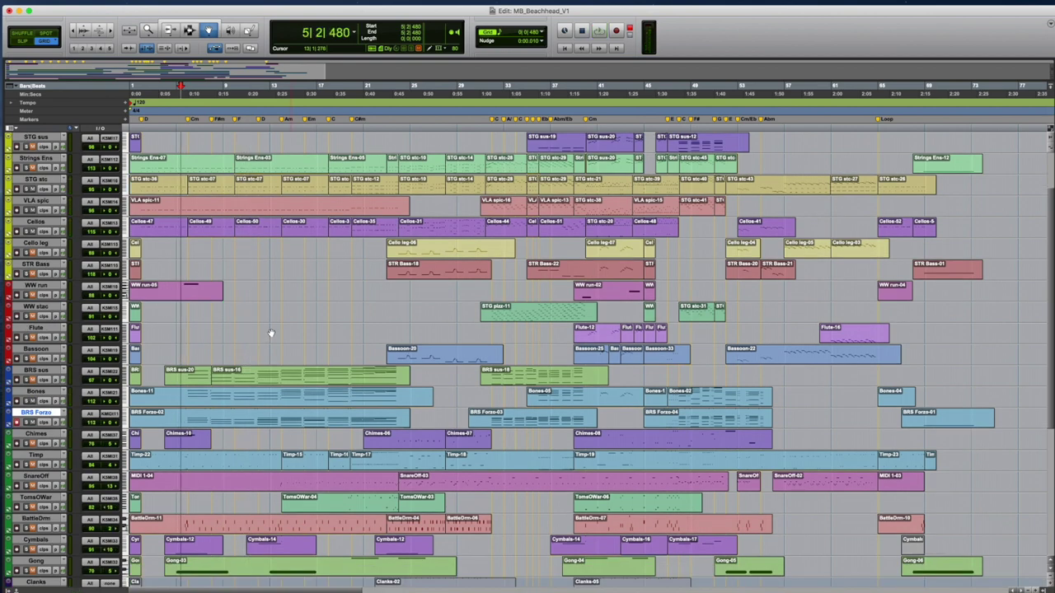
click(226, 419)
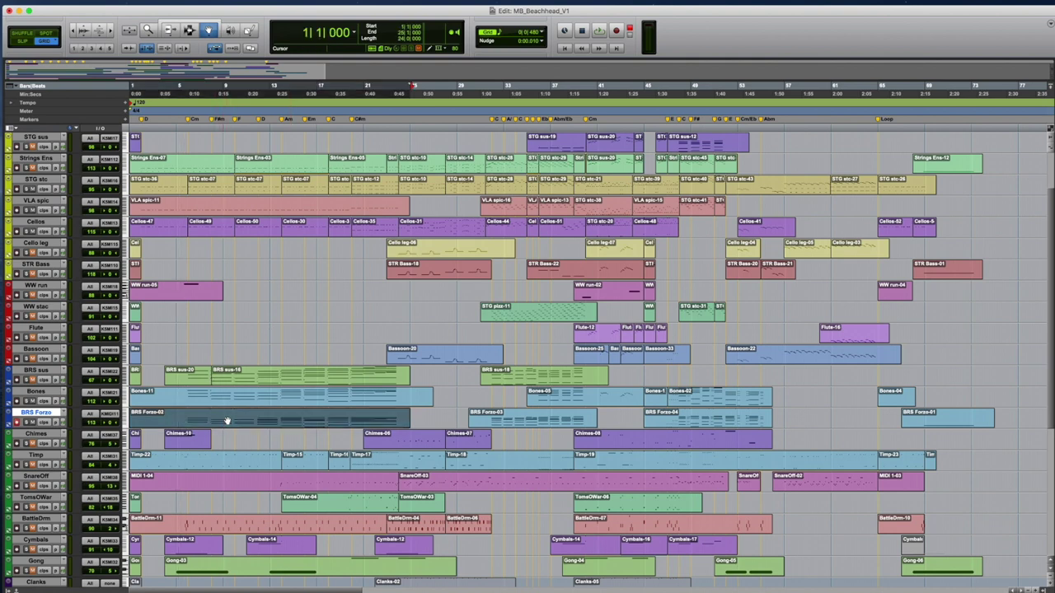
click(231, 397)
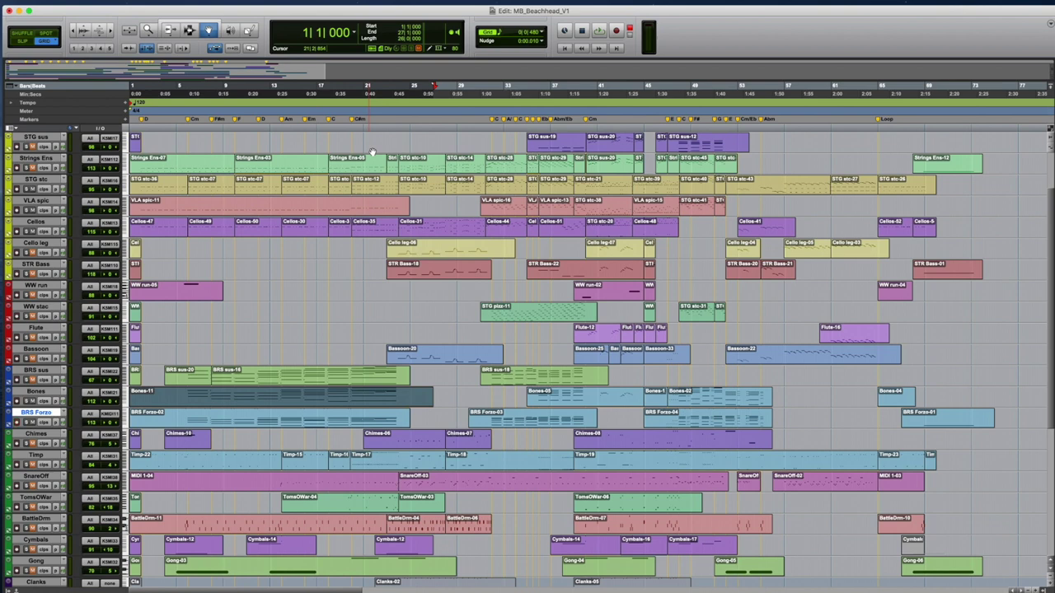
- Move the playback position to bar 13 beat 4, and select the SnareOff track
scroll(372, 153, down, 3)
click(281, 90)
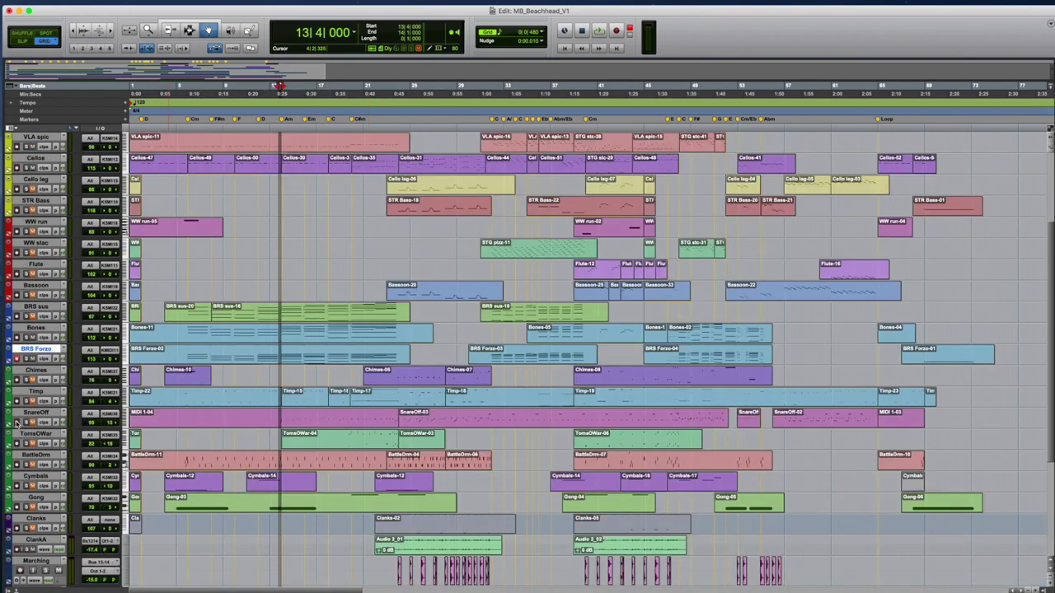
click(37, 413)
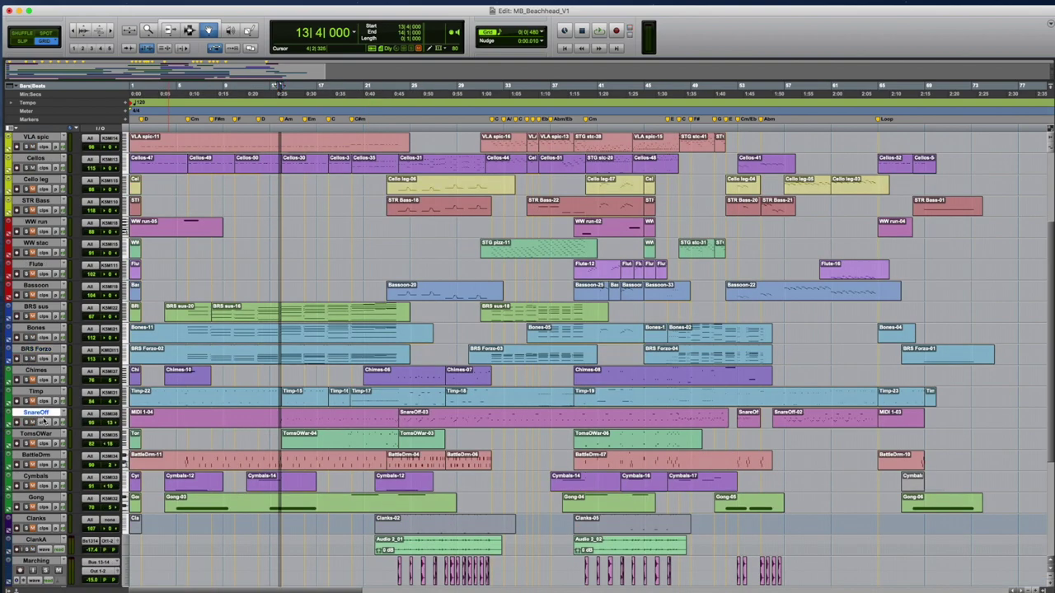
- Open the K5 Percussion Kontakt instance from the Mix window, and browse its library list past the CineBrass, CinePerc and True Strike libraries
key(super+equal)
click(591, 13)
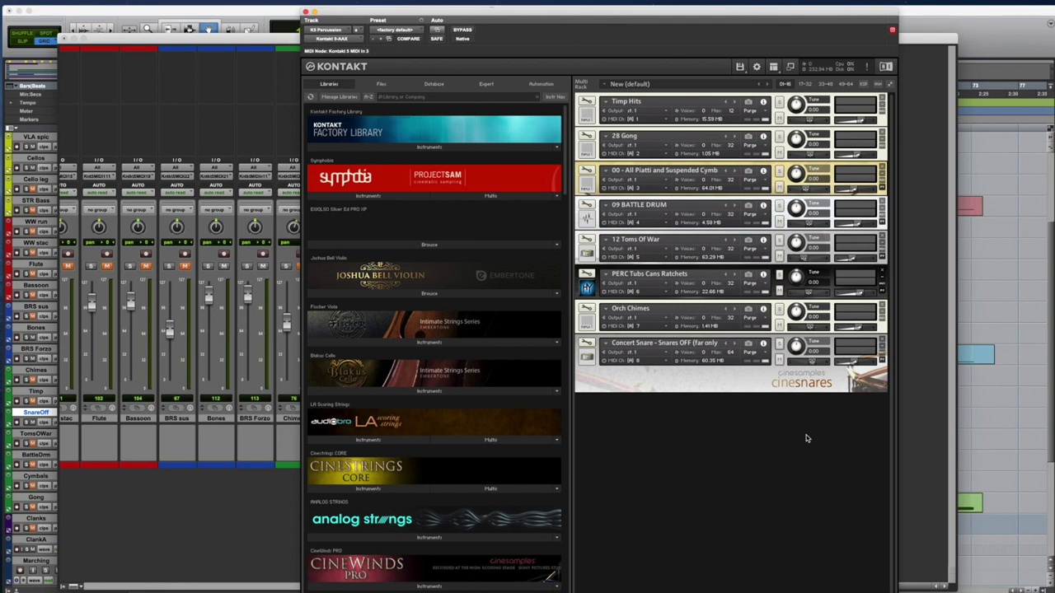
scroll(482, 333, down, 10)
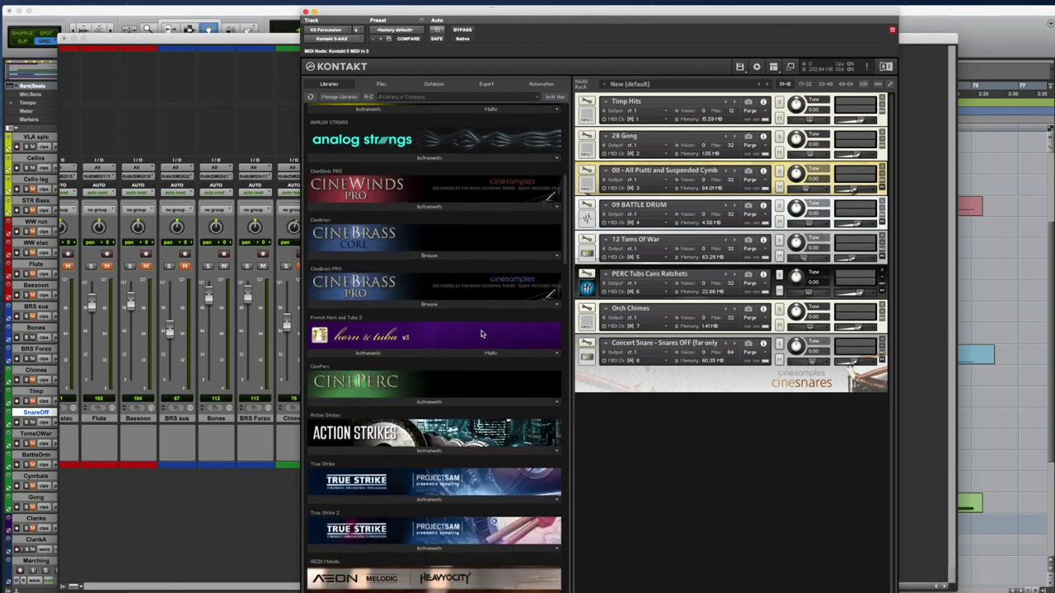
scroll(531, 249, down, 1)
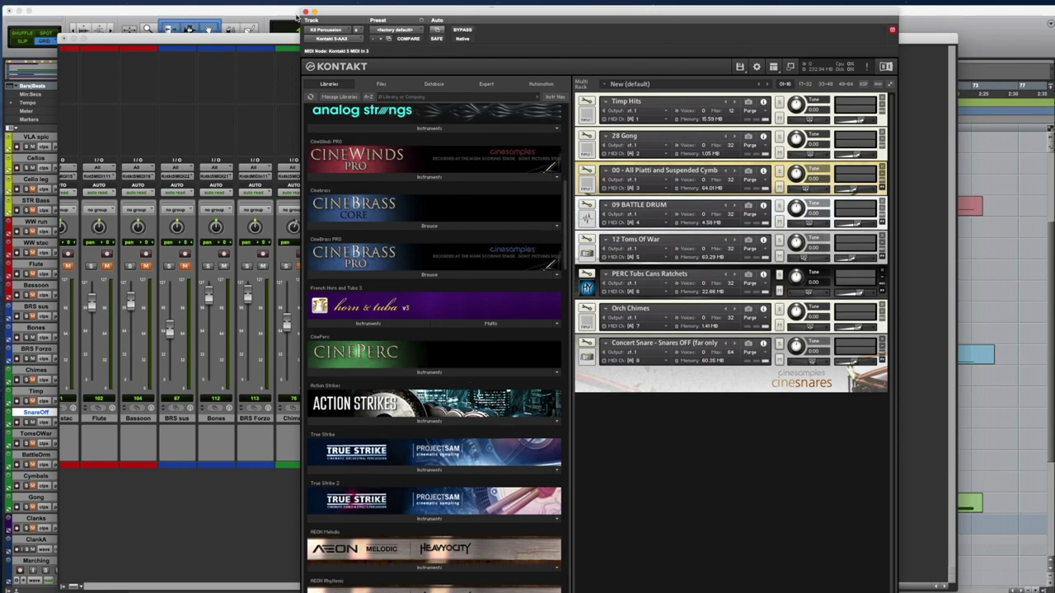
- Close the K5 Percussion Kontakt instance and return from the Mix window to the Edit window
click(305, 12)
click(83, 40)
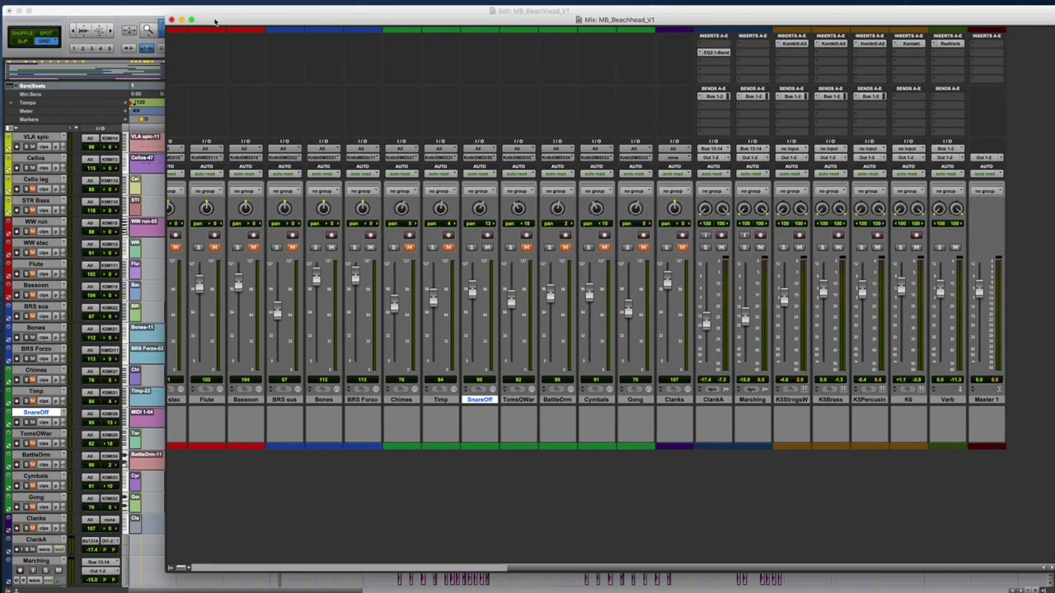
key(super+equal)
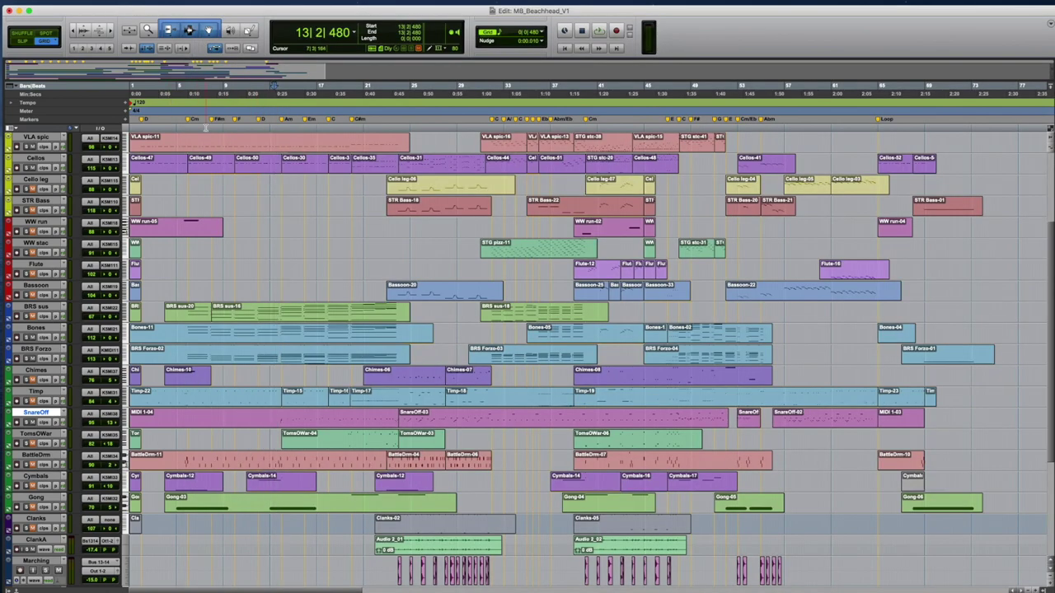
- Play the percussion parts from bar 13 beat 2 past bar 23, and stop playback
scroll(383, 213, up, 1)
key(space)
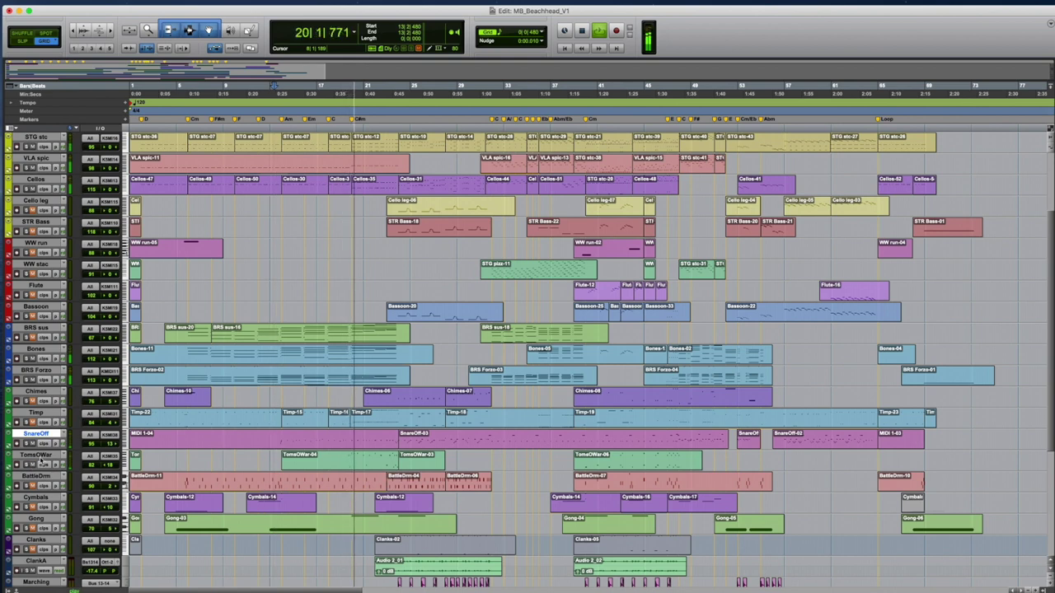
scroll(39, 461, down, 1)
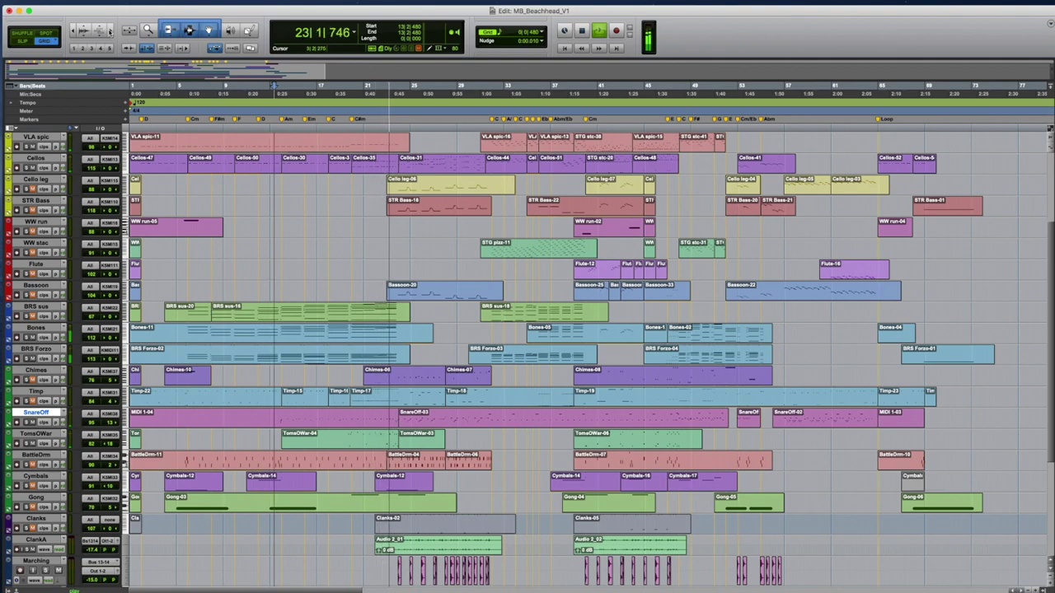
key(super+bracketright)
key(space)
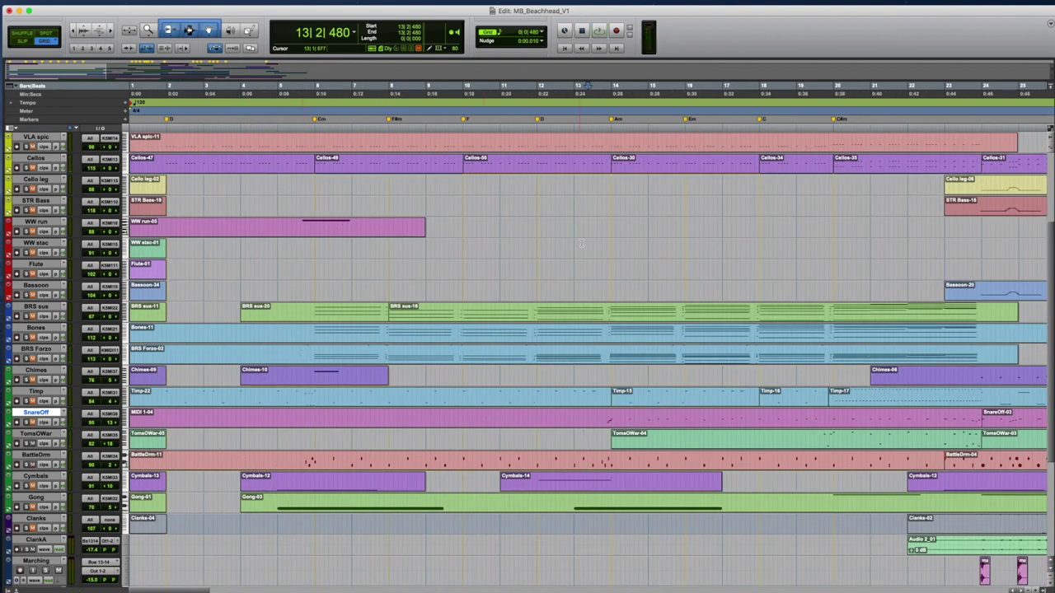
- Play the session from bar 13 beat 4, and select the BattleDrm track
key(space)
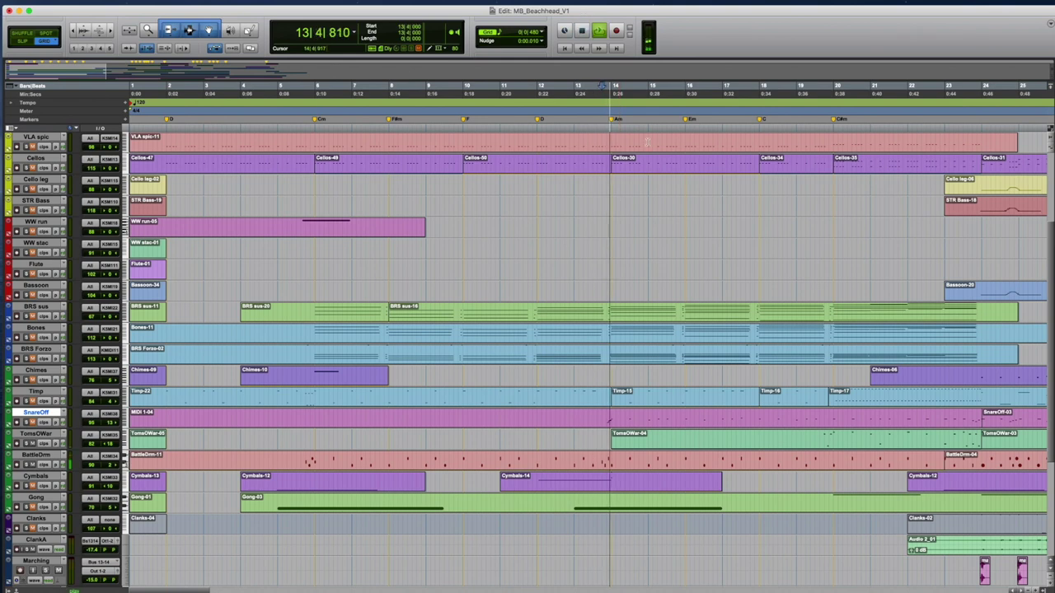
scroll(664, 330, right, 4)
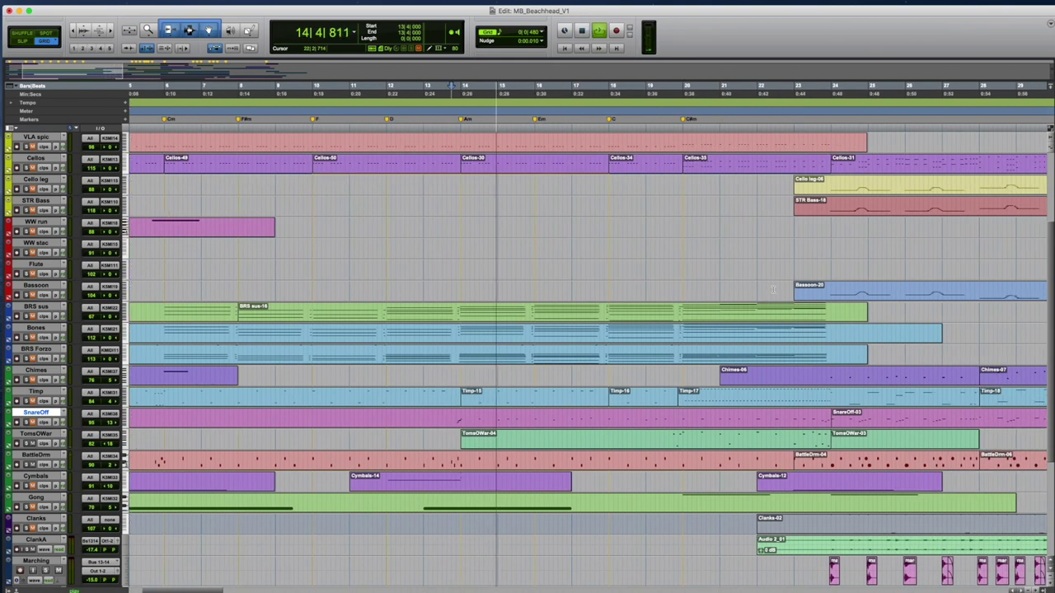
click(35, 455)
key(space)
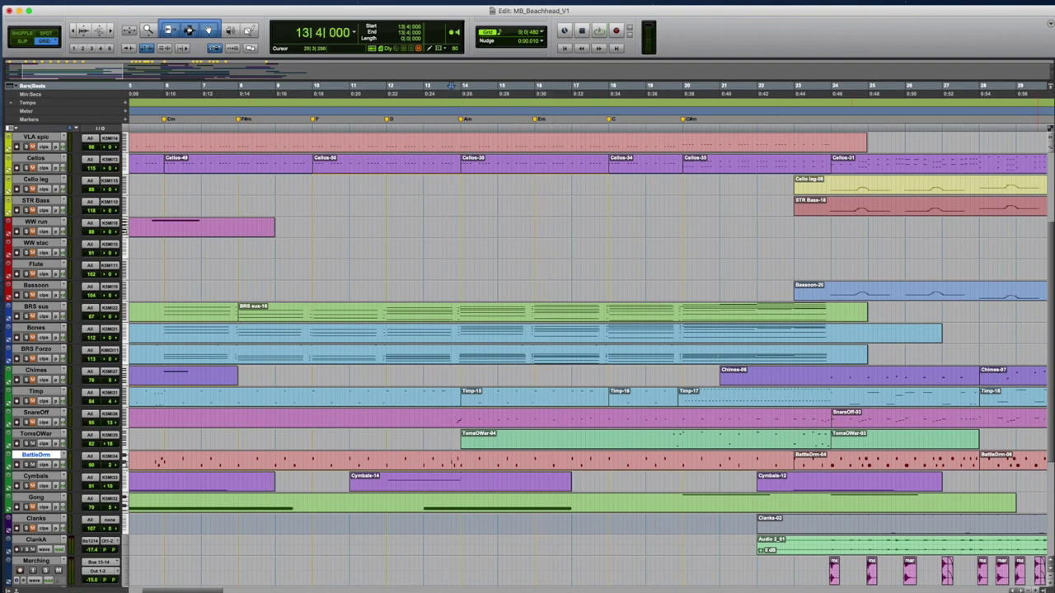
- Inspect the 12 Toms Of War and 09 Battle Drum patch controls in the K5 Percussion Kontakt instance, and close it and the Mix window
key(super+equal)
drag(940, 19, 922, 20)
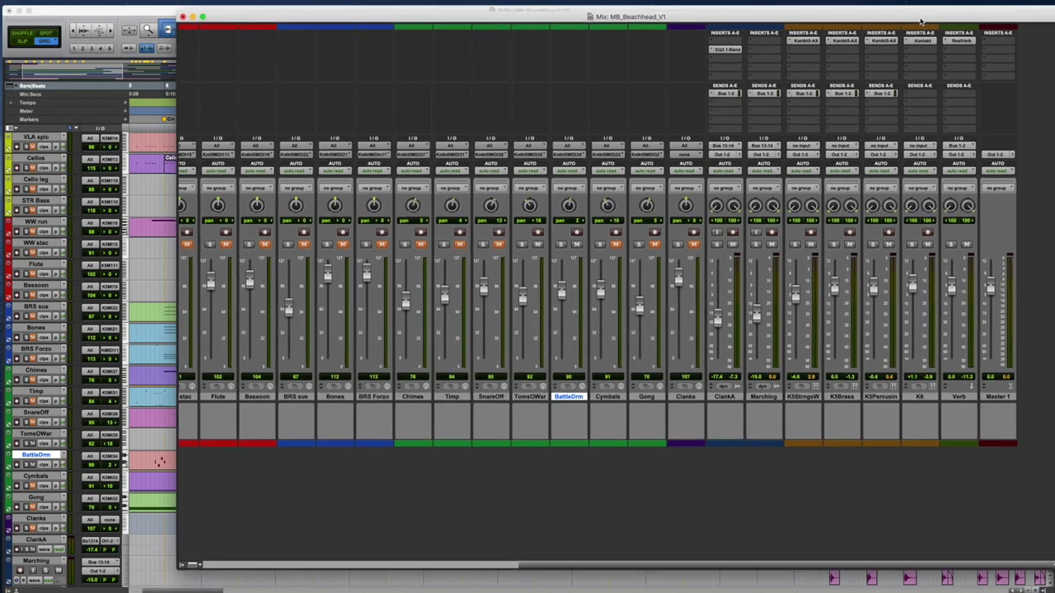
click(920, 38)
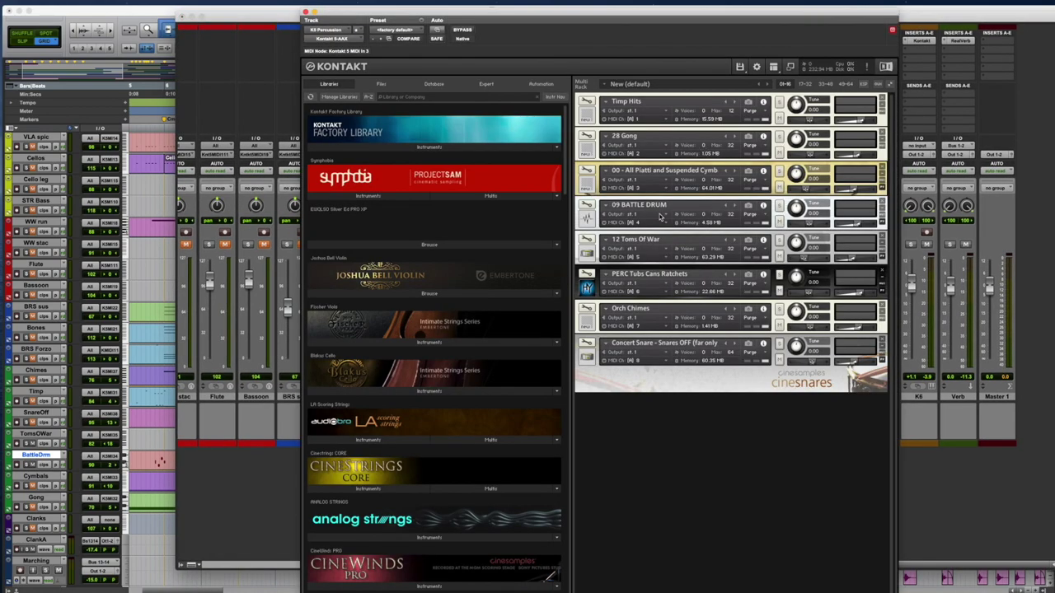
click(587, 253)
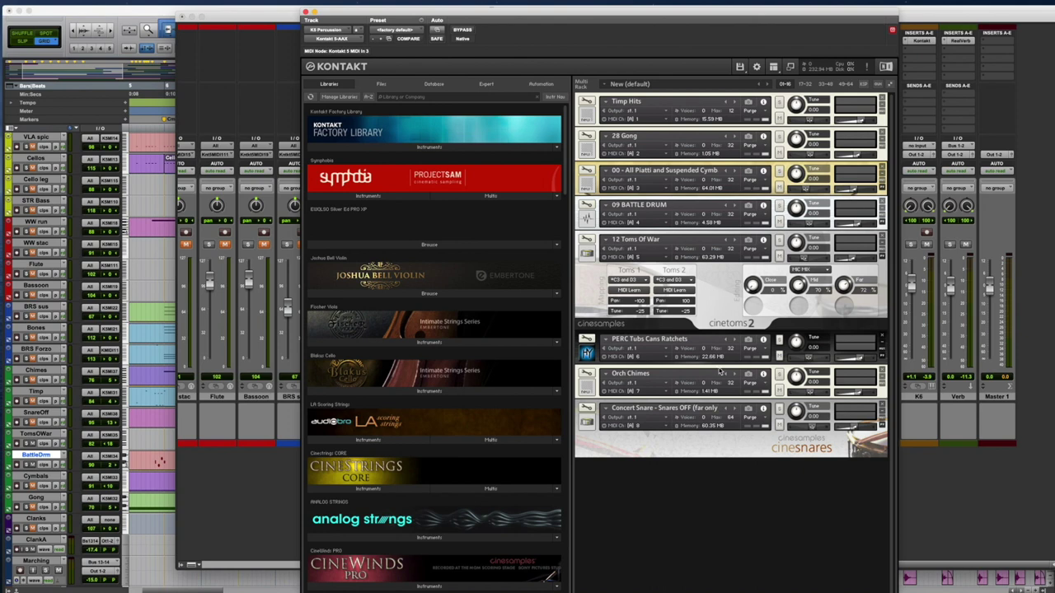
click(588, 220)
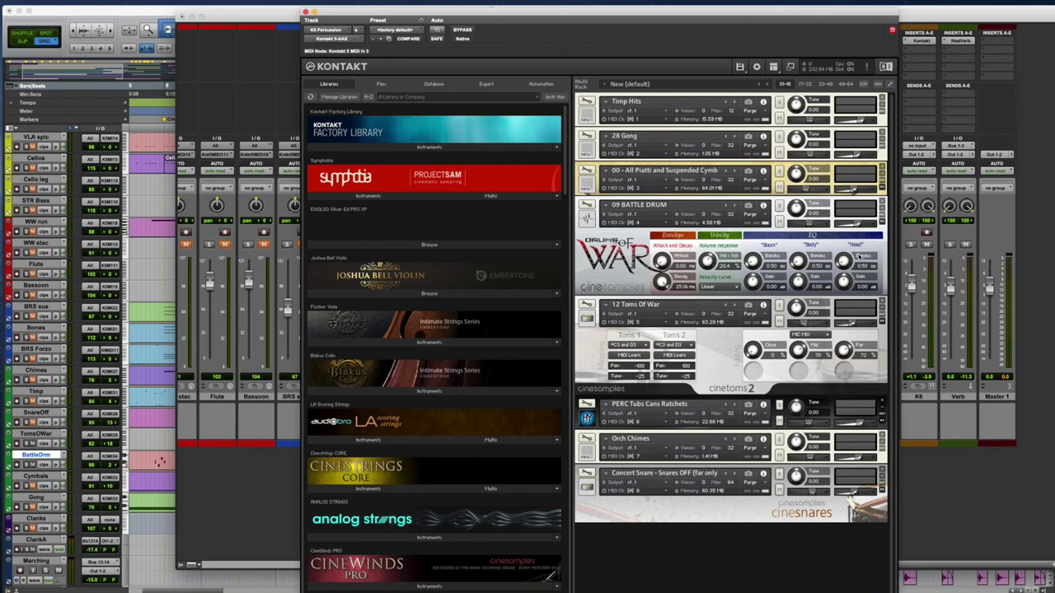
click(588, 219)
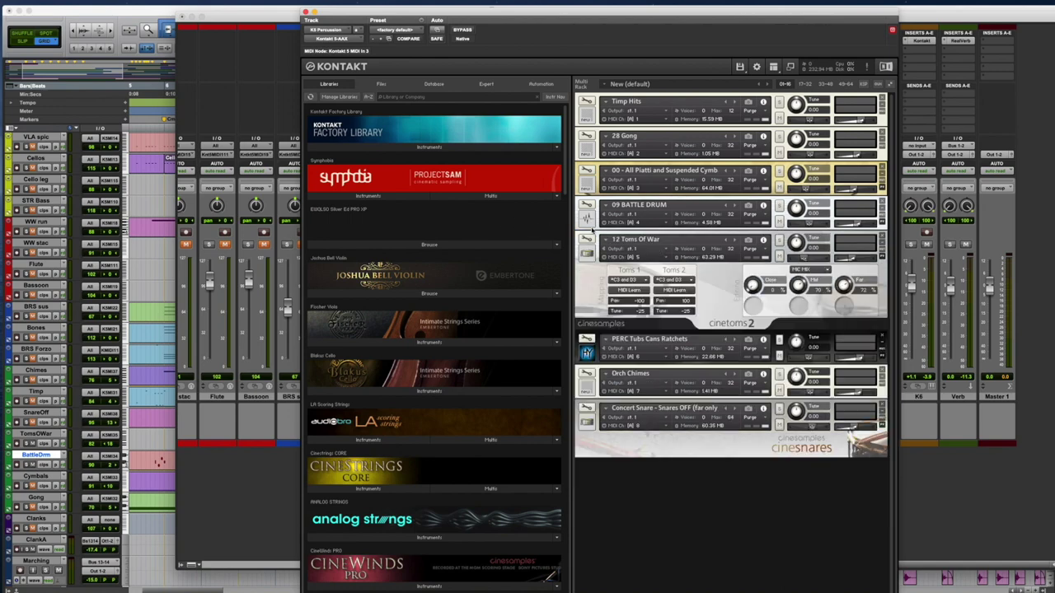
click(307, 12)
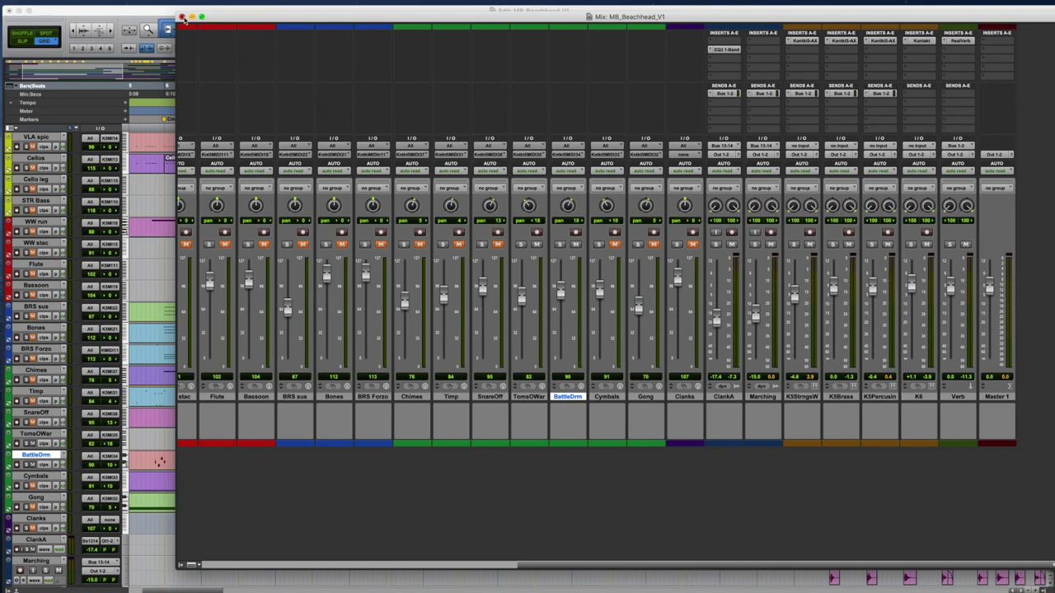
click(182, 17)
- Play the arrangement from bar 19 beat 4 past bar 26 and review the string and harp tracks
click(480, 130)
key(space)
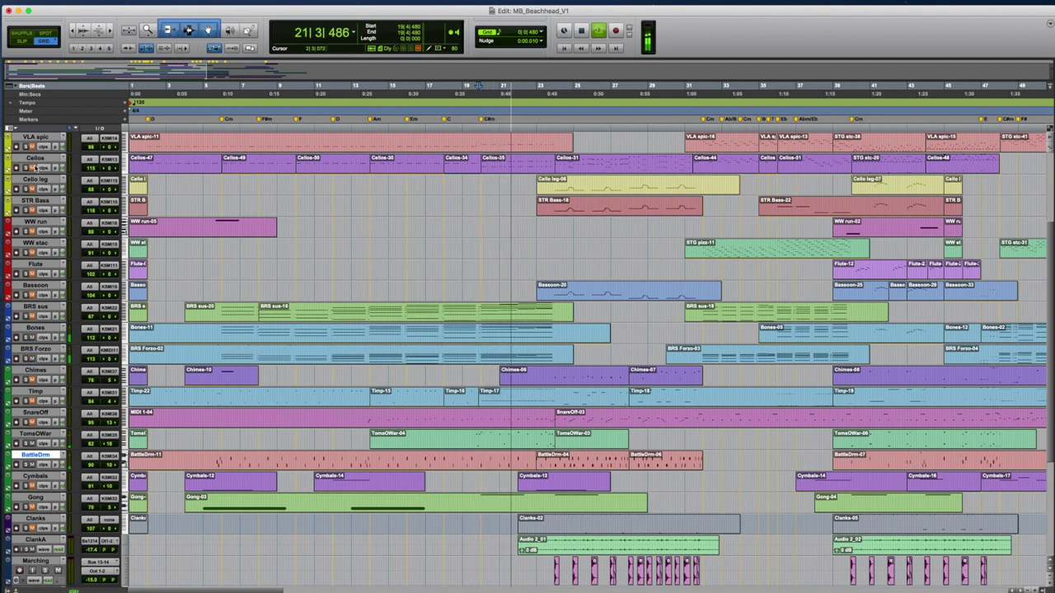
scroll(37, 216, up, 5)
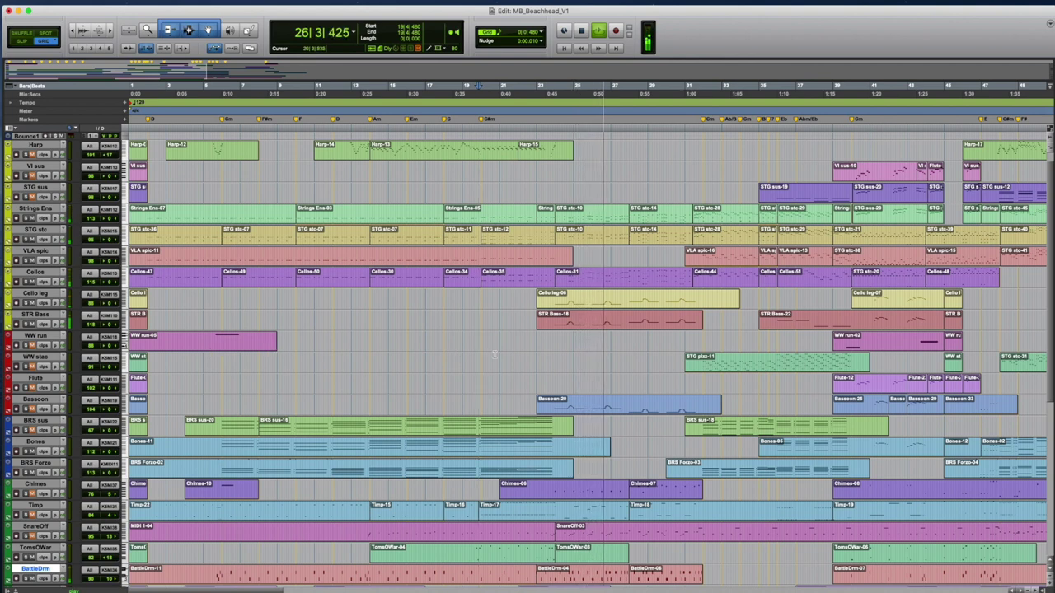
key(space)
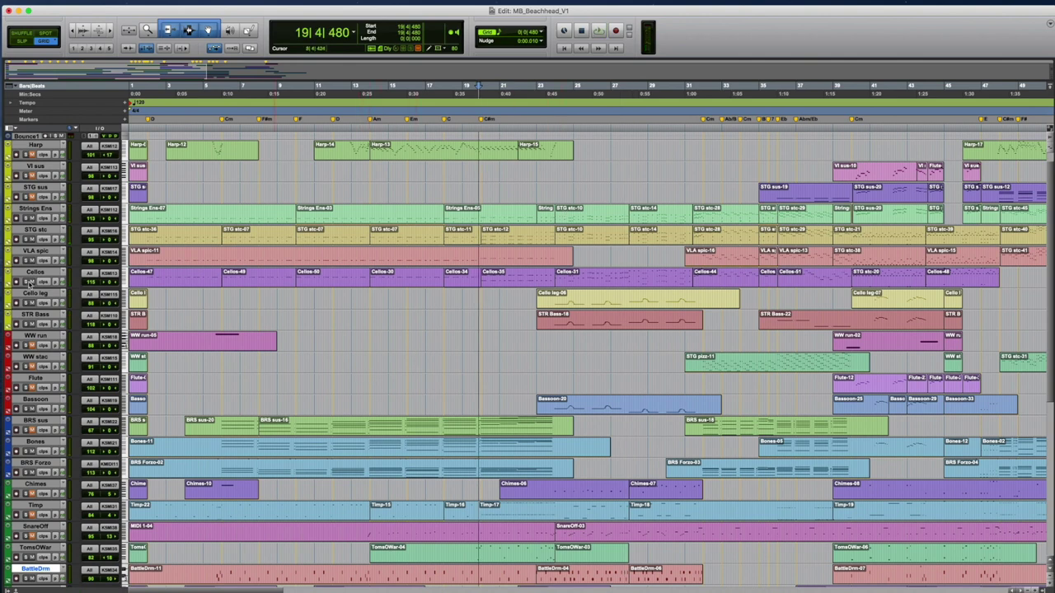
- Play the Bassoon, Cello leg and STR Bass line from bar 23 beat 3, starting it twice, and switch to the Grabber tool
click(549, 182)
key(space)
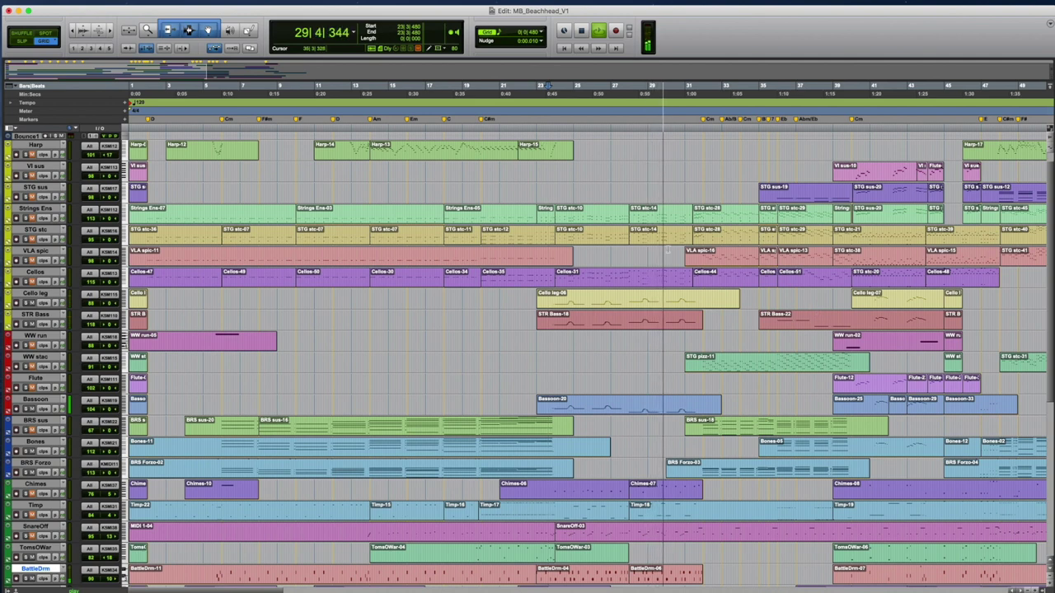
click(208, 30)
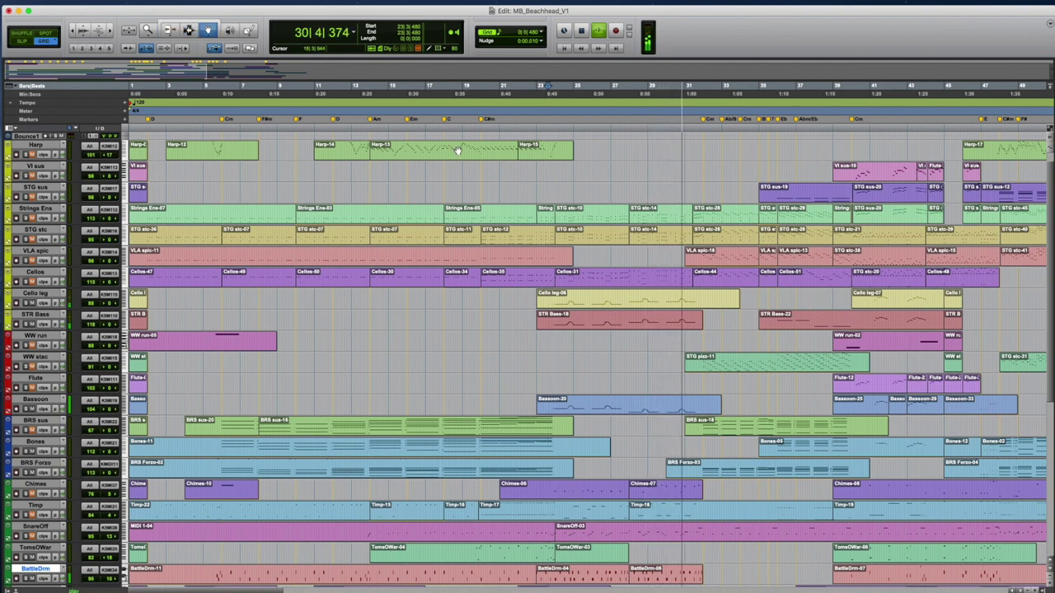
key(space)
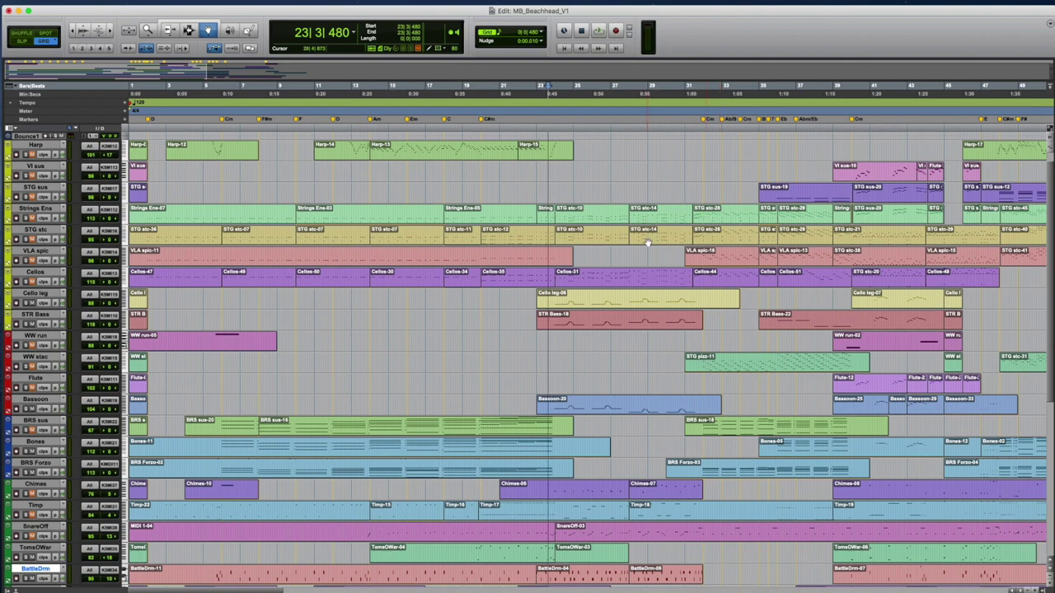
scroll(648, 244, down, 5)
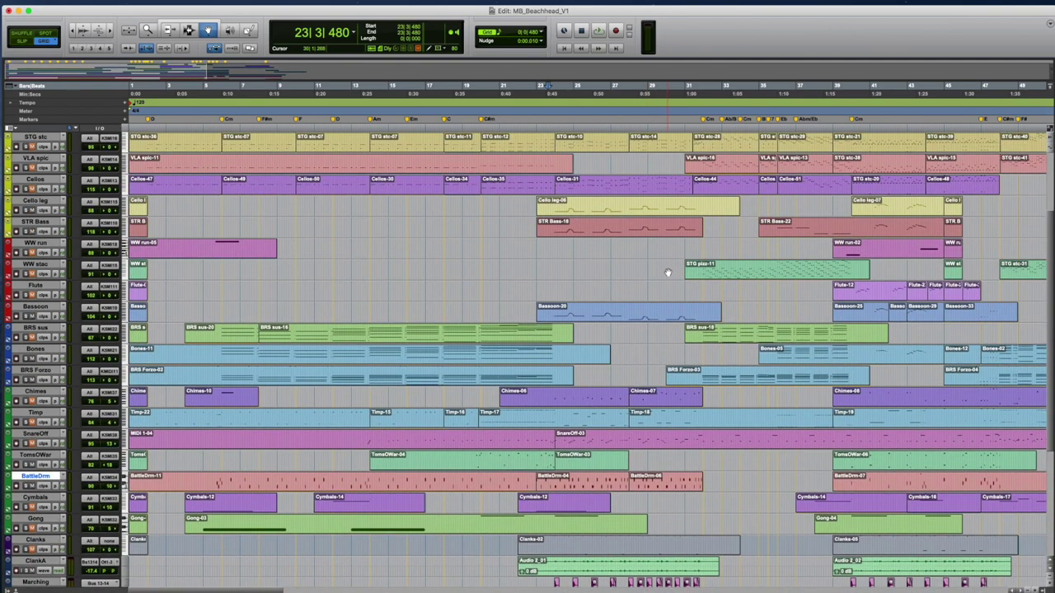
key(space)
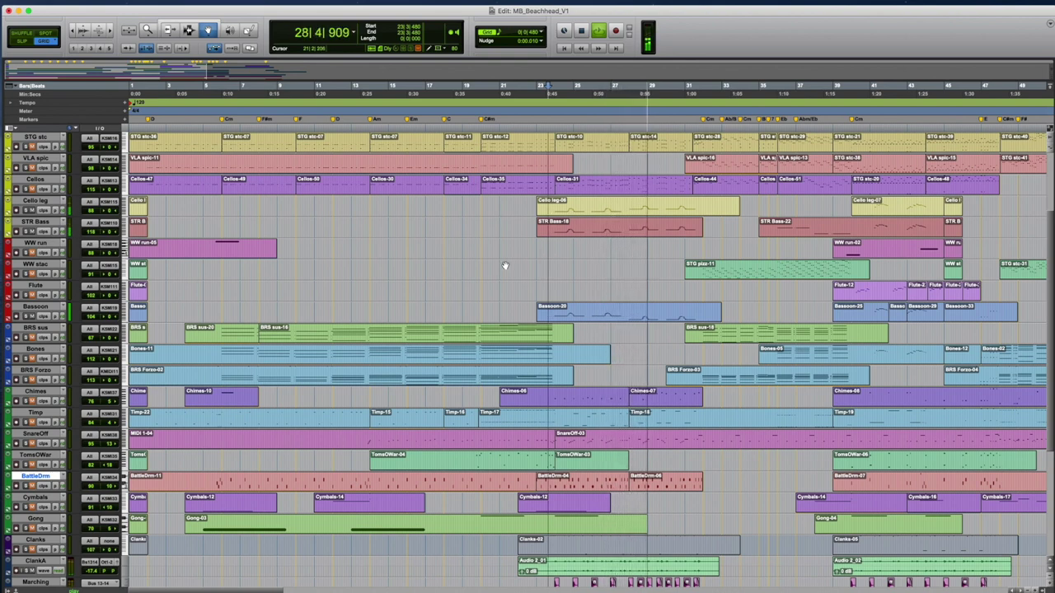
- Play the section starting at bar 31 beat 1 past bar 35, and stop playback
key(space)
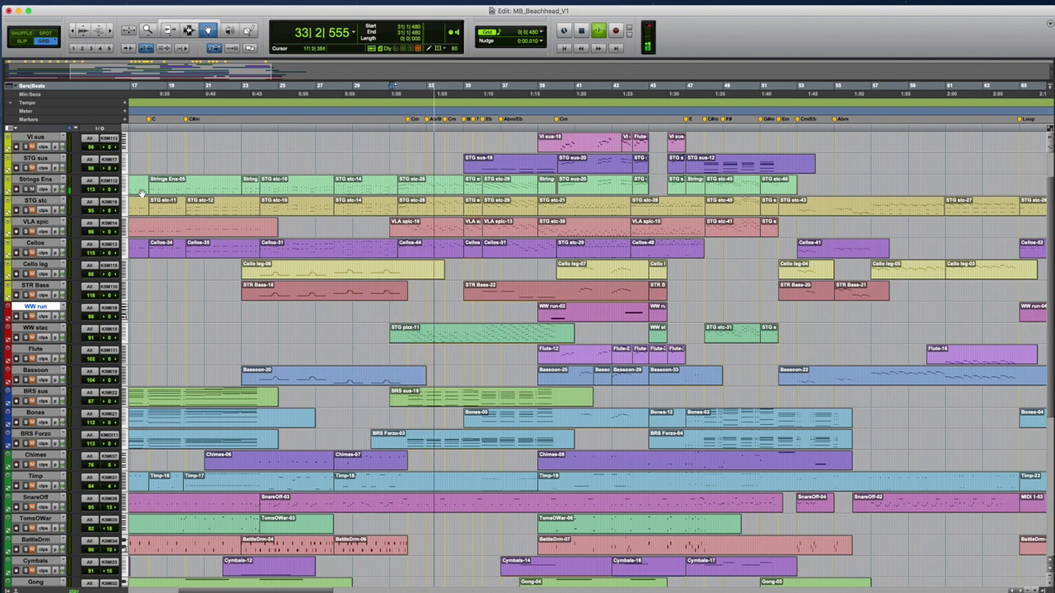
scroll(371, 150, right, 2)
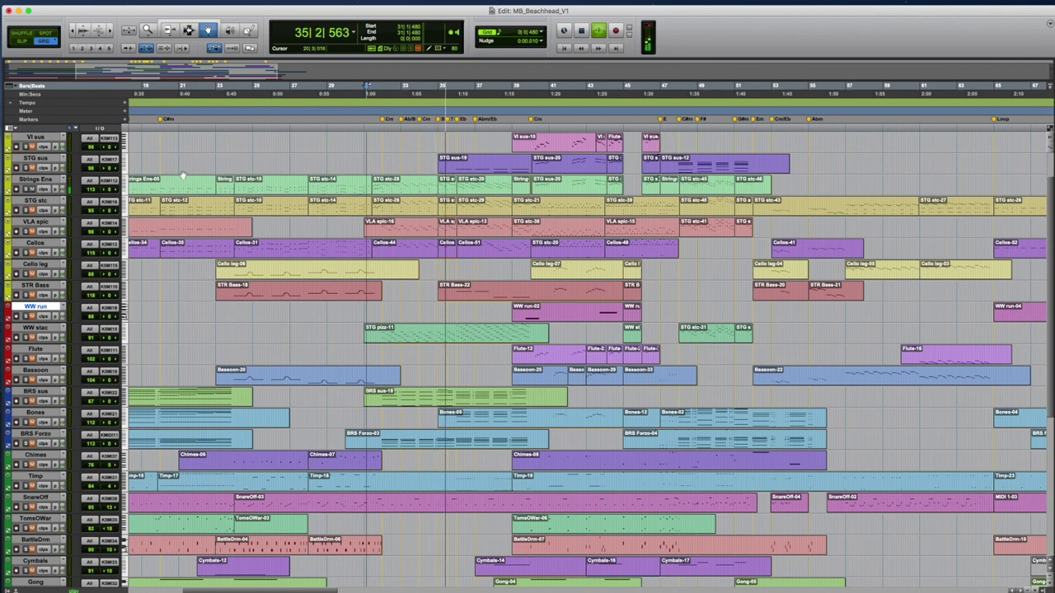
scroll(273, 157, left, 4)
key(space)
scroll(286, 202, up, 2)
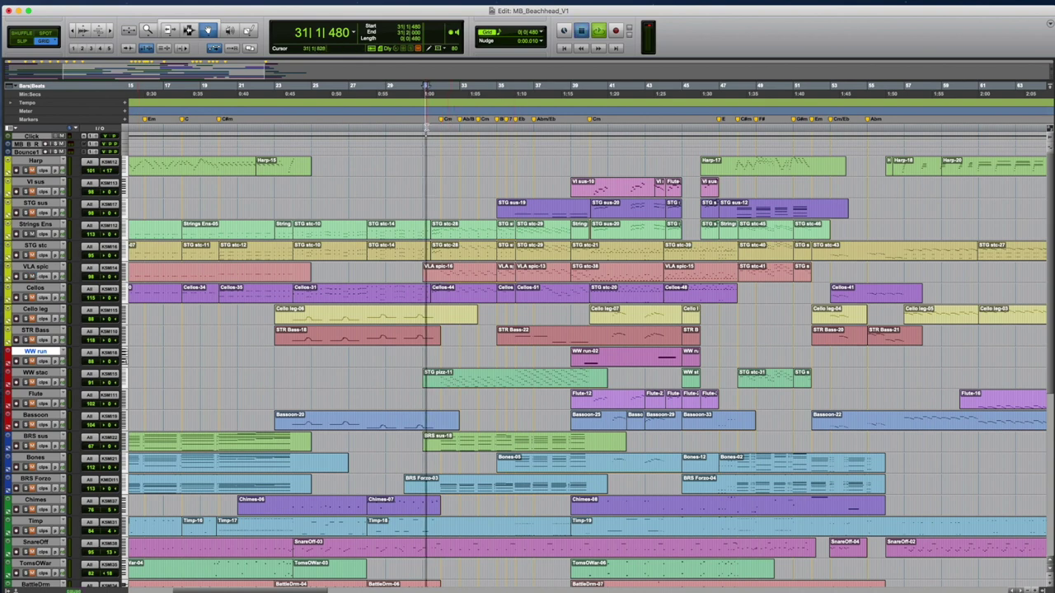
- Play from bar 31 beat 2 at a closer horizontal zoom, and select the STG sus track
key(space)
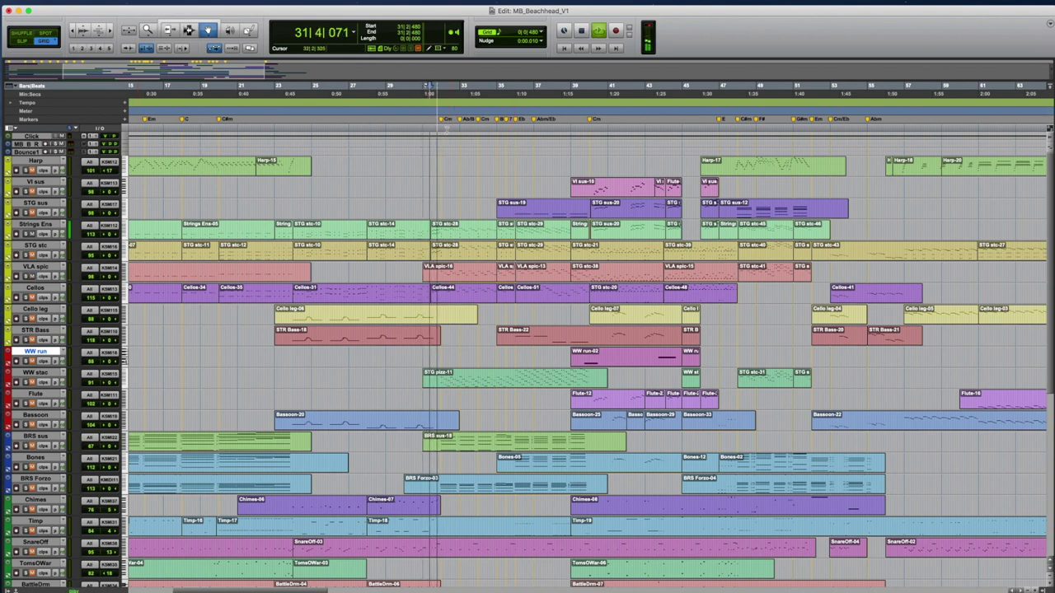
click(110, 30)
scroll(918, 162, right, 5)
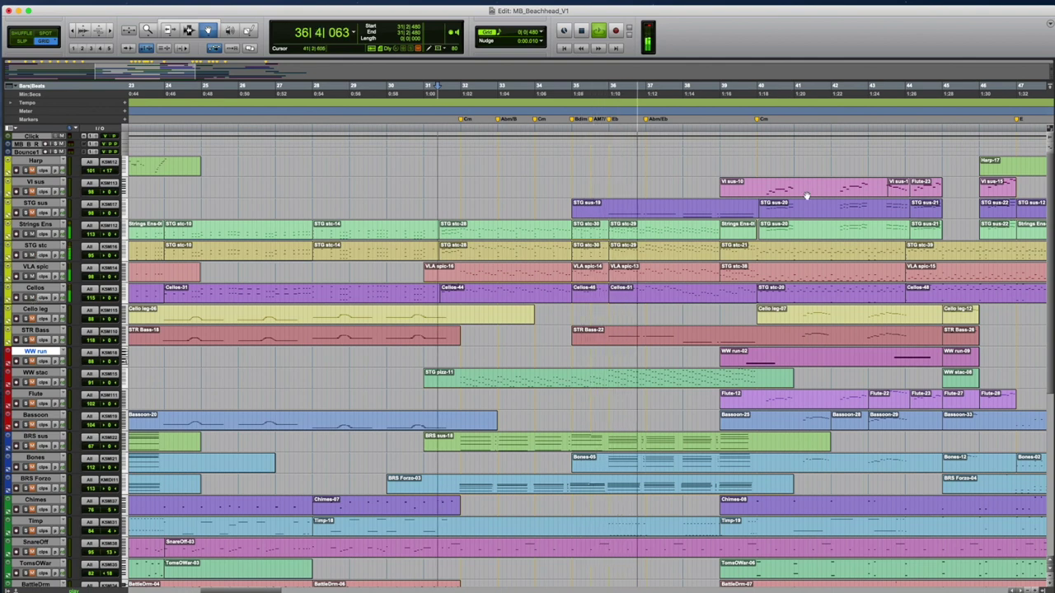
scroll(781, 192, right, 5)
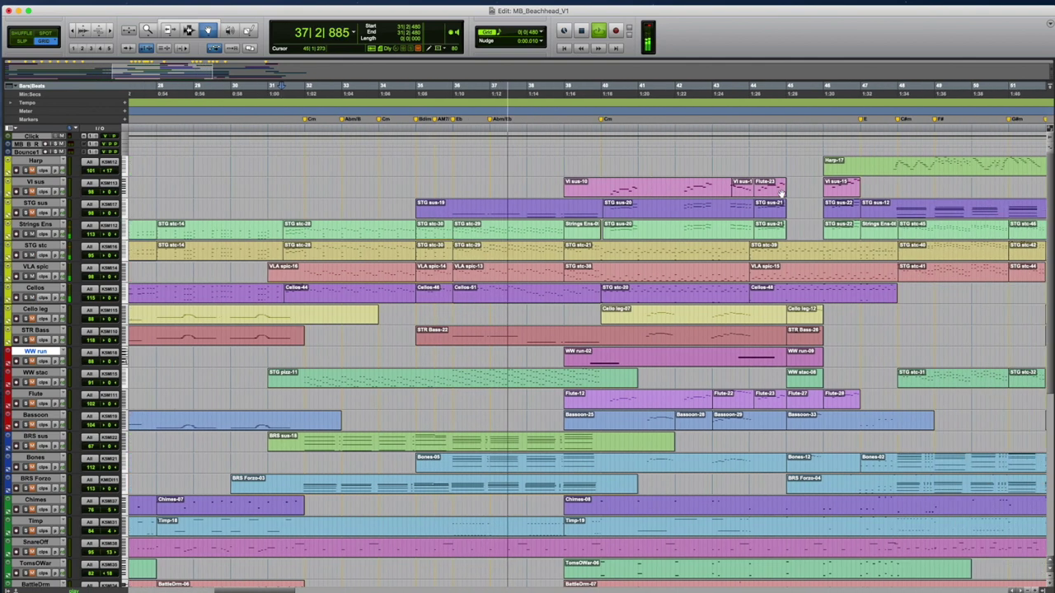
click(49, 203)
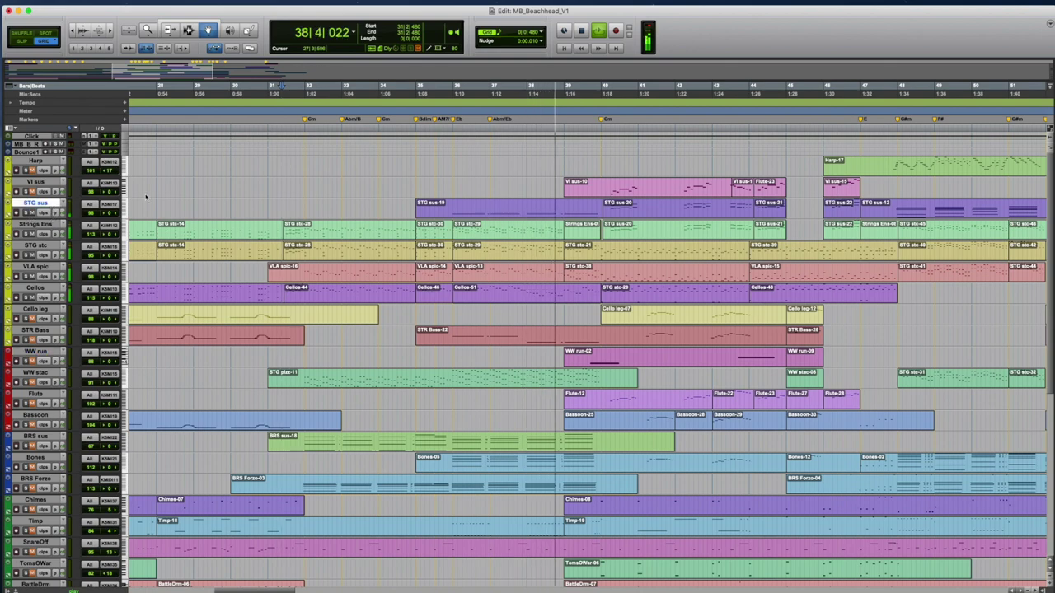
click(407, 181)
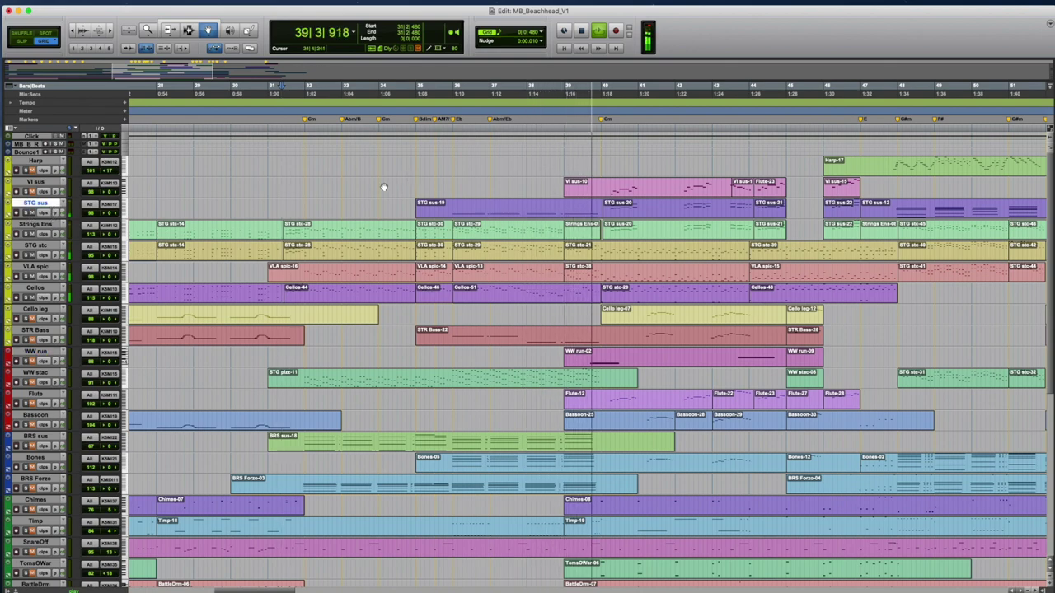
- Play the VI sus melody from bar 39 beat 4 past bar 46, and stop playback
scroll(244, 167, right, 6)
scroll(245, 168, down, 1)
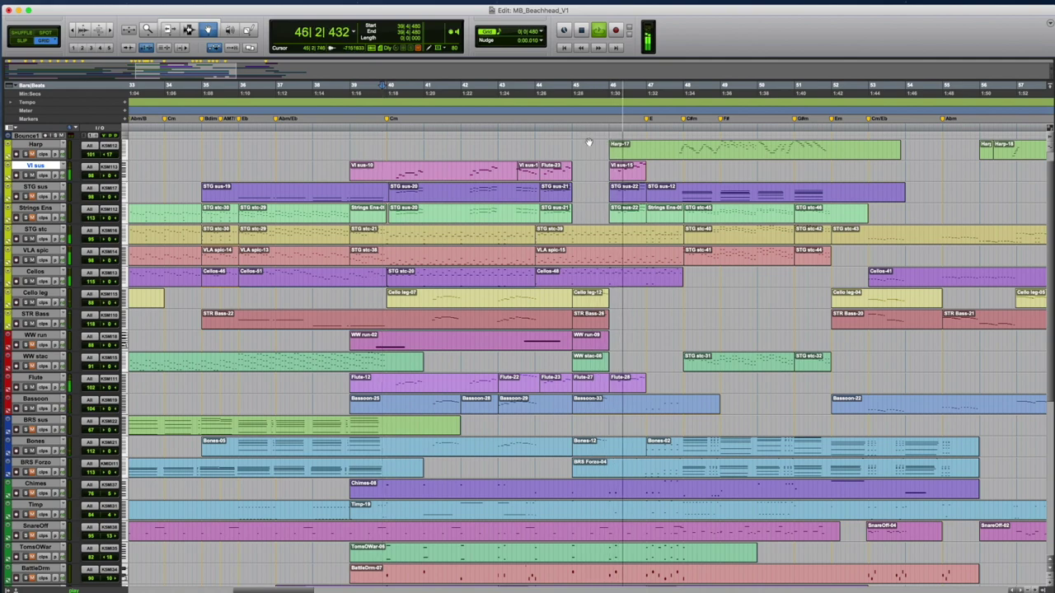
key(space)
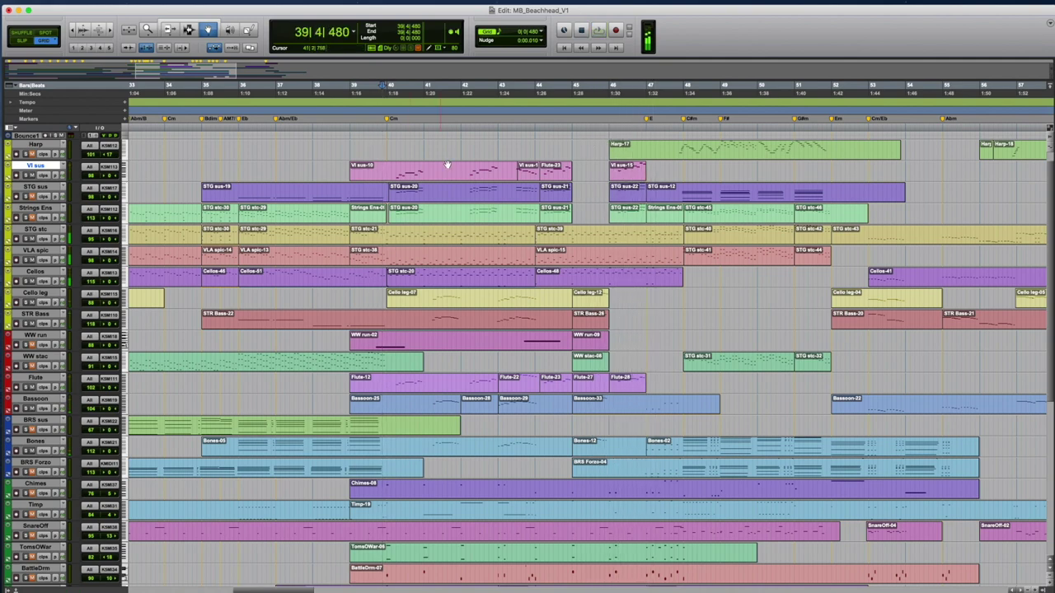
- Open the VI sus-10 clip in the MIDI Editor and position the editor window to show its notes through bar 44
double_click(457, 175)
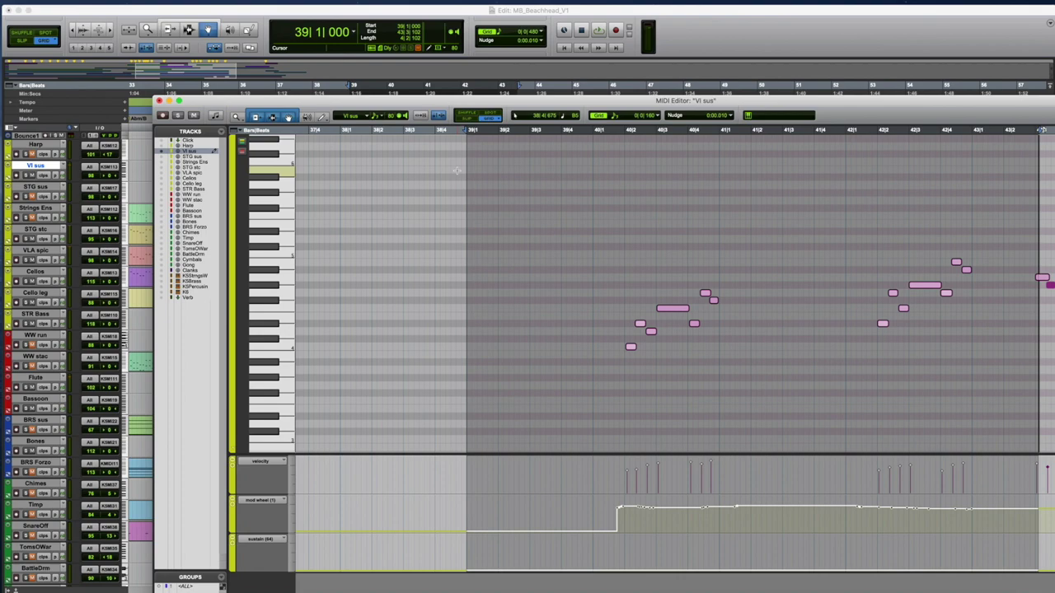
scroll(511, 231, right, 5)
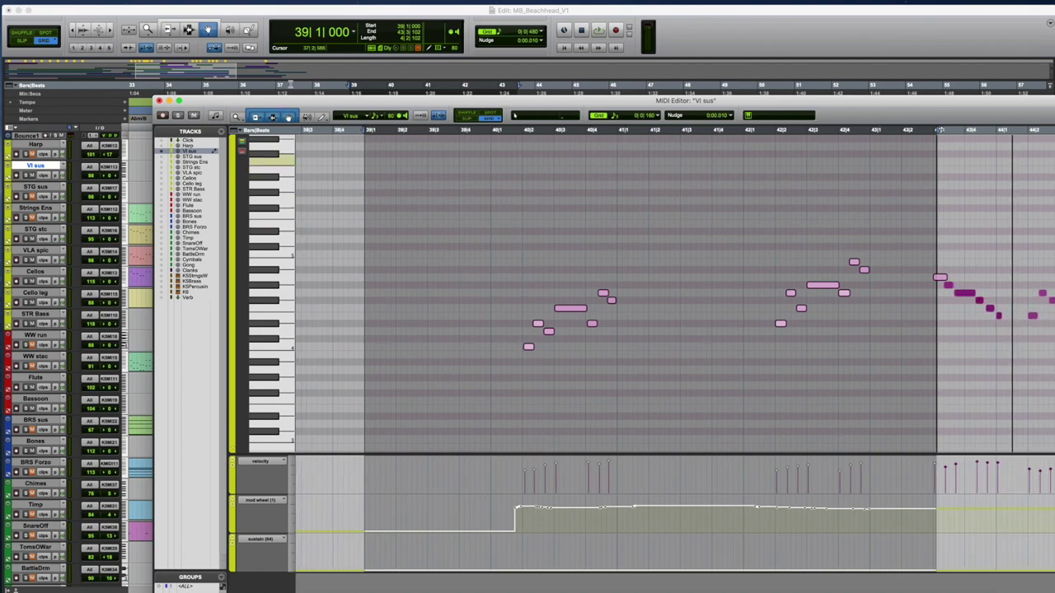
drag(312, 104, 179, 63)
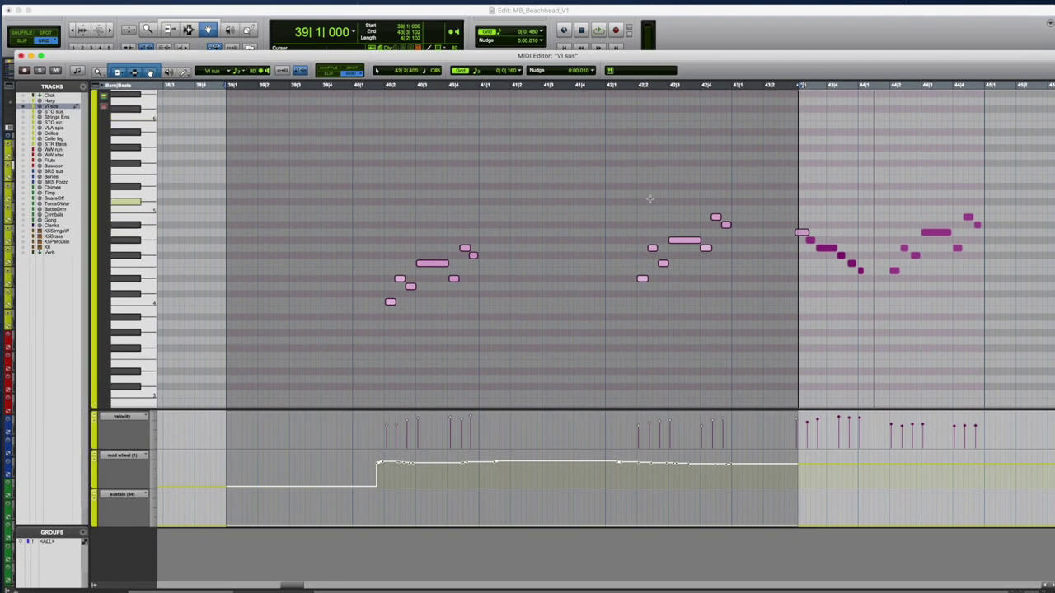
- Review the remaining VI sus notes past bar 44 in the MIDI Editor, and close the editor
scroll(650, 199, right, 5)
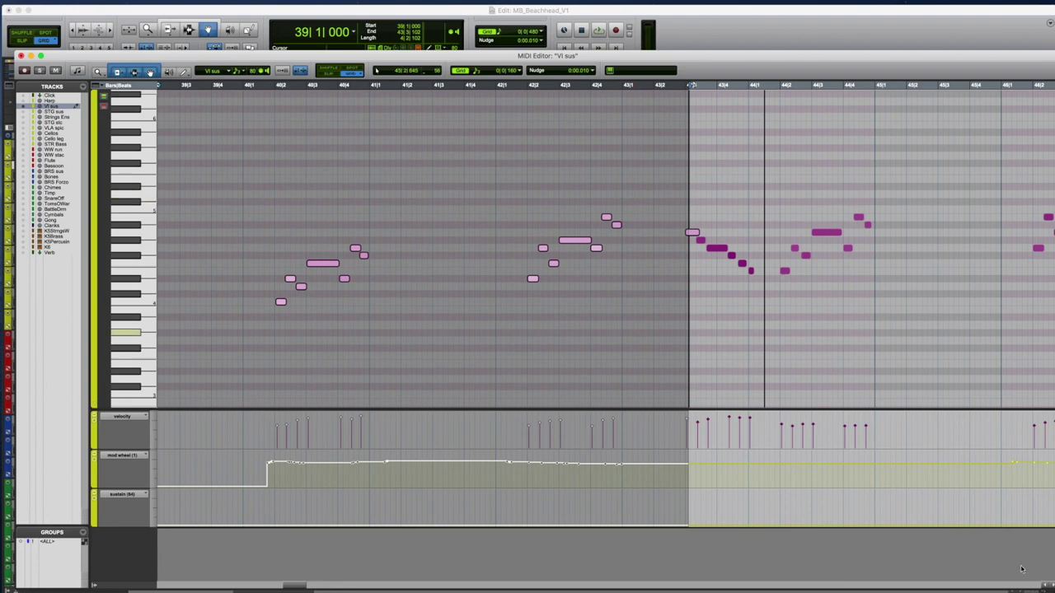
click(21, 56)
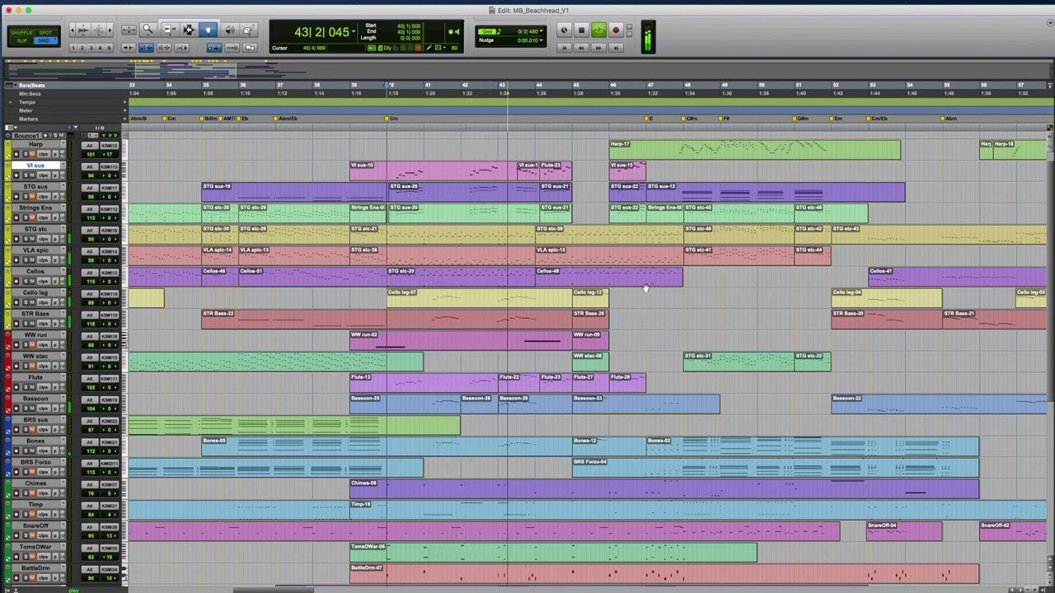
scroll(647, 288, right, 1)
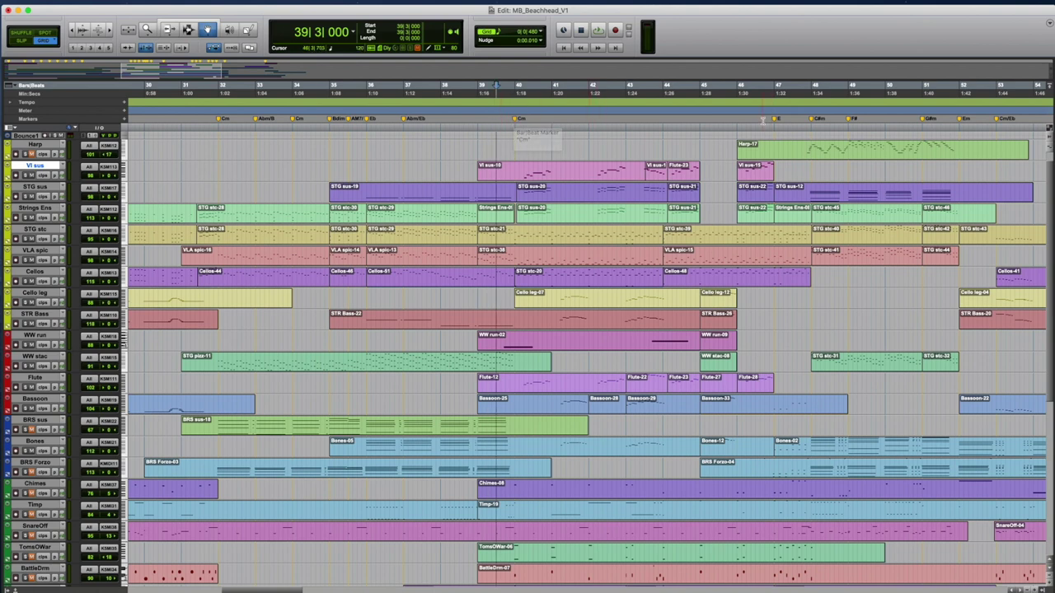
- Play the arrangement from bar 45 beat 1 past bar 51, and stop playback
click(697, 129)
key(space)
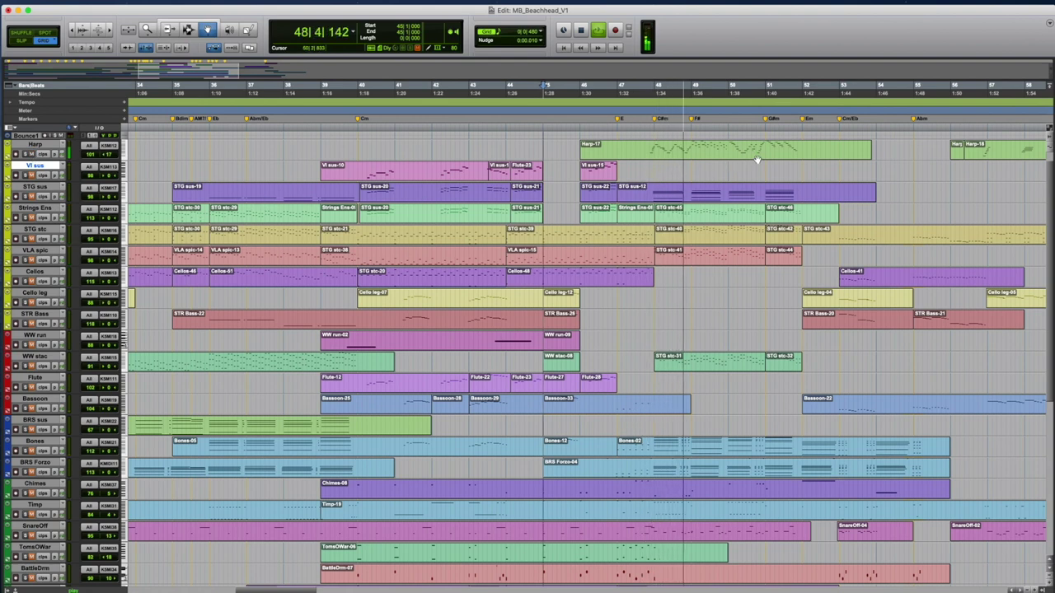
scroll(836, 137, right, 5)
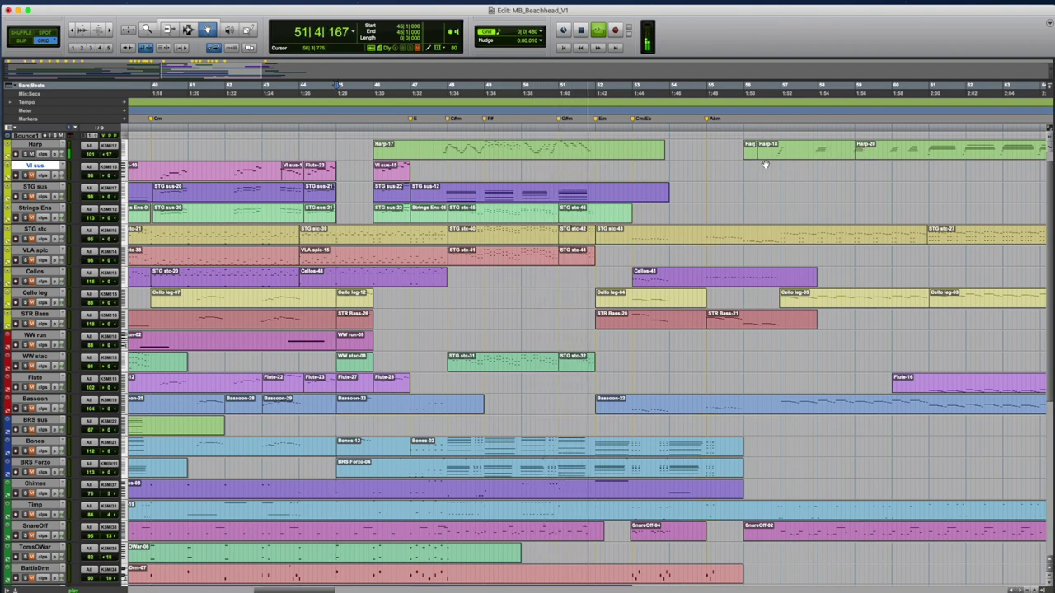
key(space)
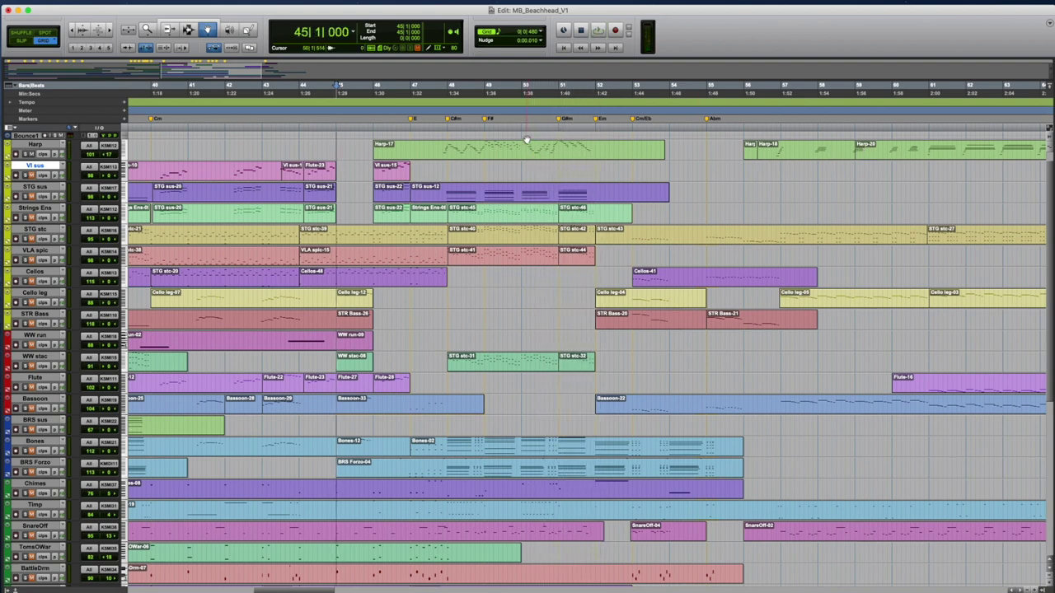
- Highlight bar 47 beat 4 to bar 53 across the tracks, and audition the passage from just before bar 48 past bar 50
scroll(493, 149, right, 2)
drag(415, 124, 609, 124)
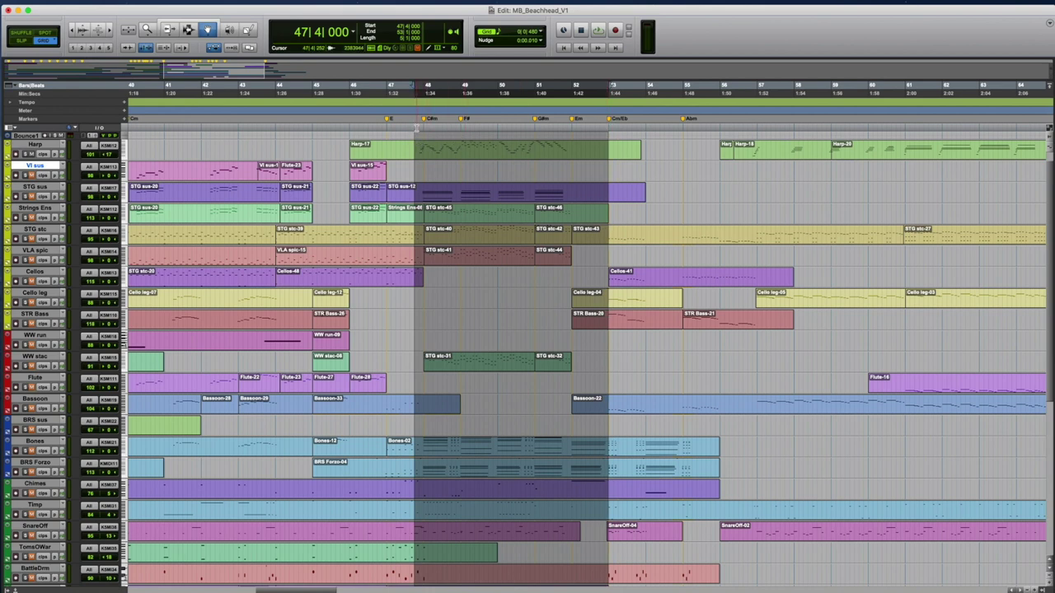
click(423, 124)
key(space)
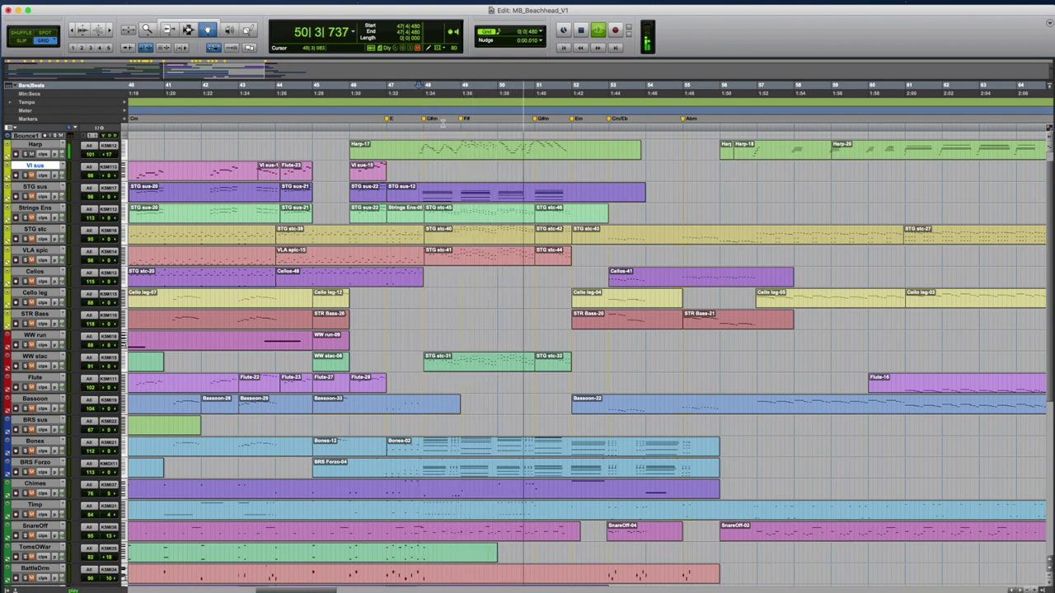
key(space)
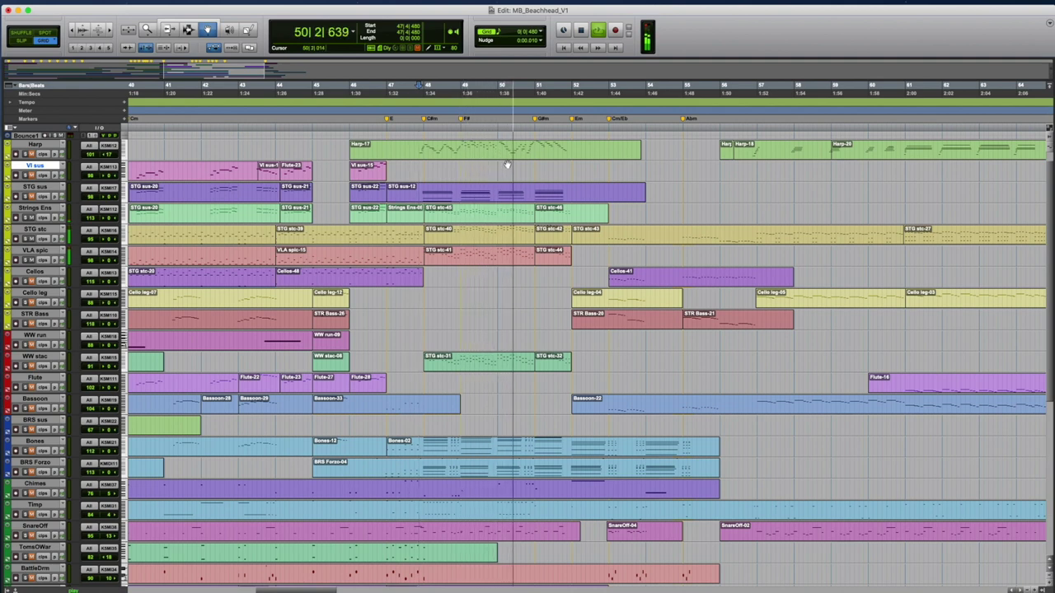
key(space)
- Replay the passage from 47|4|480 past bar 54, following the brass and string clips, and stop playback
click(413, 125)
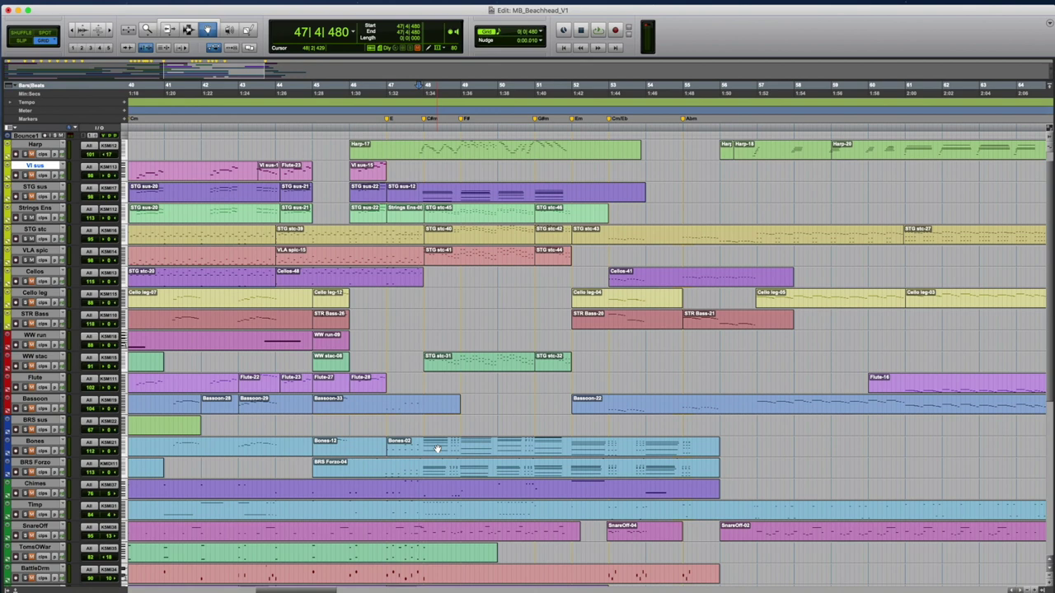
key(space)
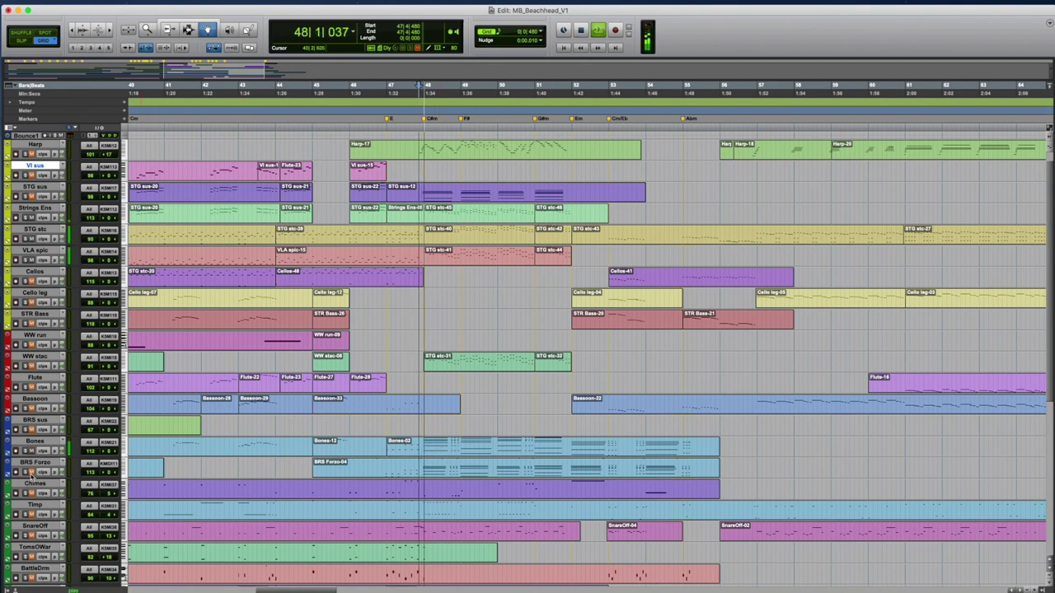
scroll(724, 435, right, 2)
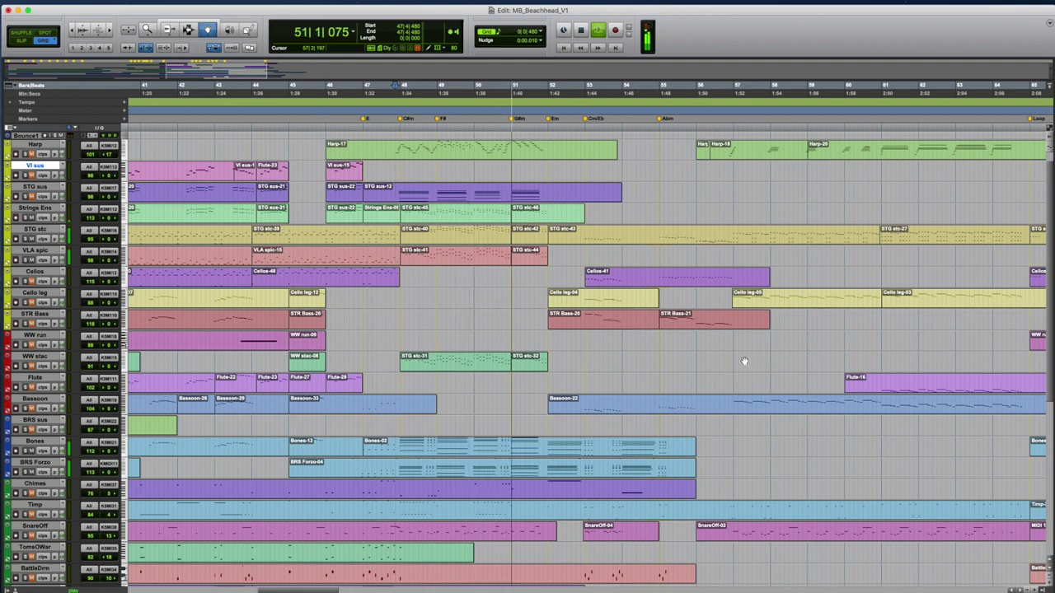
scroll(750, 360, left, 2)
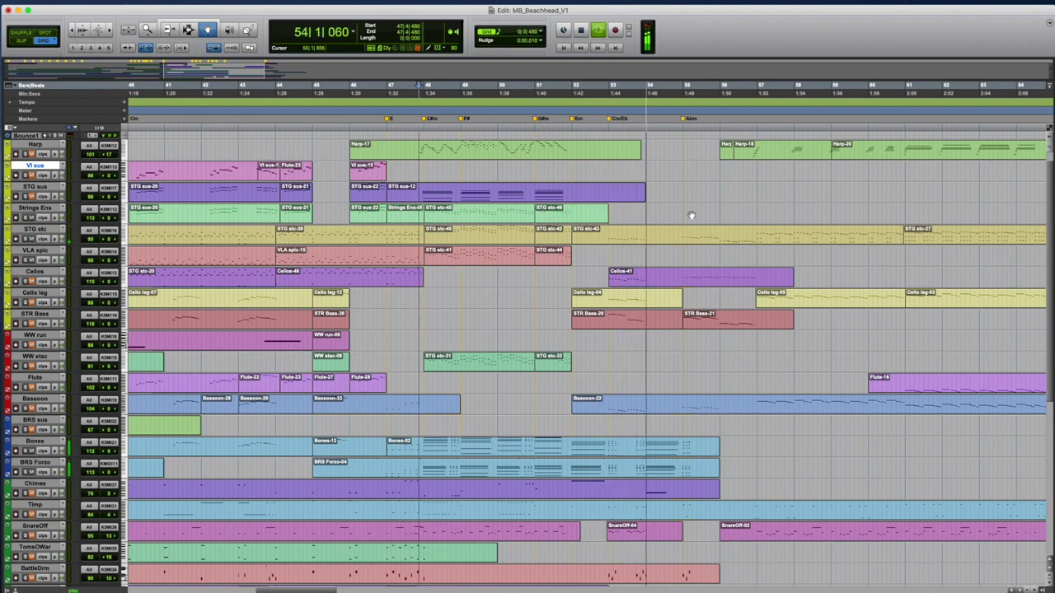
key(space)
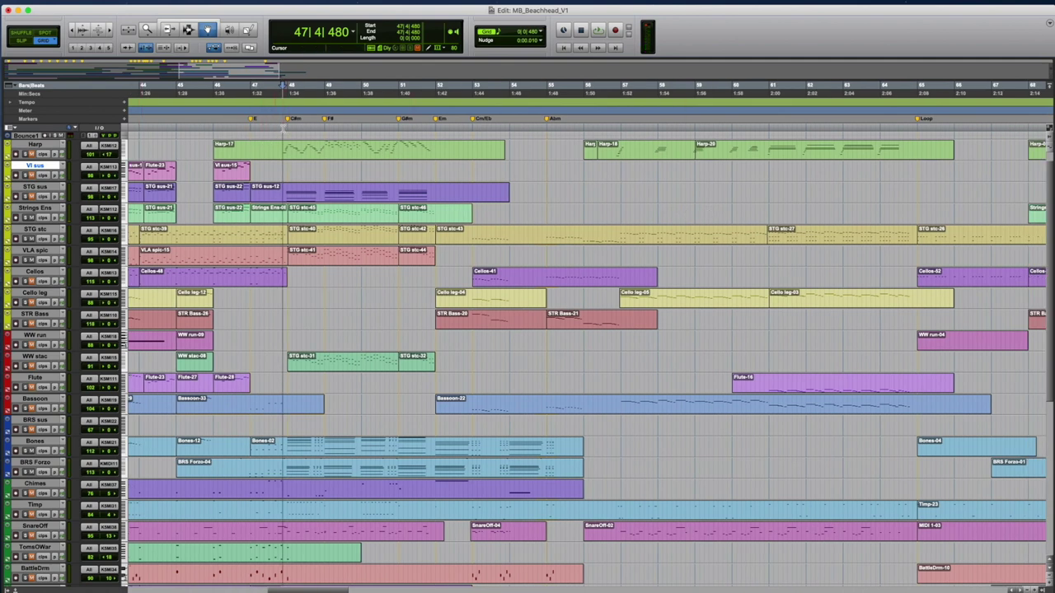
- Highlight 47|4|480 to bar 51 beat 4 across the tracks, and play from bar 51 beat 4 past bar 56
drag(283, 148, 430, 148)
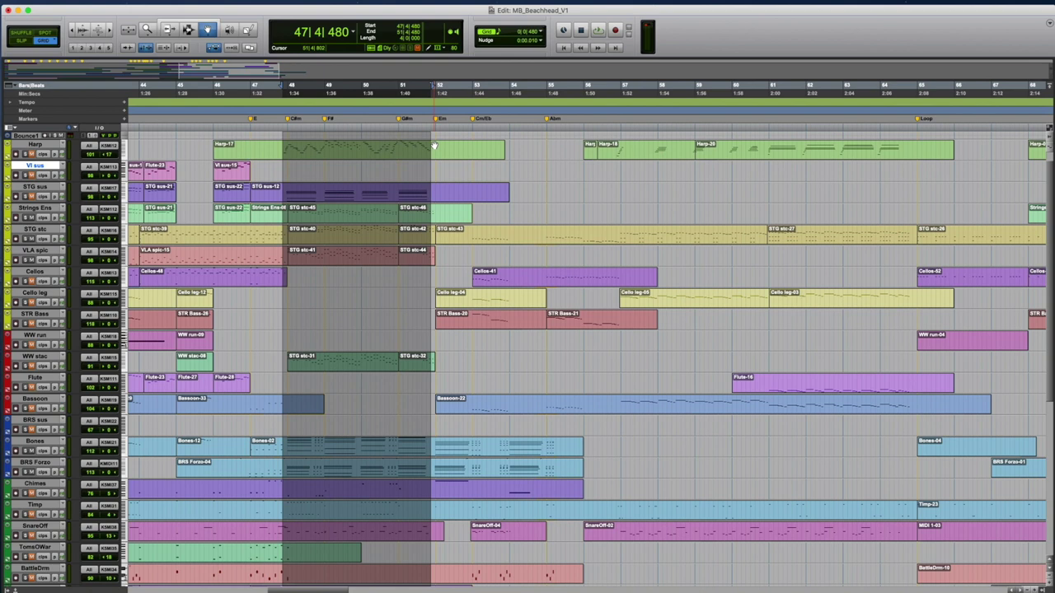
click(432, 147)
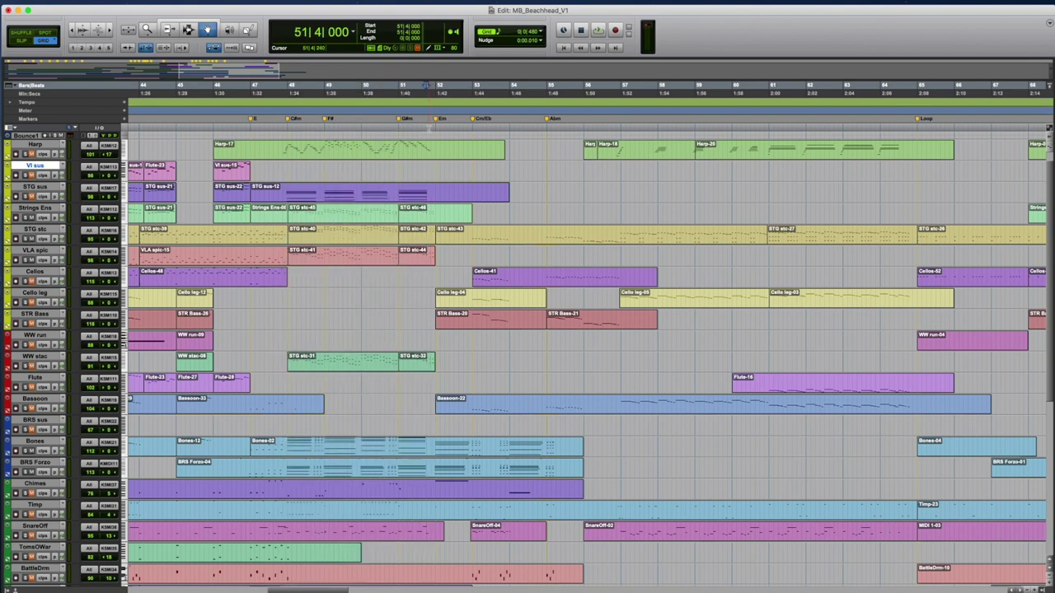
key(space)
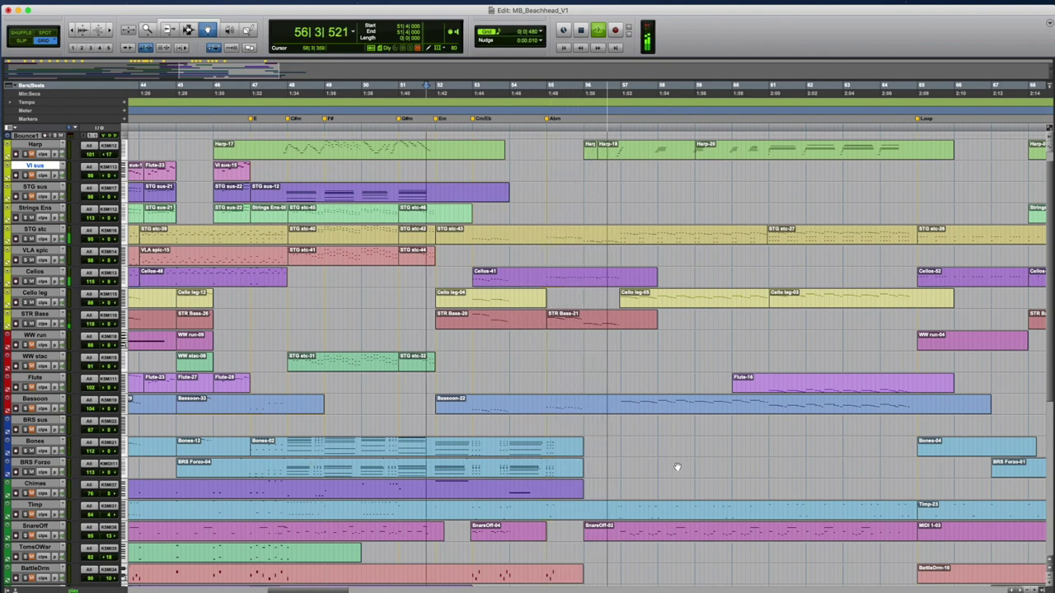
key(space)
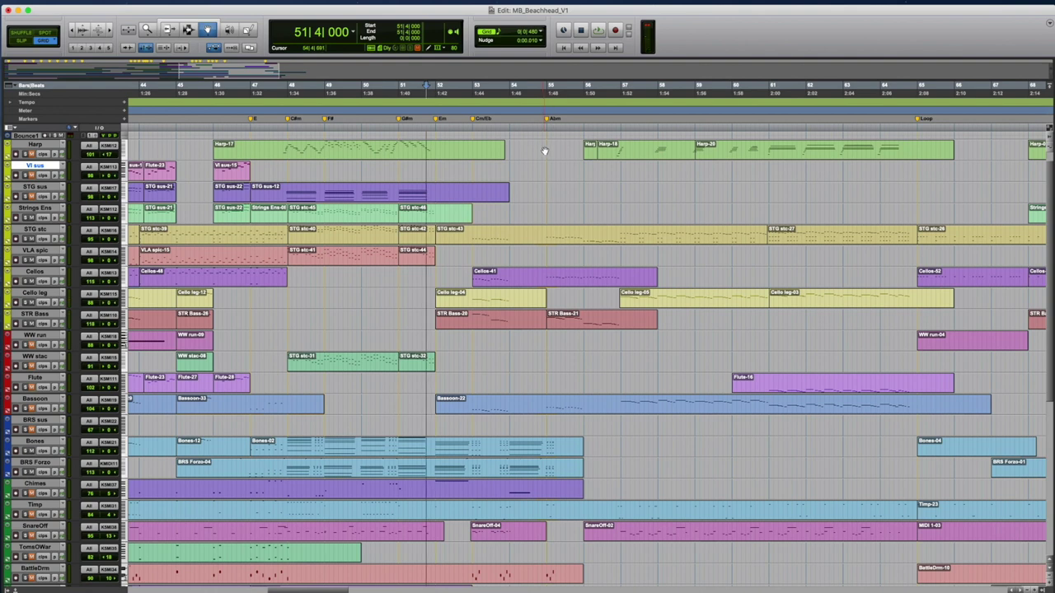
- Play the ending from bar 61 beat 1 past bar 69 while viewing the percussion and string tracks, and stop playback
click(468, 124)
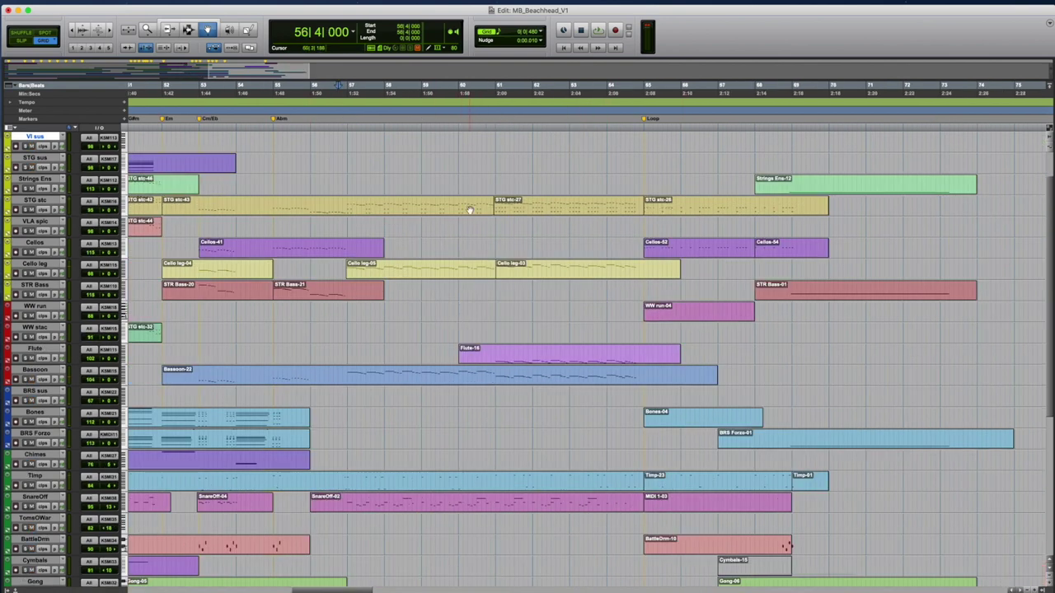
click(632, 186)
click(499, 87)
key(space)
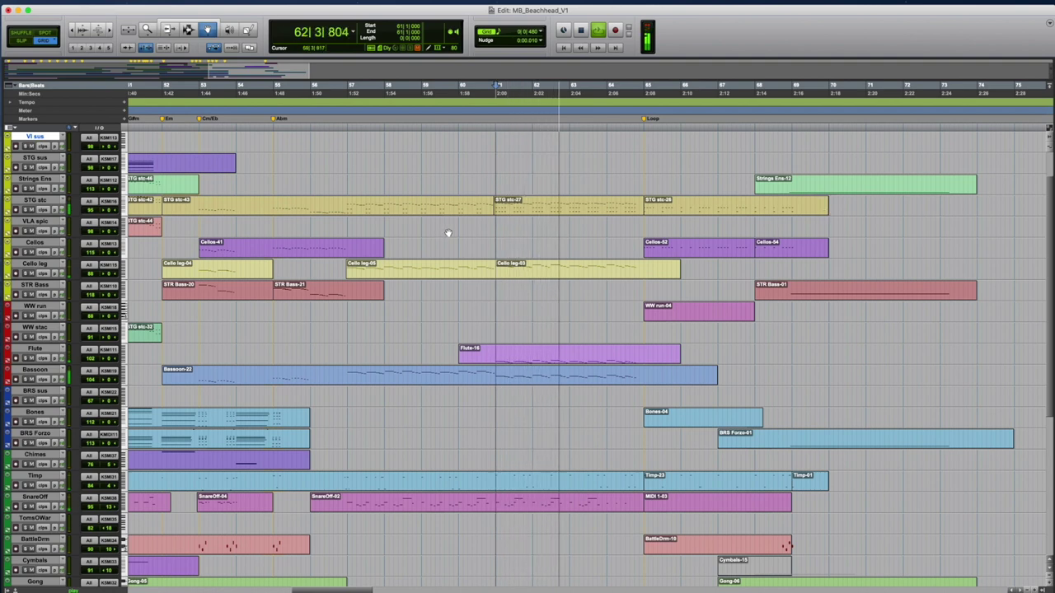
scroll(457, 274, down, 3)
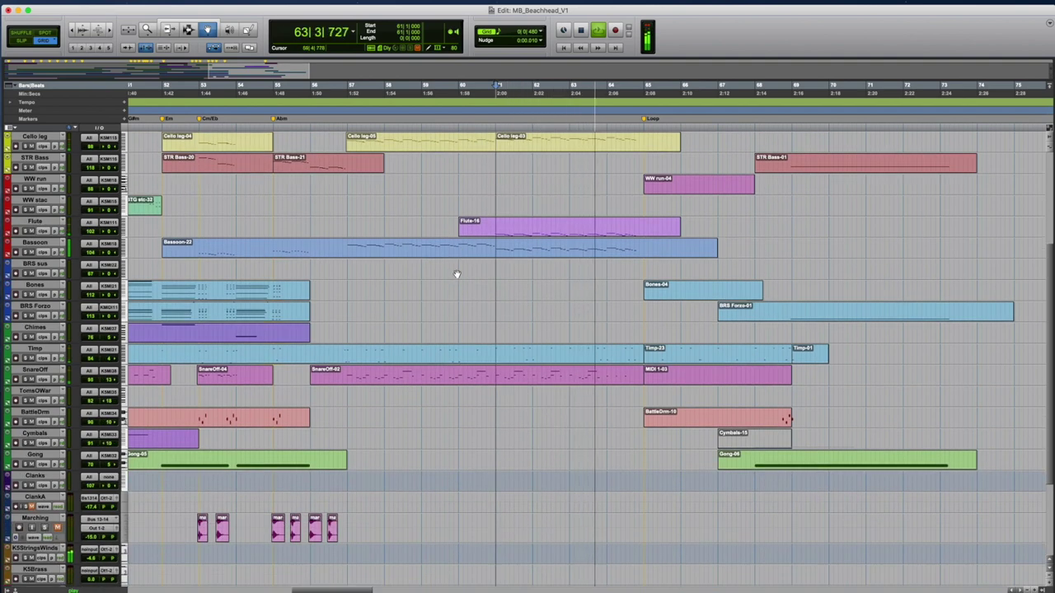
scroll(910, 277, up, 2)
scroll(910, 278, up, 4)
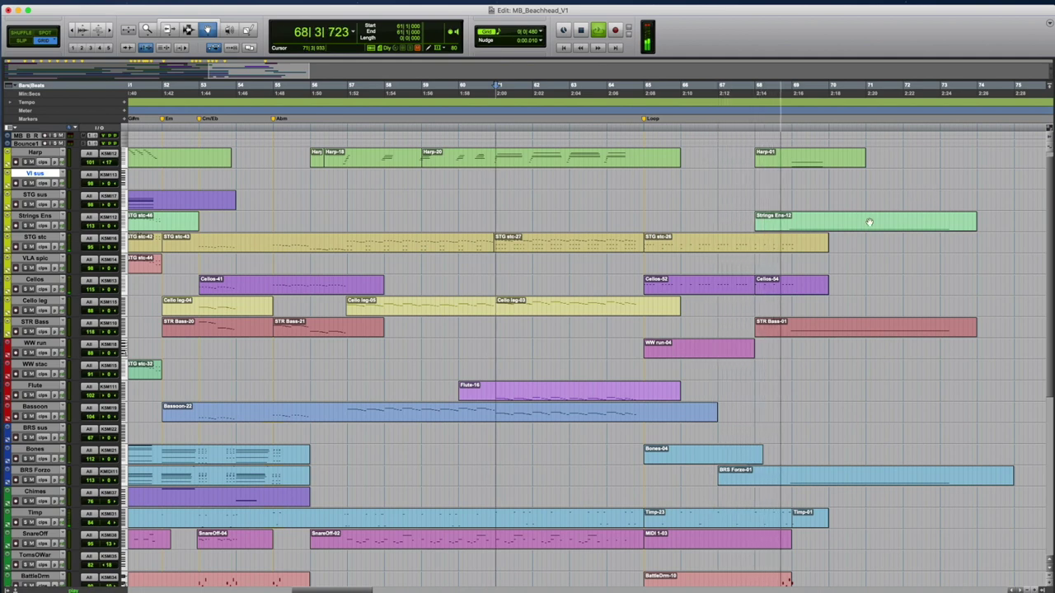
scroll(981, 196, right, 5)
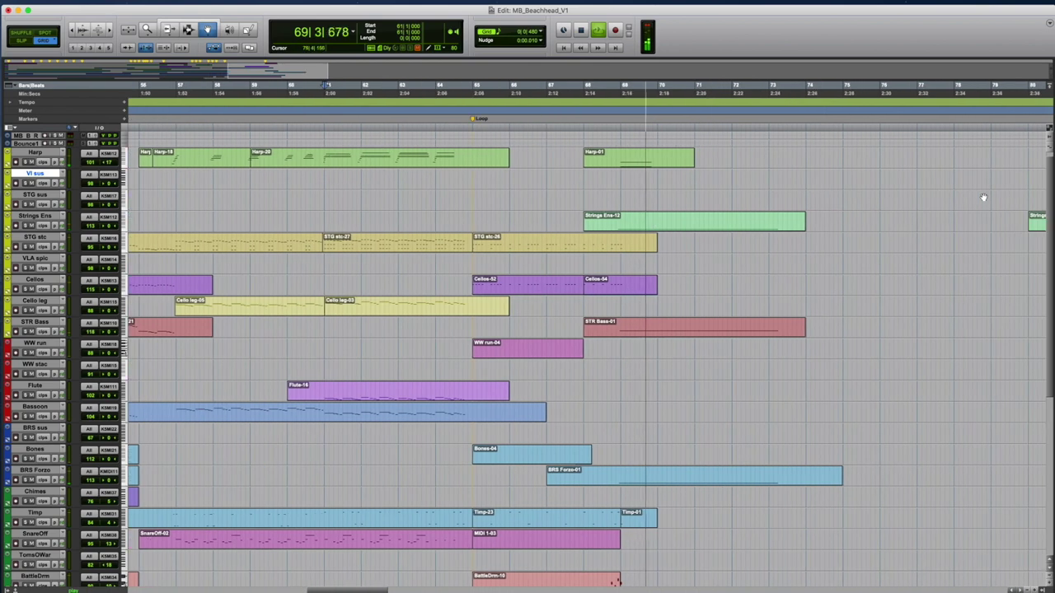
key(space)
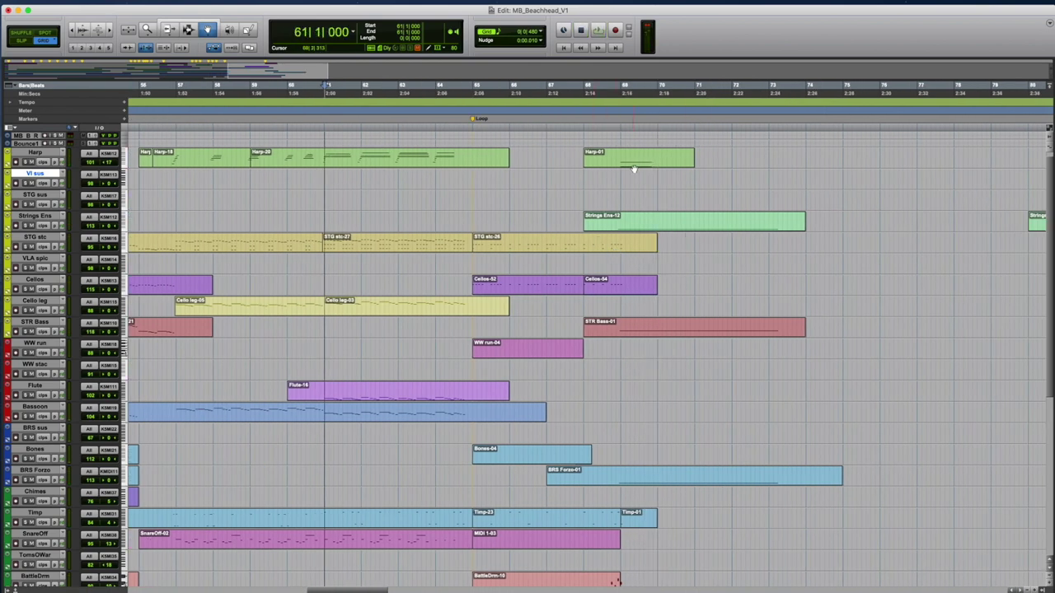
- Return to the section around bar 11 and select its Strings Ens, STG stc, VLA spic and Cellos clips in turn
scroll(634, 169, left, 15)
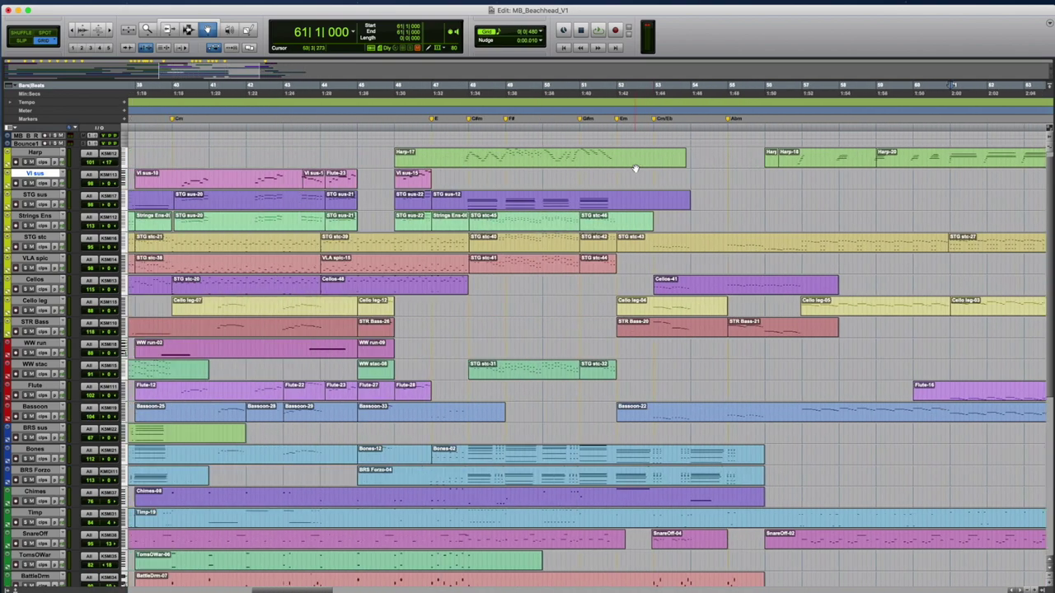
scroll(596, 225, left, 5)
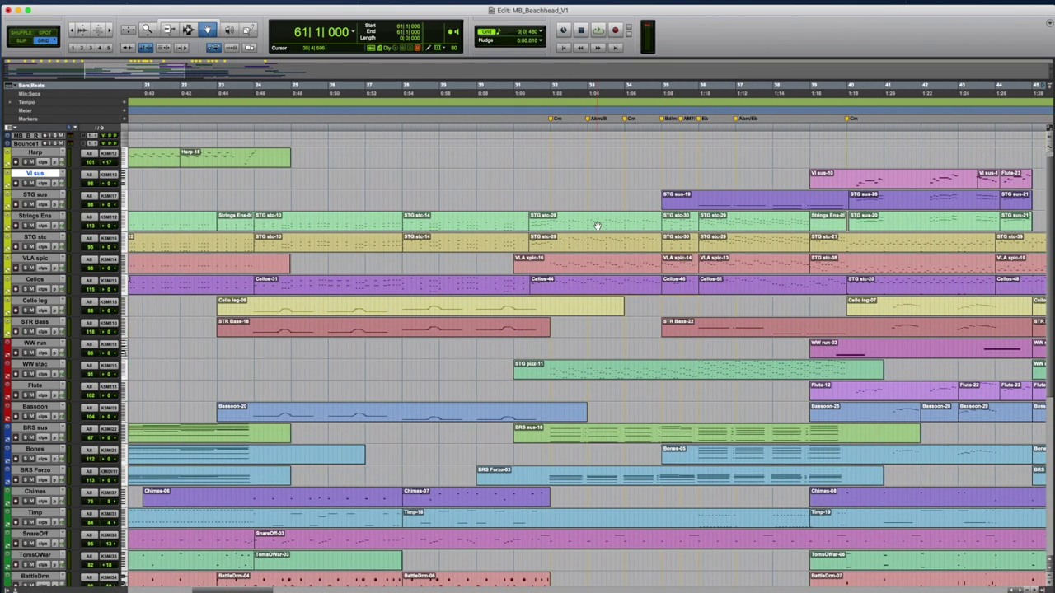
scroll(596, 225, down, 5)
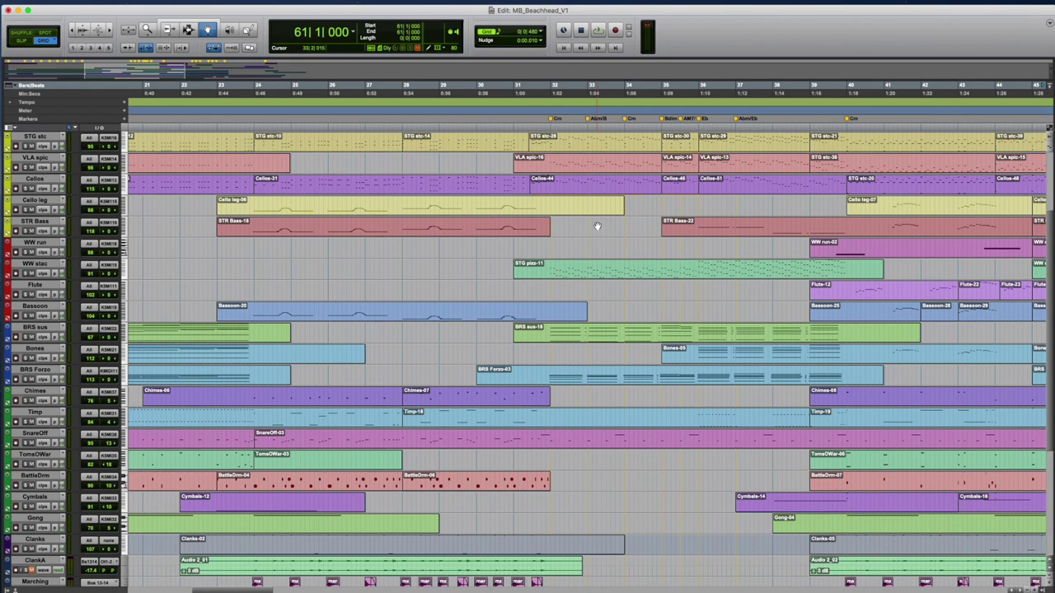
scroll(597, 225, up, 5)
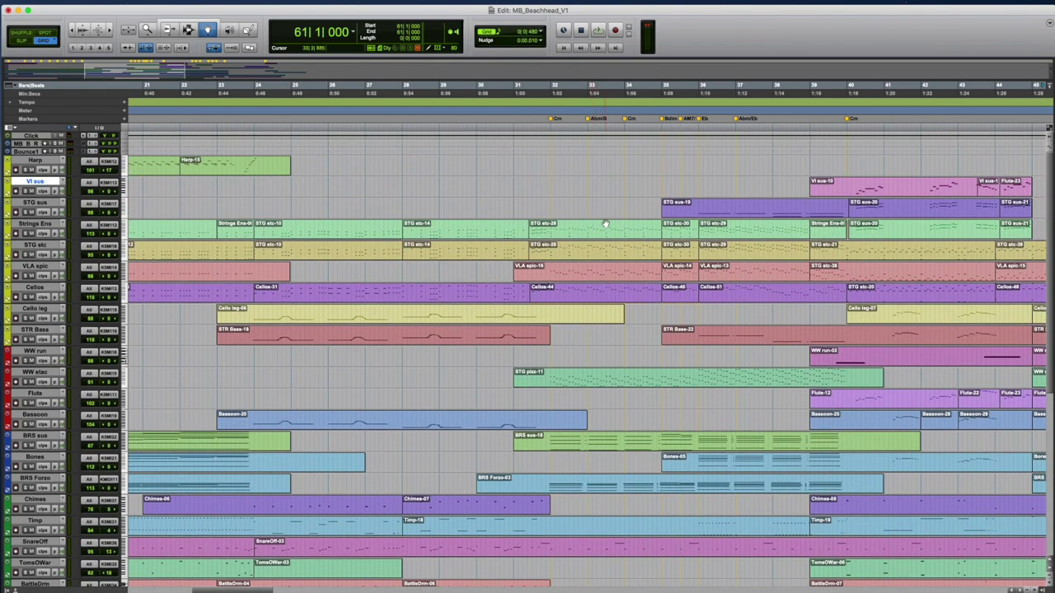
scroll(585, 207, left, 10)
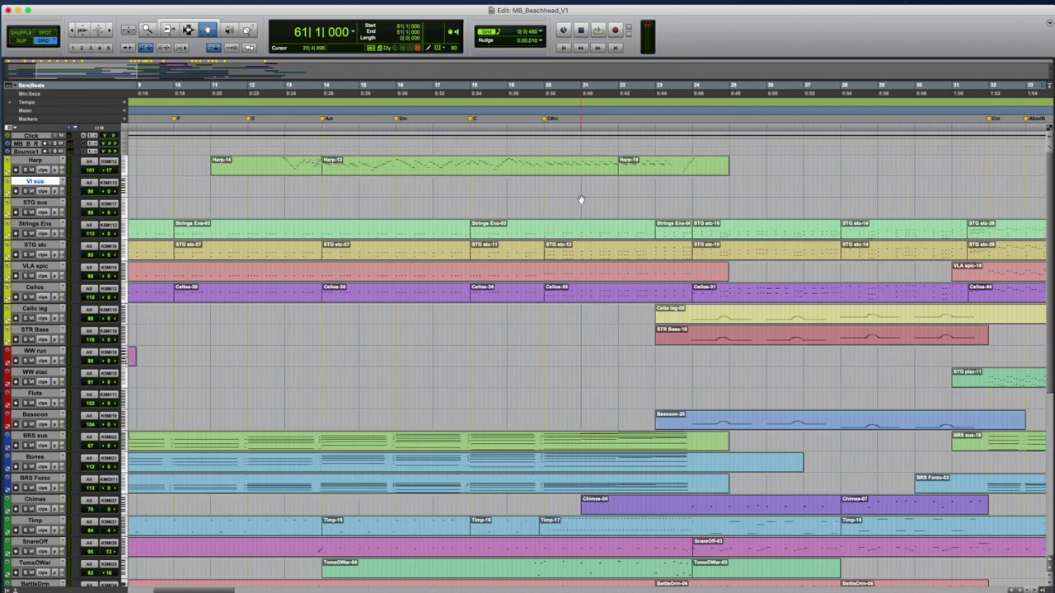
click(253, 234)
click(252, 254)
click(253, 277)
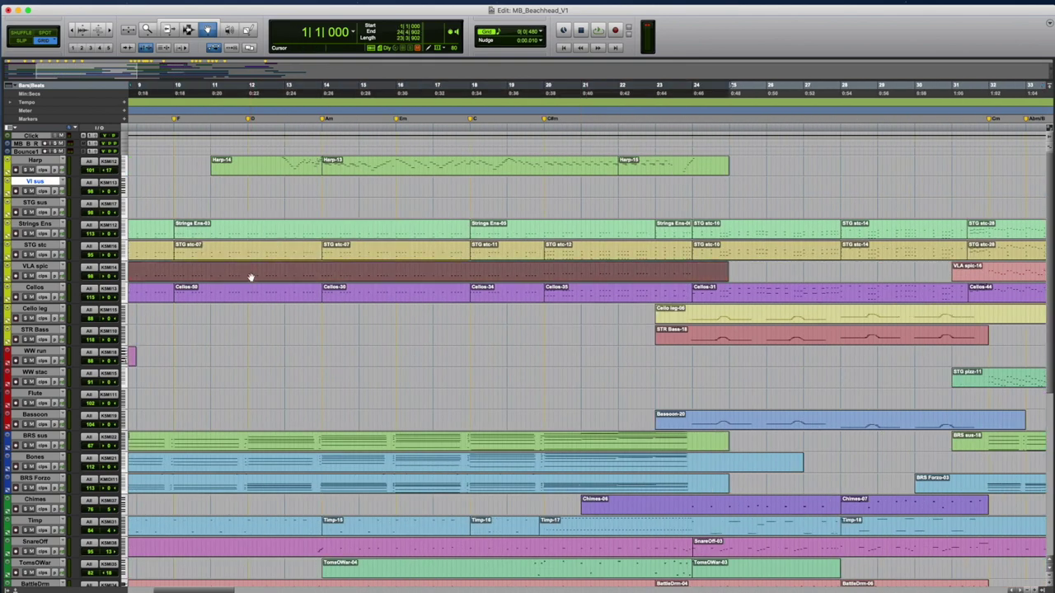
click(244, 297)
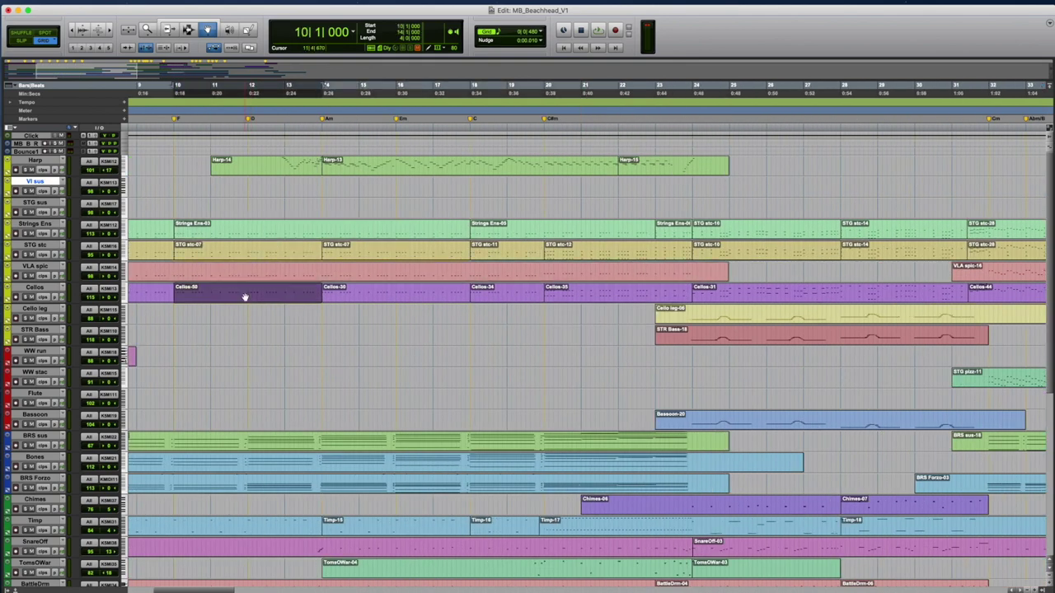